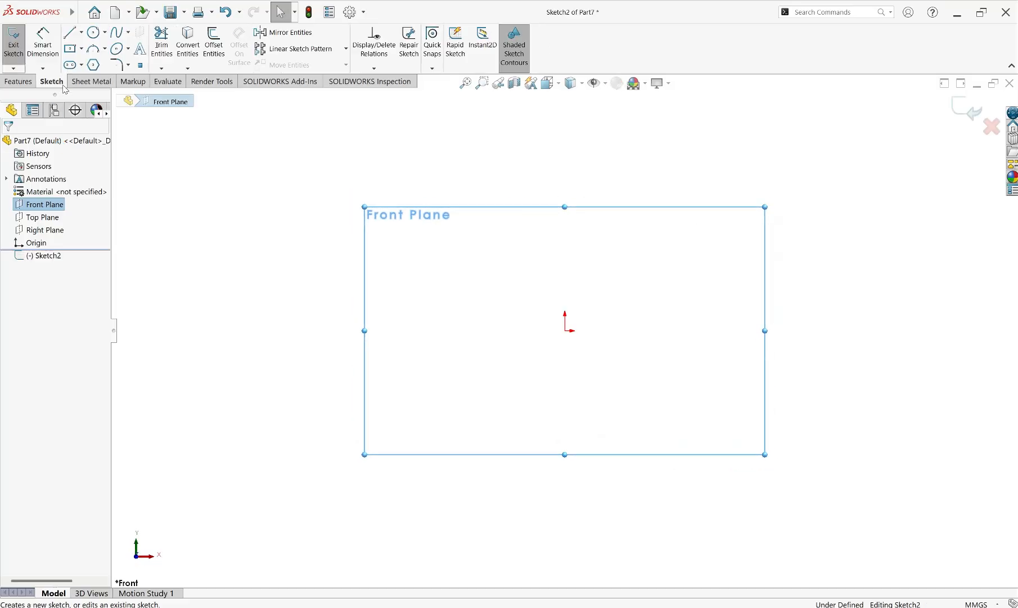
Sketch a center rectangle about 161 by 72 mm on the Front Plane, centred on the origin
left_click(82, 49)
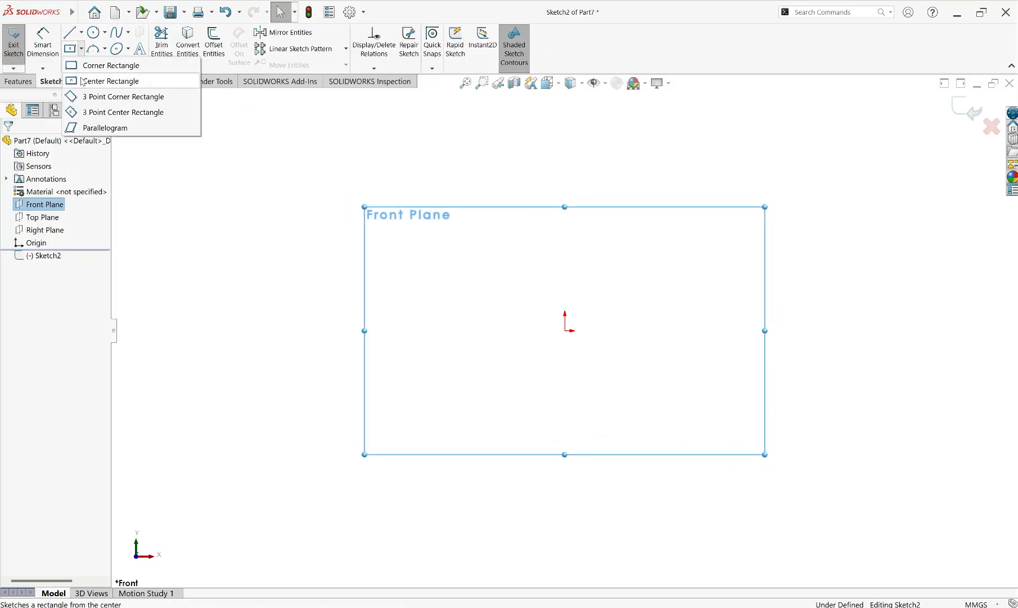
left_click(81, 82)
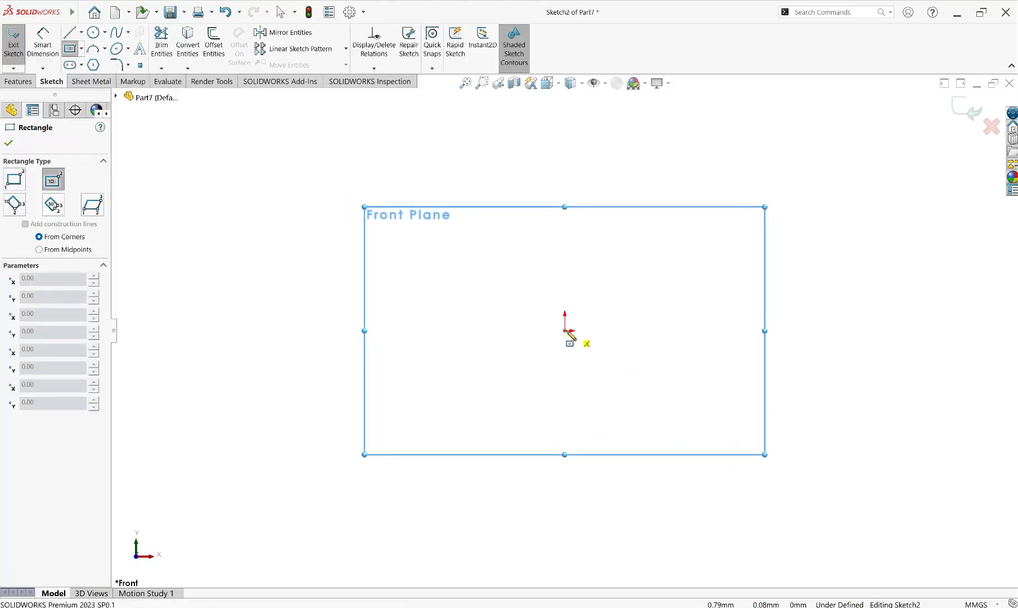
left_click(565, 330)
left_click(746, 412)
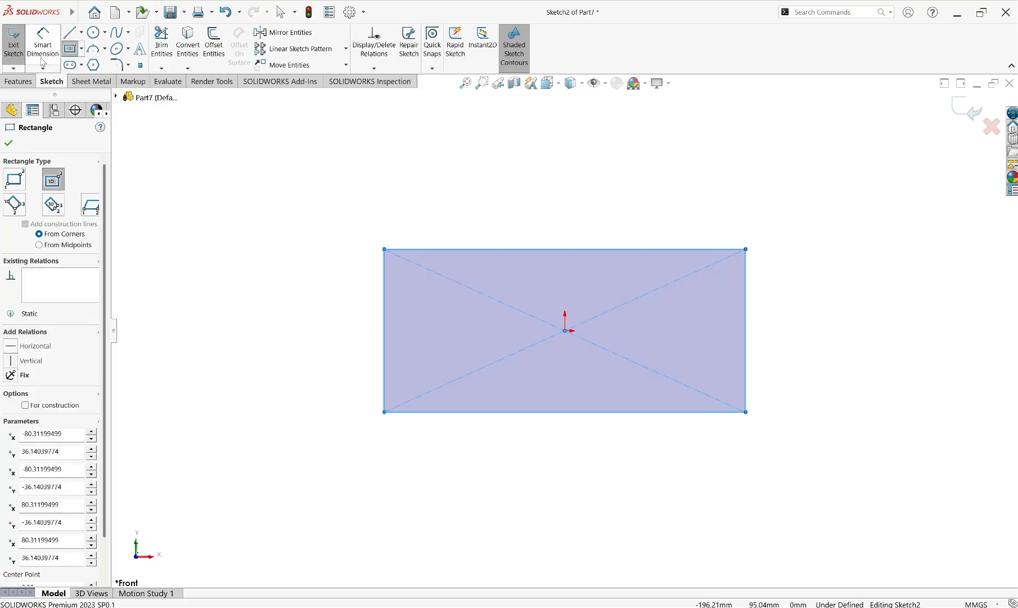
Dimension the rectangle to 150 mm wide and 60 mm high
left_click(42, 42)
left_click(585, 412)
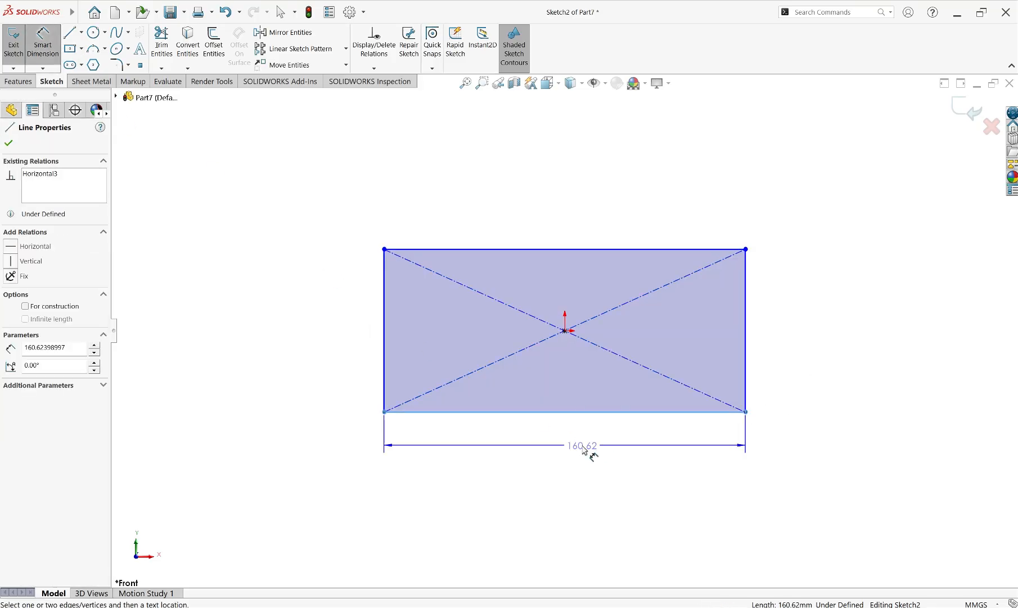
left_click(585, 448)
type("150")
key("Return")
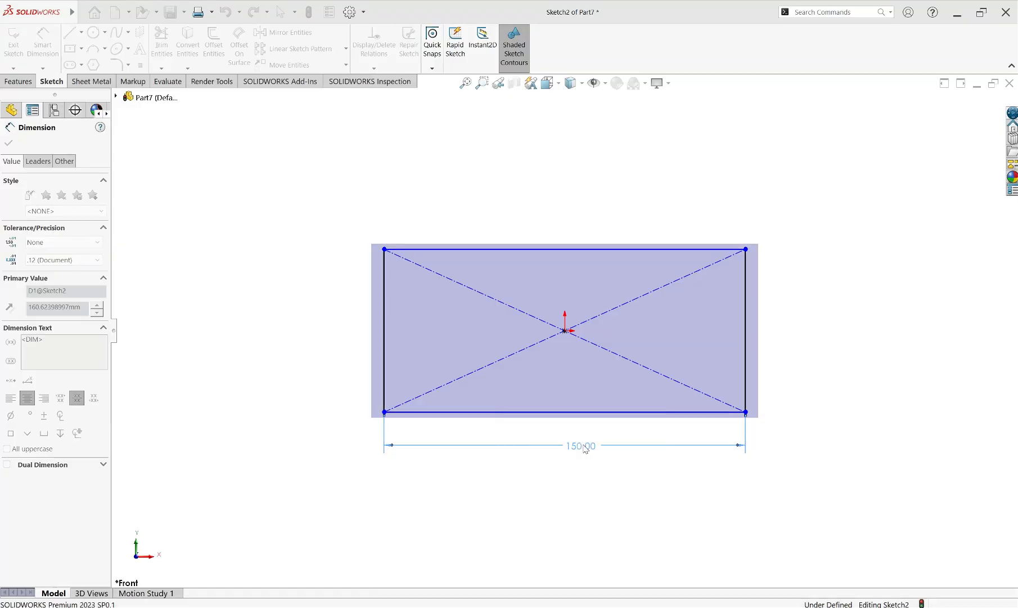
left_click(751, 326)
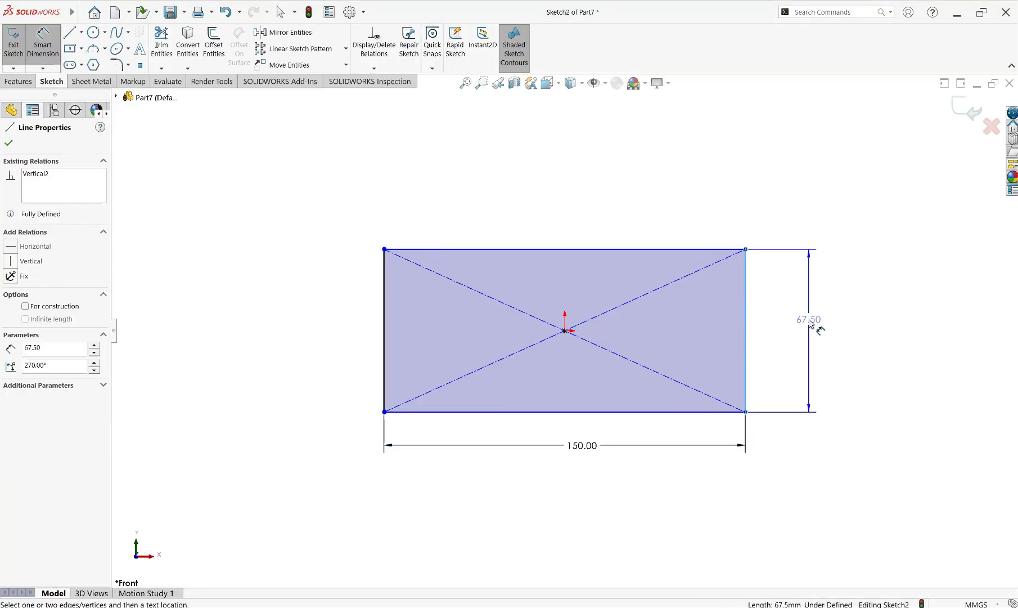
left_click(812, 325)
type("60")
key("Return")
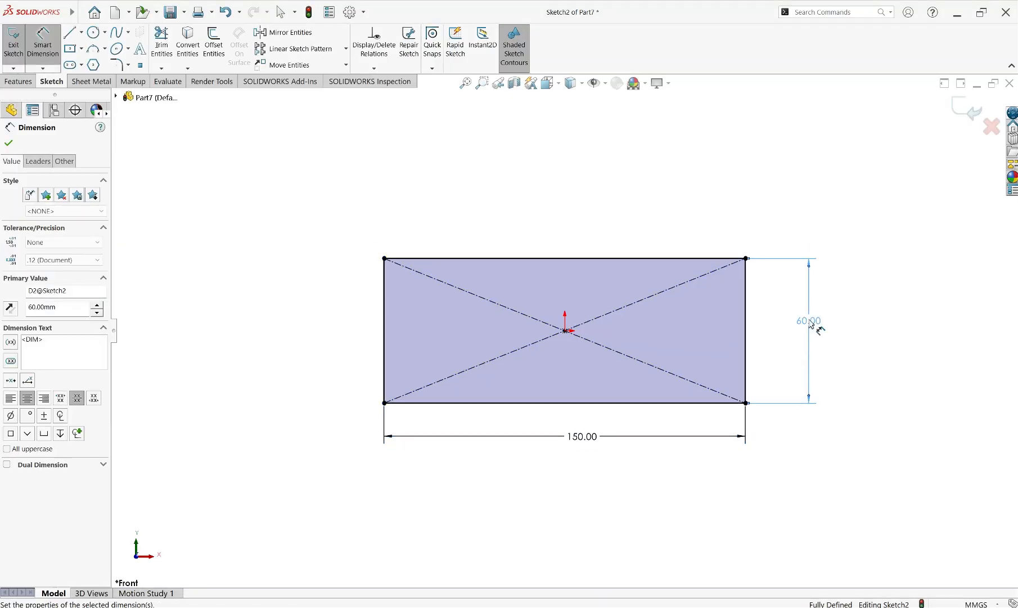
left_click(9, 144)
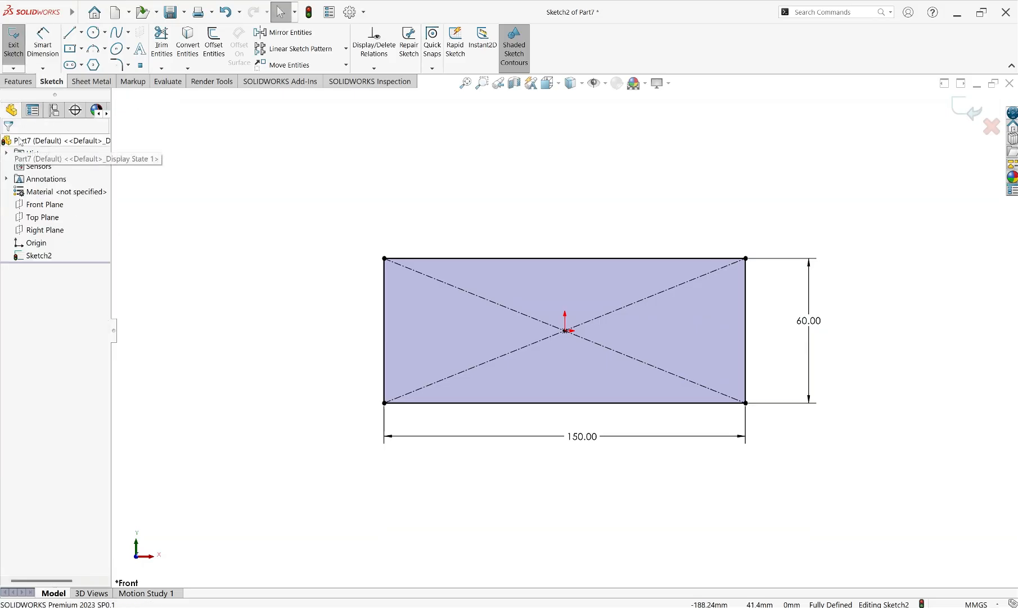
Start a sheet metal Base Flange from the rectangle and set its thickness to 4 mm
left_click(91, 81)
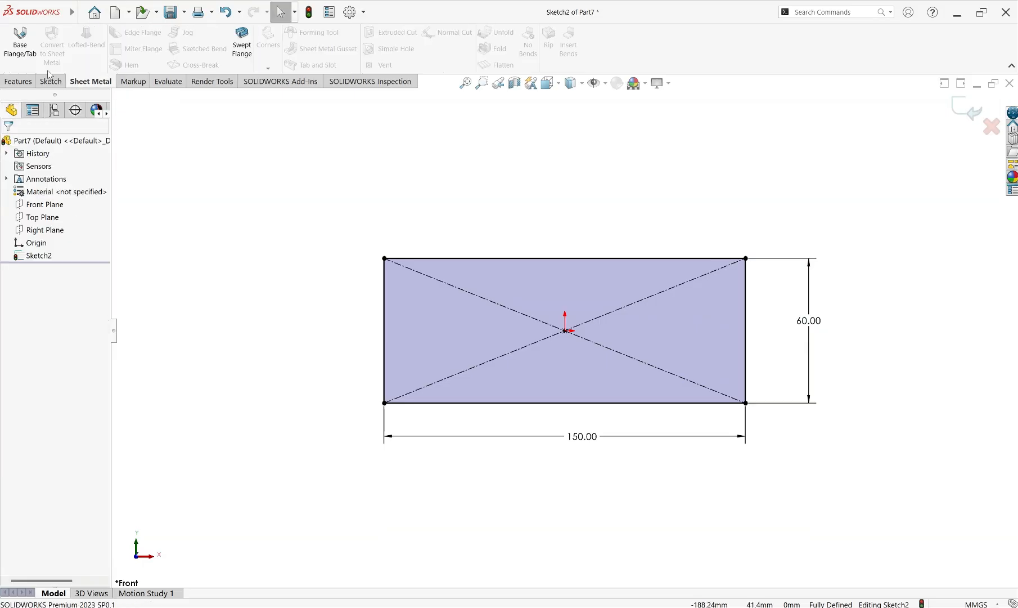
left_click(20, 49)
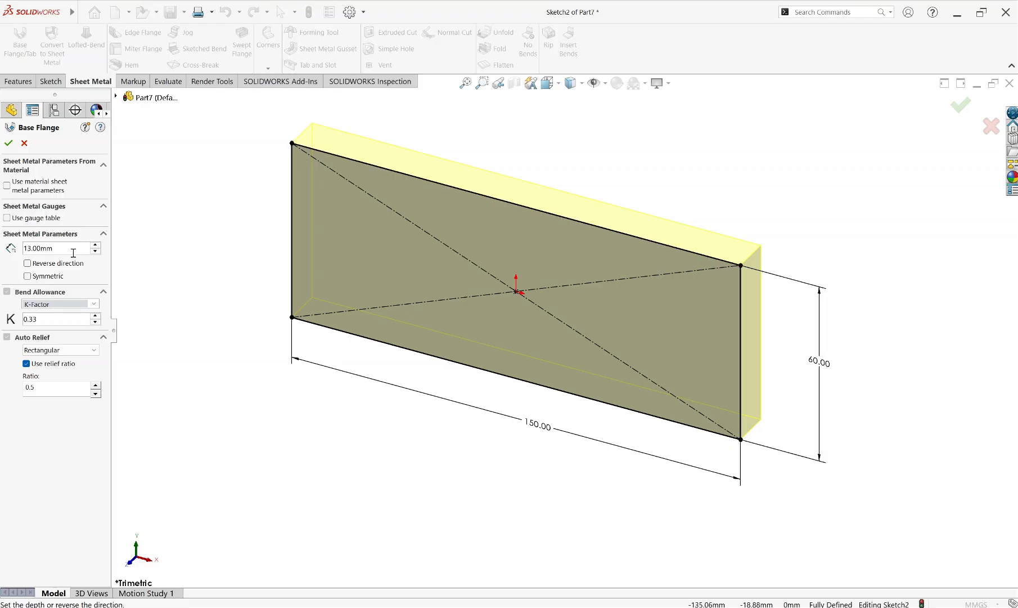
double_click(49, 248)
type("4")
key("Return")
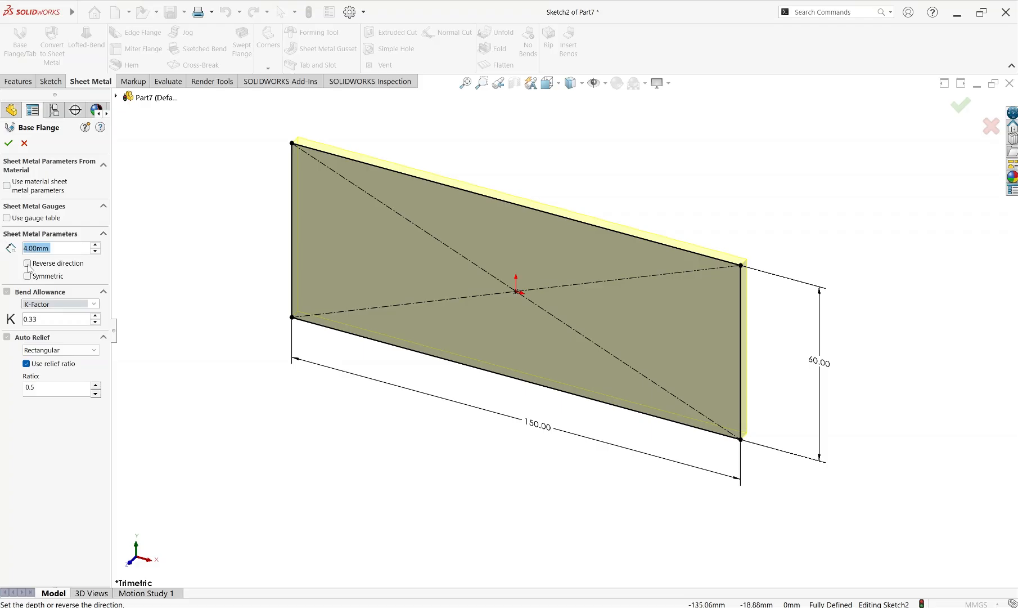
Try reversing the base flange's thickness direction and switch it back
scroll(285, 167, "up", 1)
scroll(349, 147, "down", 1)
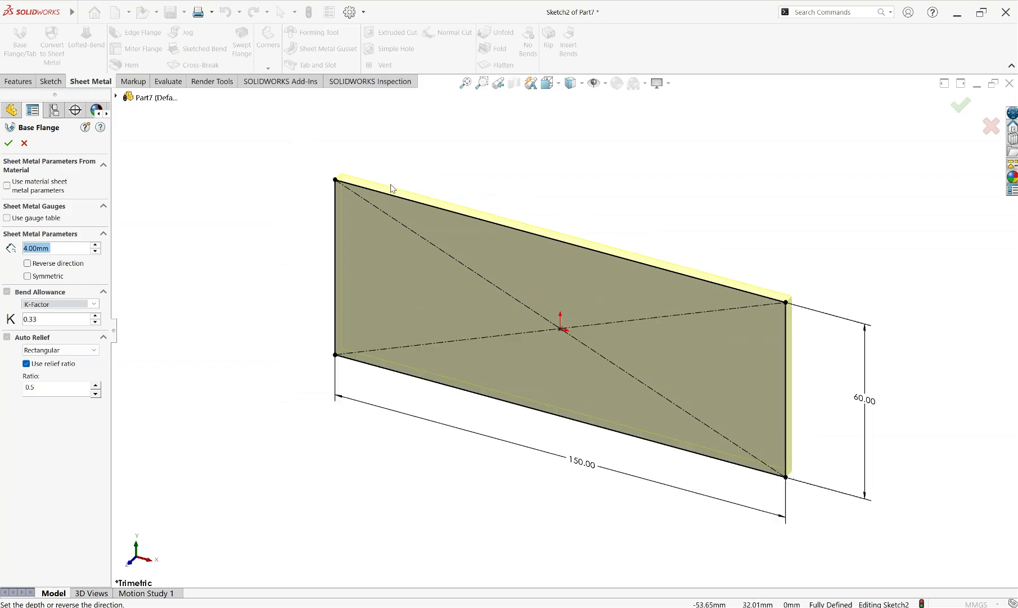
scroll(382, 189, "down", 3)
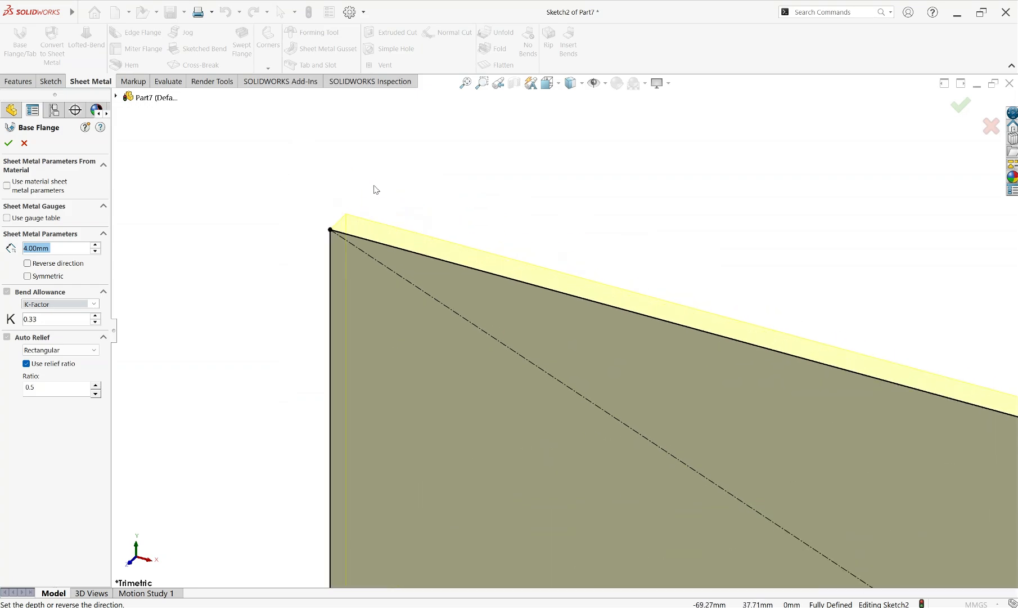
left_click(27, 263)
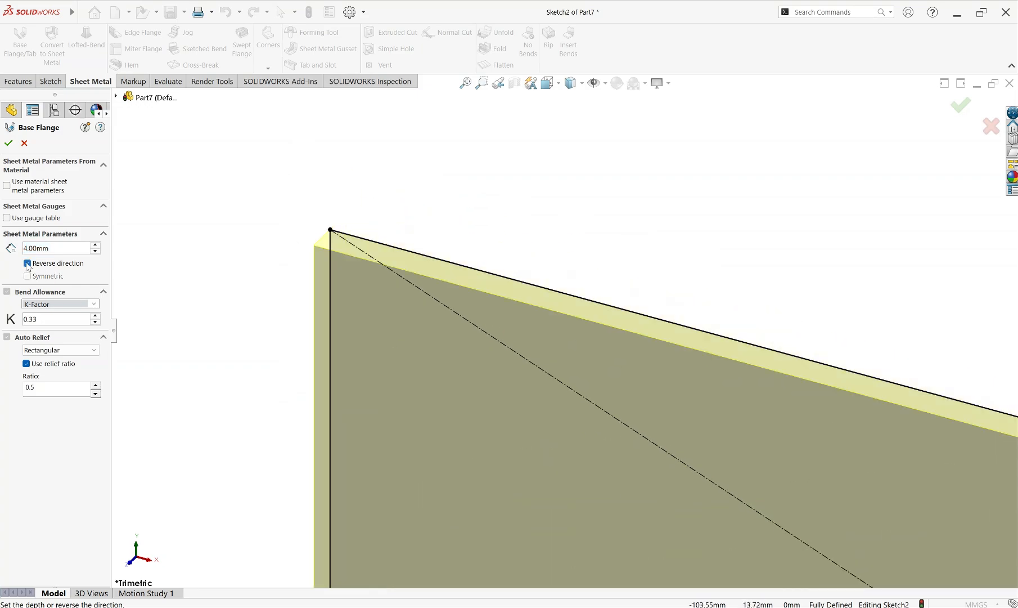
left_click(27, 263)
left_click(27, 263)
left_click(27, 263)
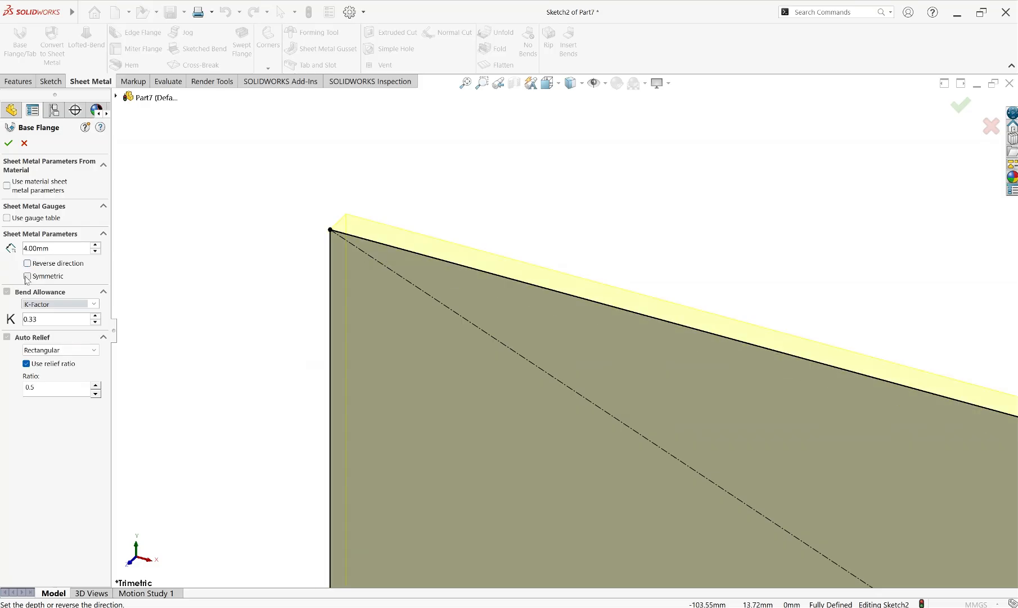
Make the base flange's thickness symmetric about the sketch plane
left_click(48, 276)
scroll(368, 244, "down", 5)
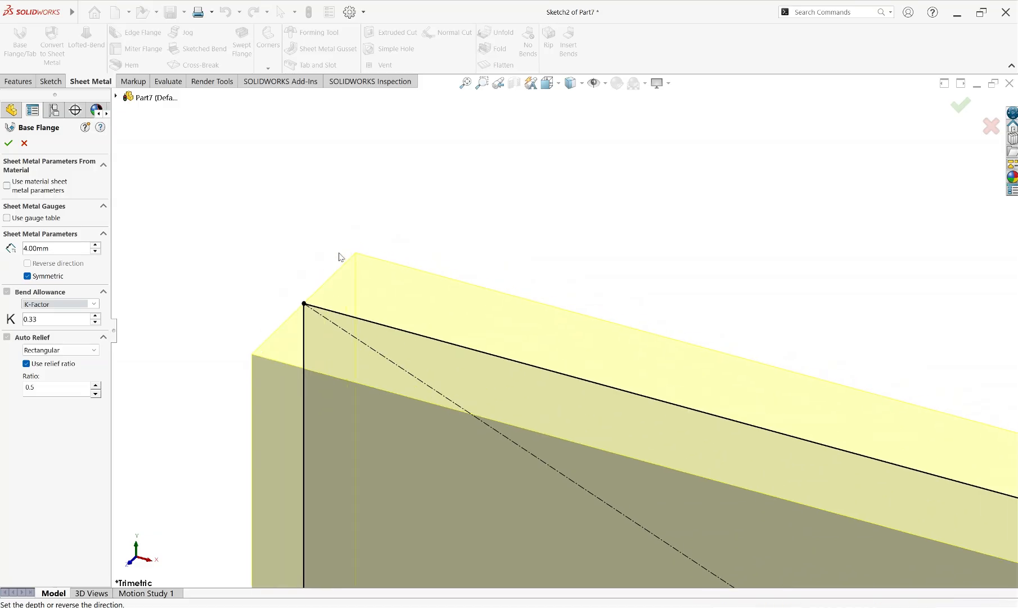
scroll(298, 298, "down", 3)
scroll(400, 304, "up", 5)
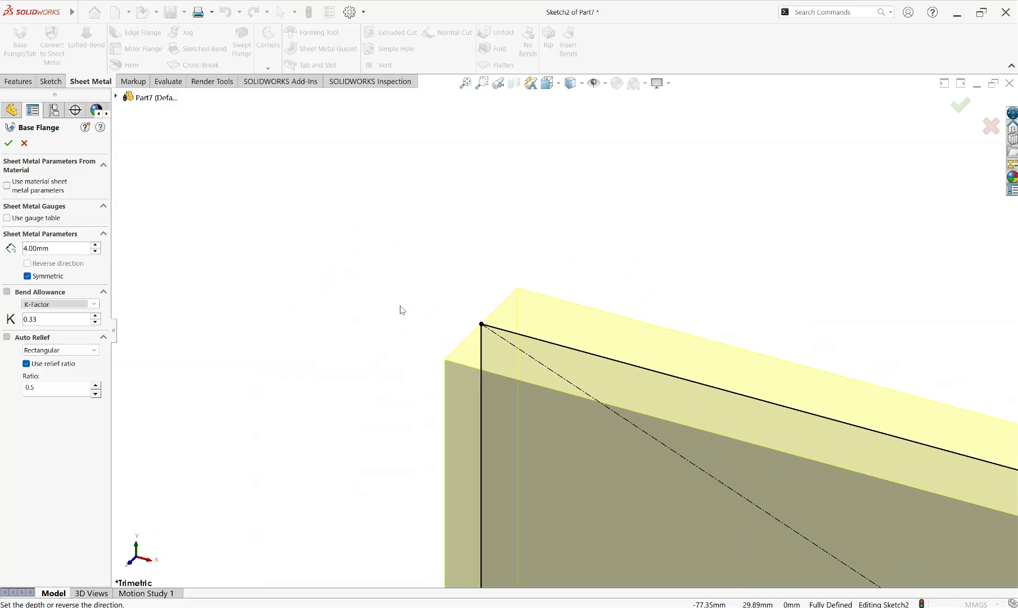
scroll(564, 337, "down", 1)
scroll(593, 338, "down", 1)
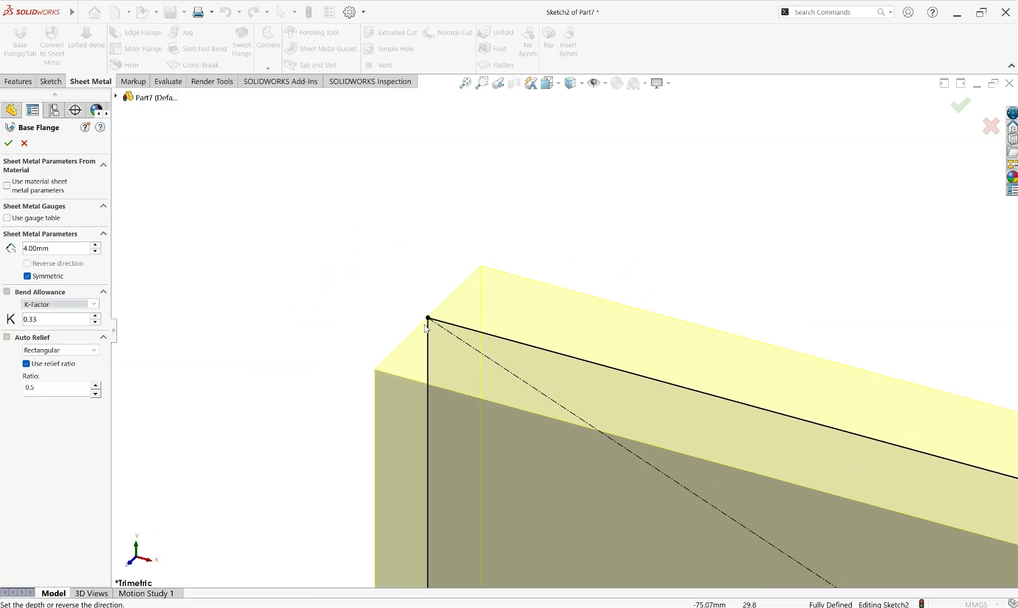
Try other thickness values for the symmetric base flange, such as 5, 3 and 2 mm
left_click(95, 245)
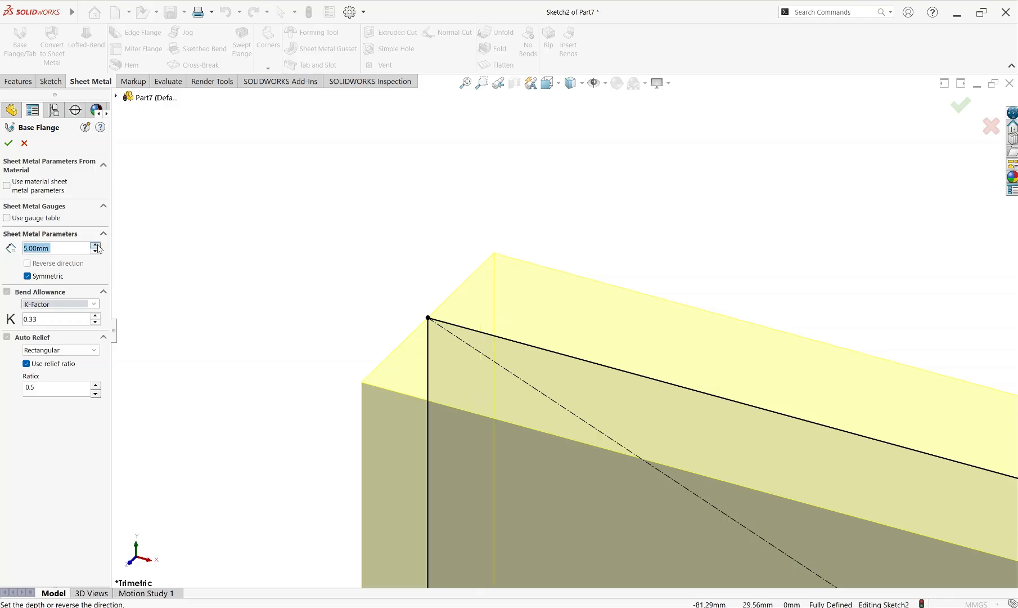
left_click(95, 245)
left_click(96, 251)
left_click(96, 251)
left_click(96, 251)
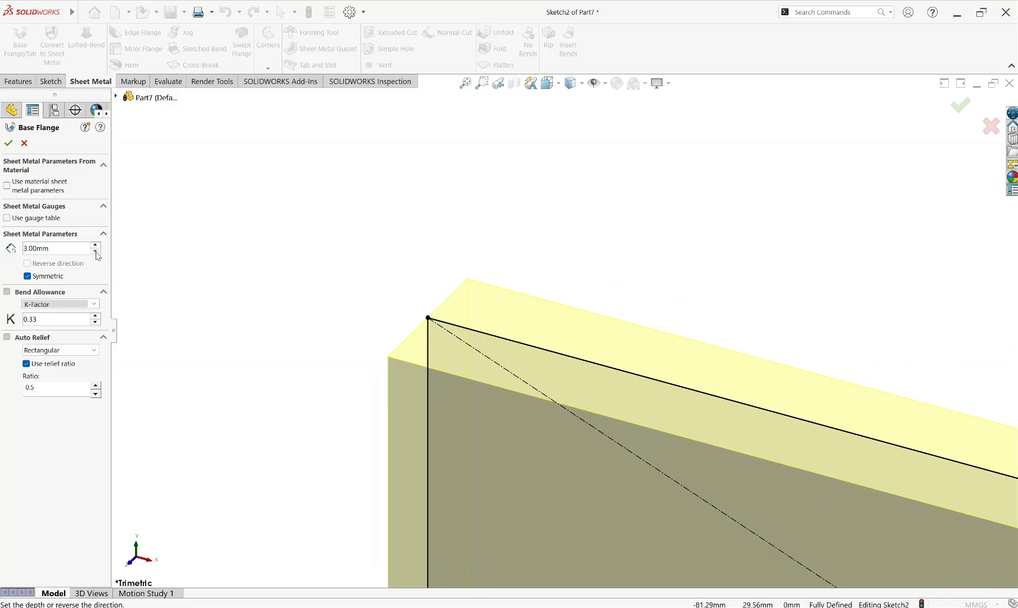
left_click(95, 251)
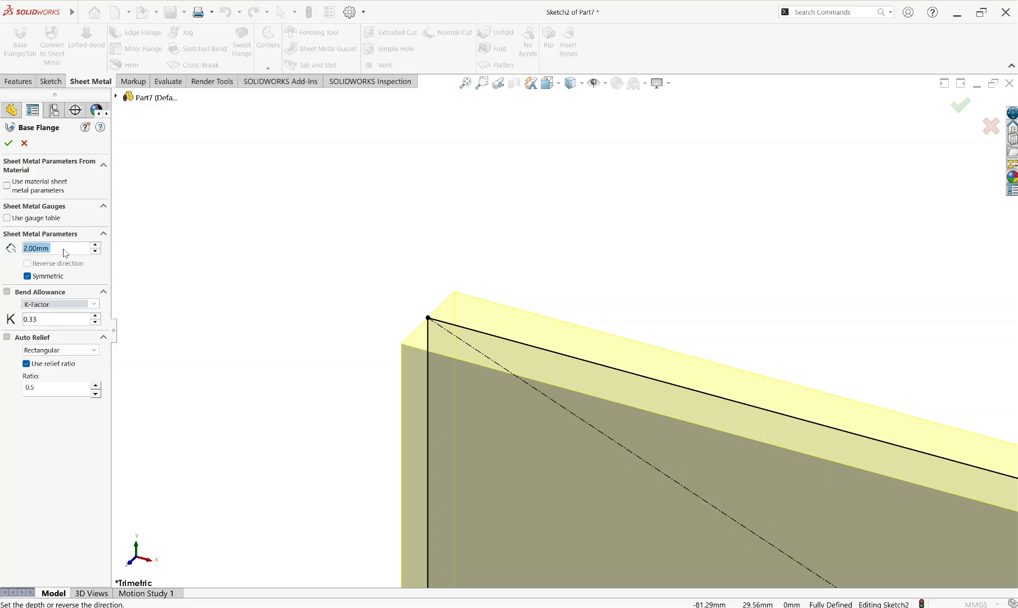
Set the thickness to 4 mm, create the base flange and clear its selection
type("4")
key("Return")
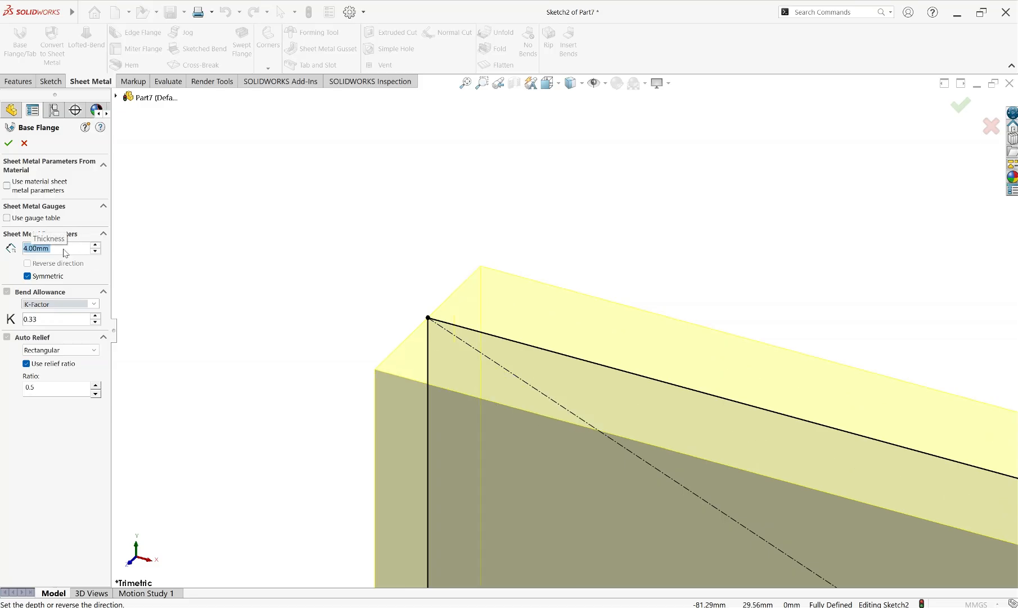
left_click(8, 143)
scroll(791, 409, "up", 5)
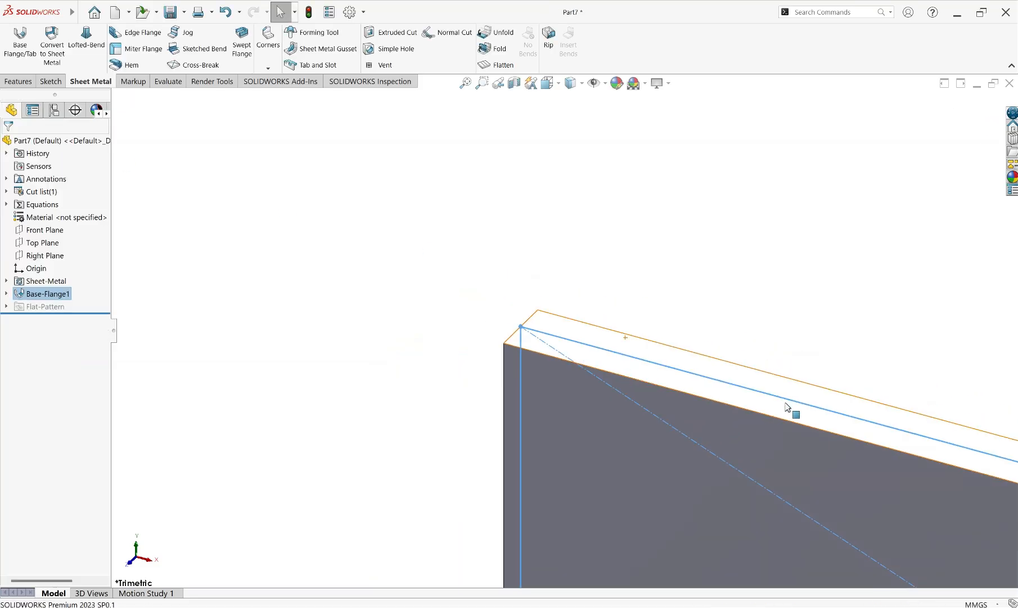
scroll(878, 447, "down", 5)
scroll(878, 448, "up", 4)
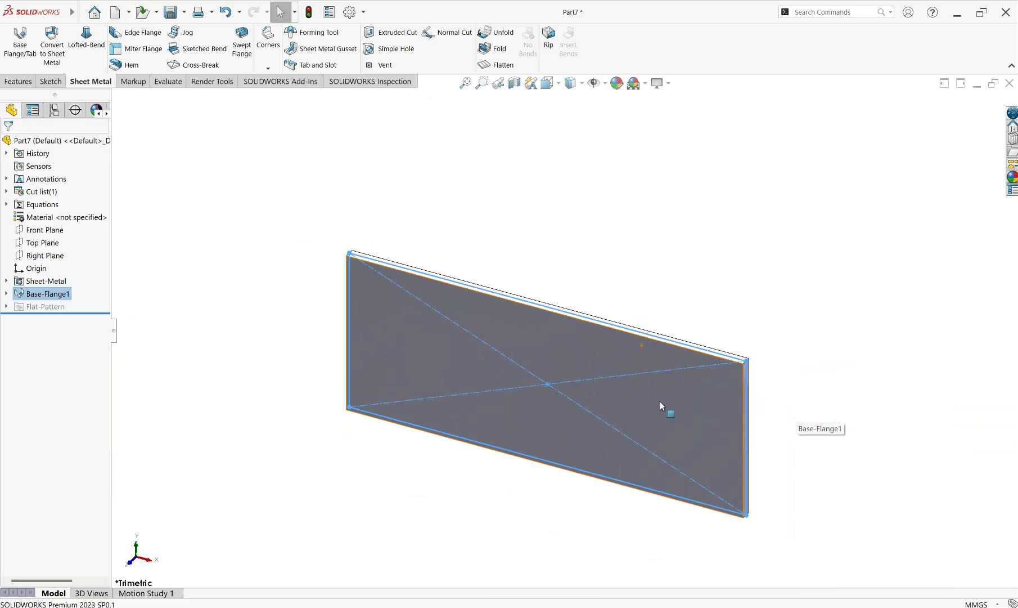
left_click(624, 274)
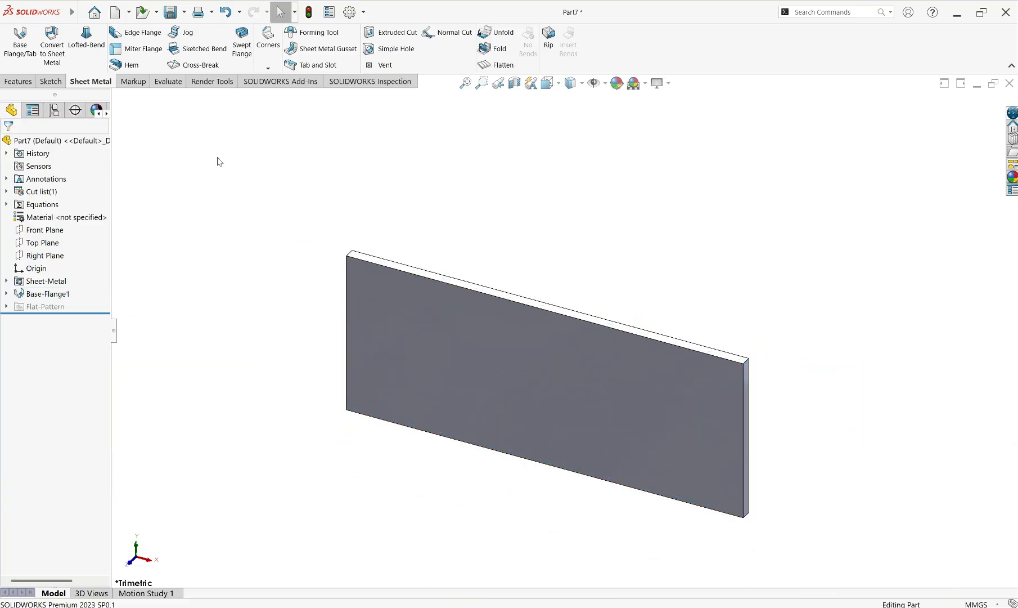
Start an Edge Flange on the front face's short left edge, placing its length at 80 mm
left_click(129, 34)
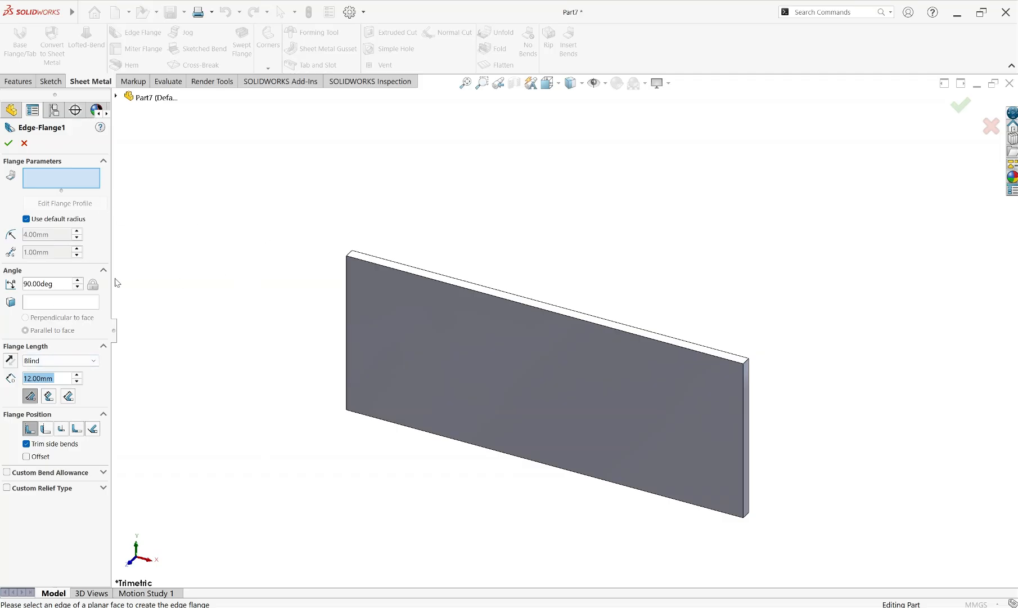
left_click(347, 310)
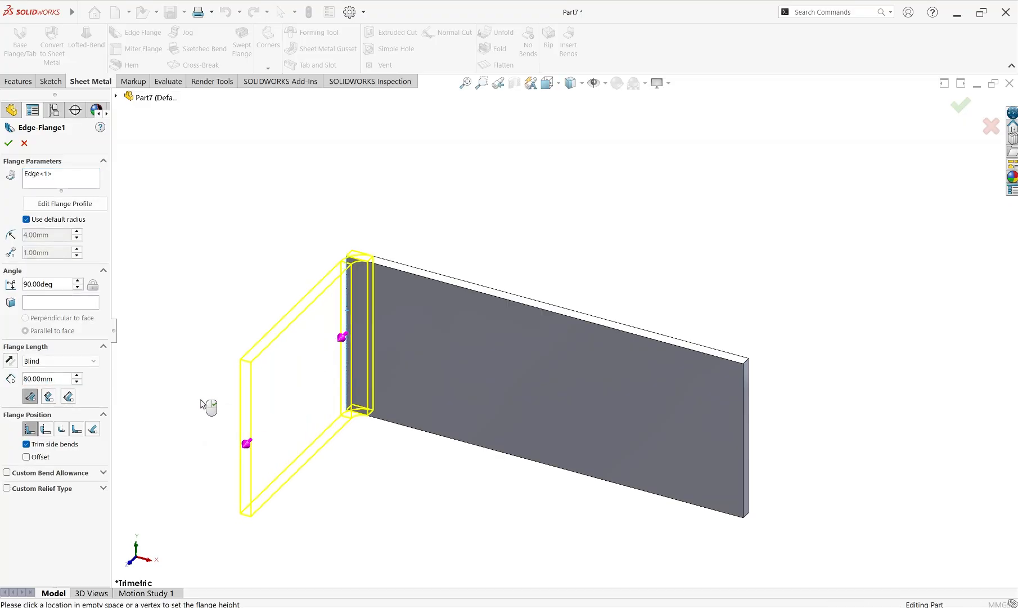
left_click(200, 402)
middle_click_drag(403, 428, 489, 341)
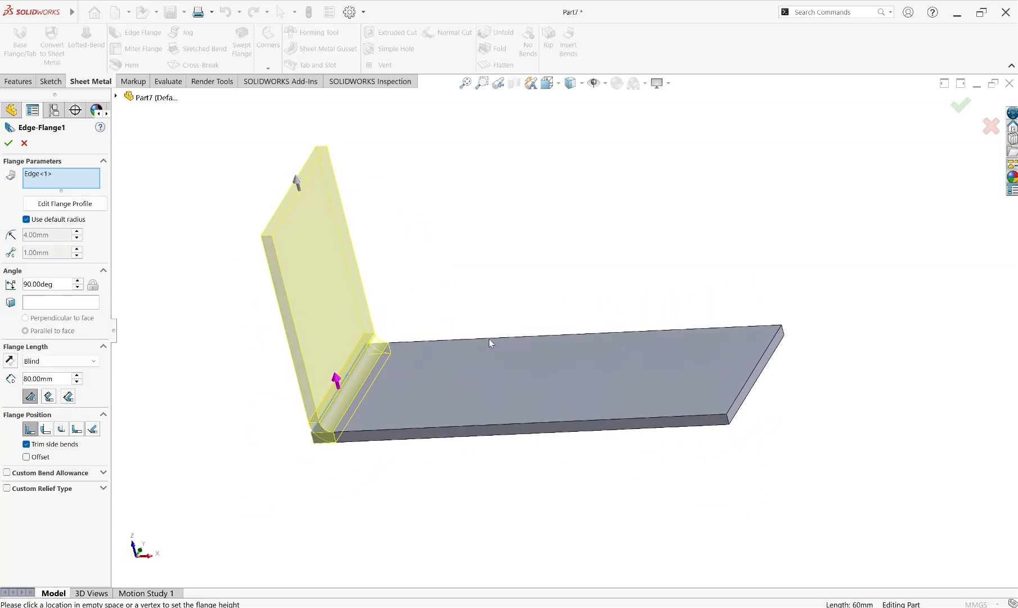
Try adding the front face's long lower edge to the edge flange, and clear all selected edges
left_click(431, 428)
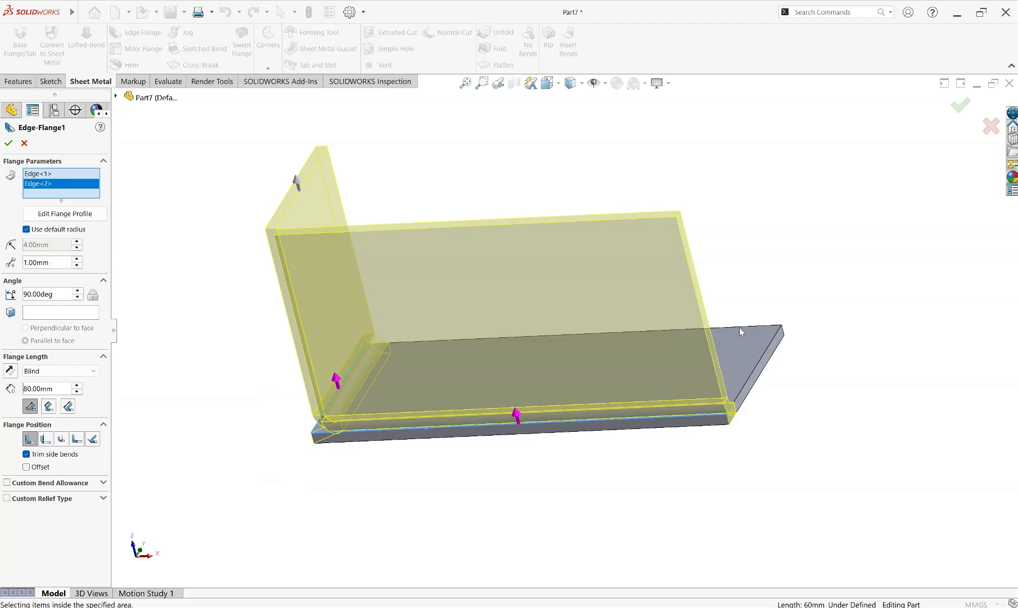
right_click(63, 193)
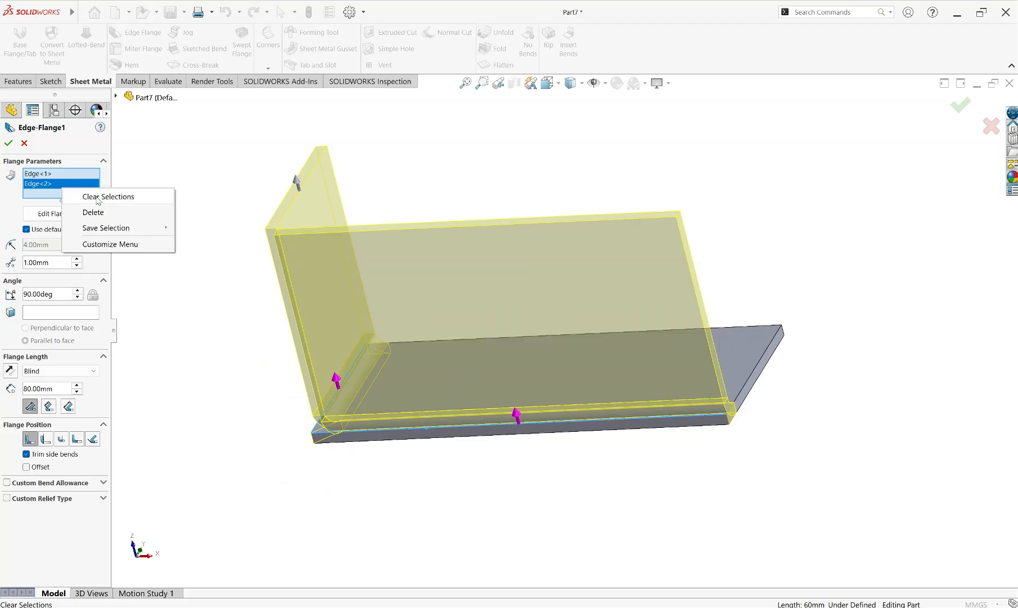
left_click(99, 198)
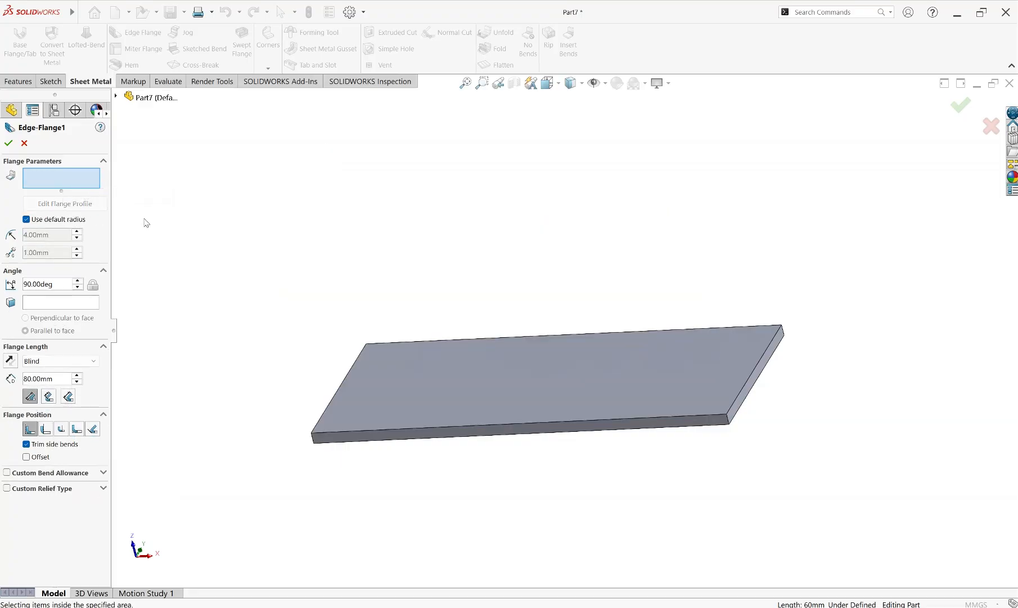
Select the front face's short left edge for the edge flange and set the flange length to 40 mm
left_click(334, 394)
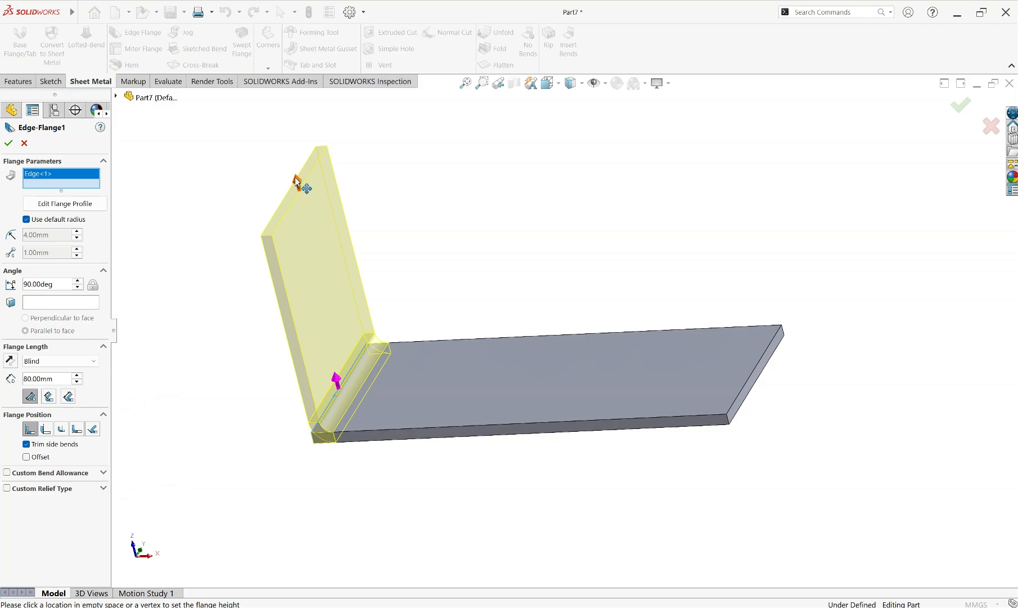
left_click_drag(296, 181, 328, 304)
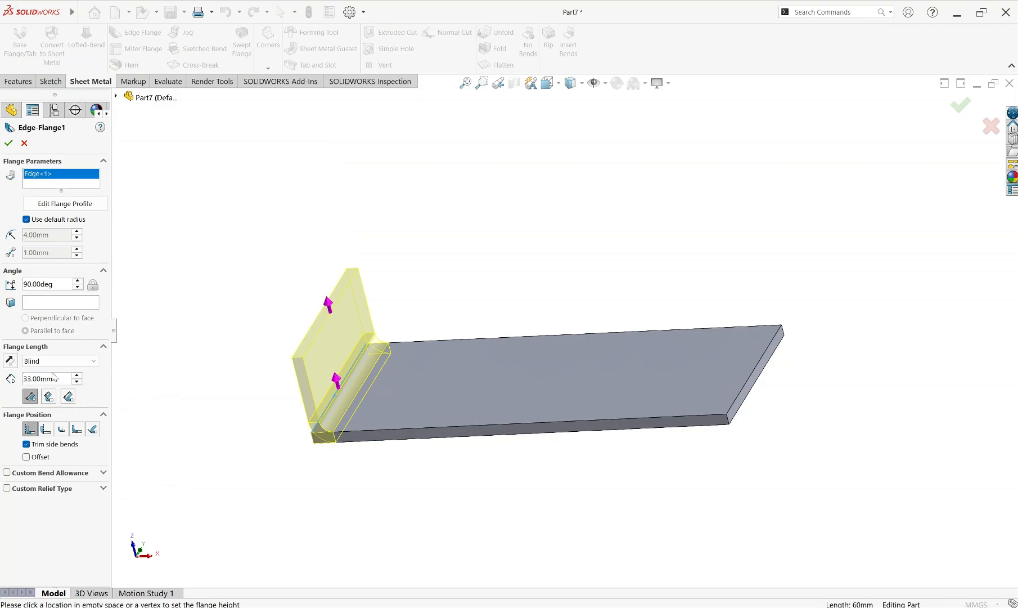
left_click_drag(55, 378, 22, 378)
type("40")
key("Return")
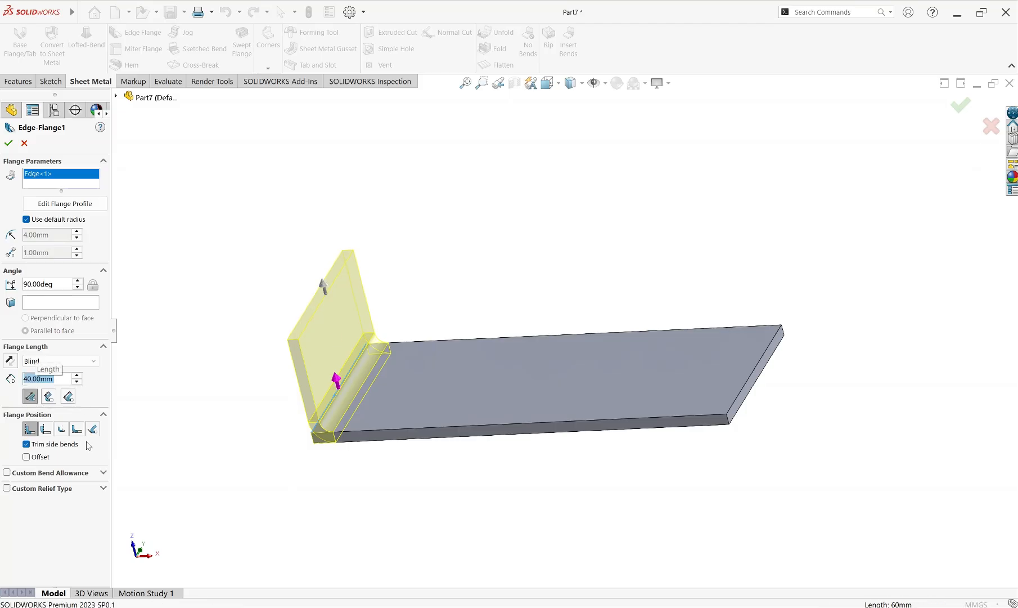
Increase the edge flange's length to 80 mm and create the flange
left_click(77, 375)
left_click(77, 375)
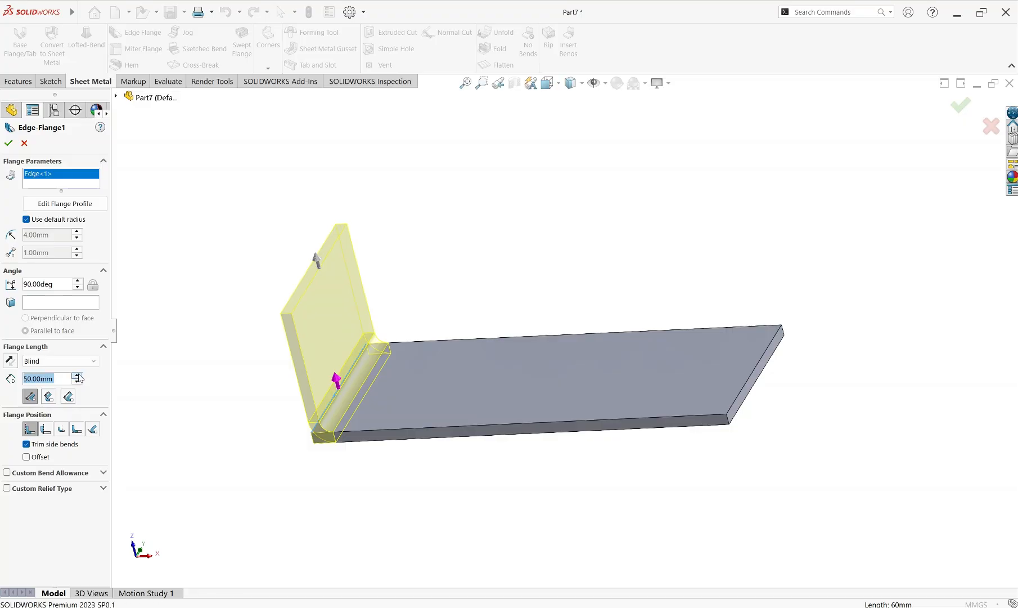
left_click(77, 375)
left_click(77, 376)
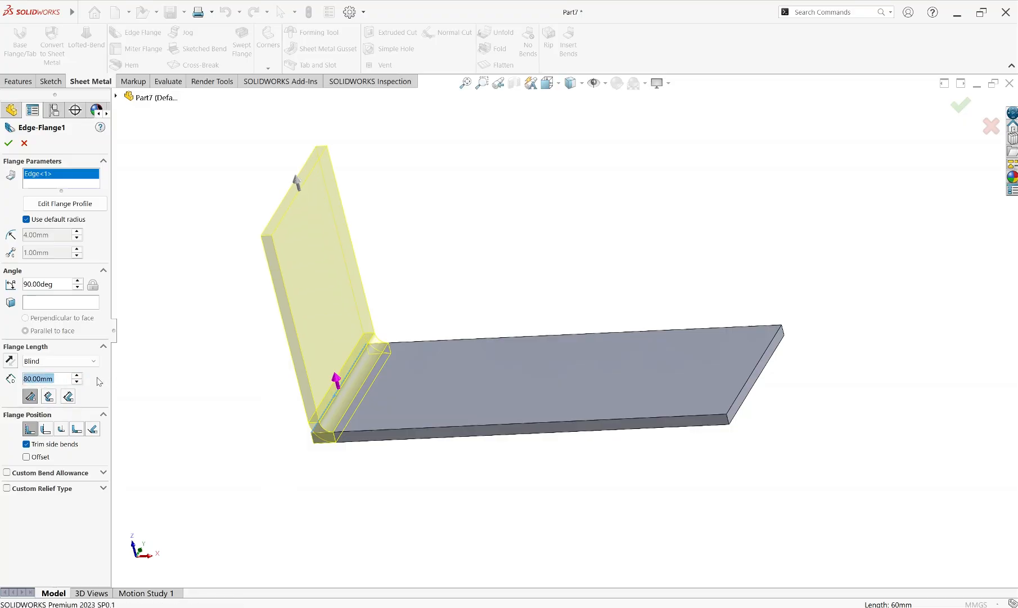
left_click(9, 144)
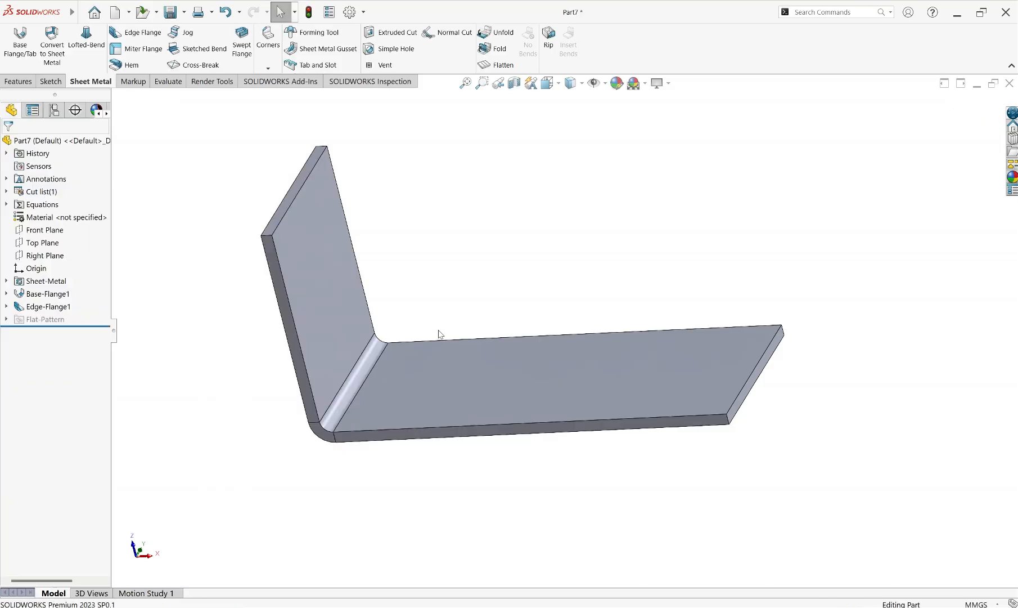
Reopen the edge flange for editing and try a flange angle of 103 degrees
key("z")
middle_click_drag(441, 334, 485, 289)
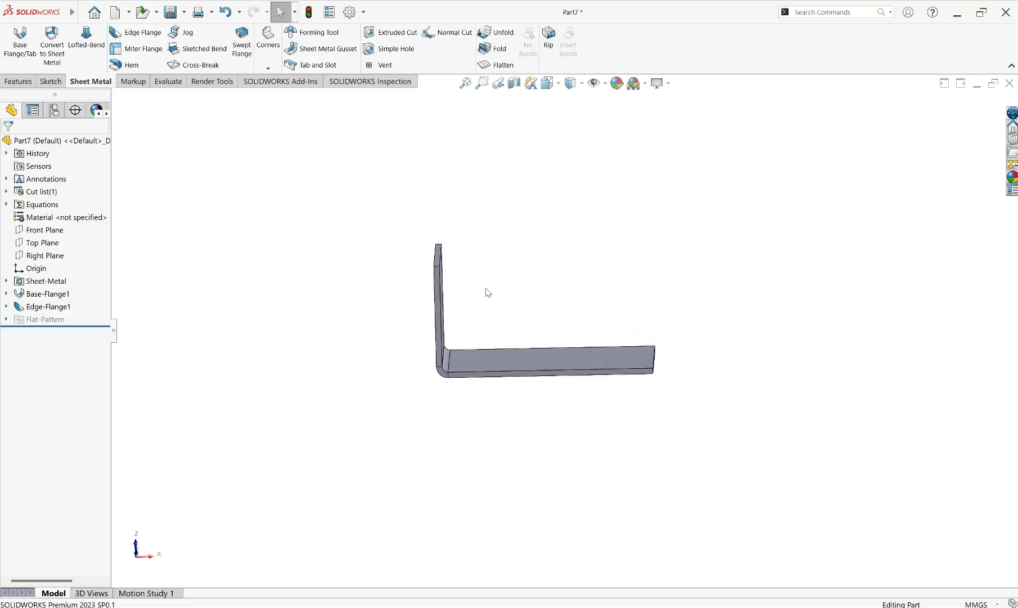
scroll(486, 314, "down", 2)
scroll(486, 314, "down", 1)
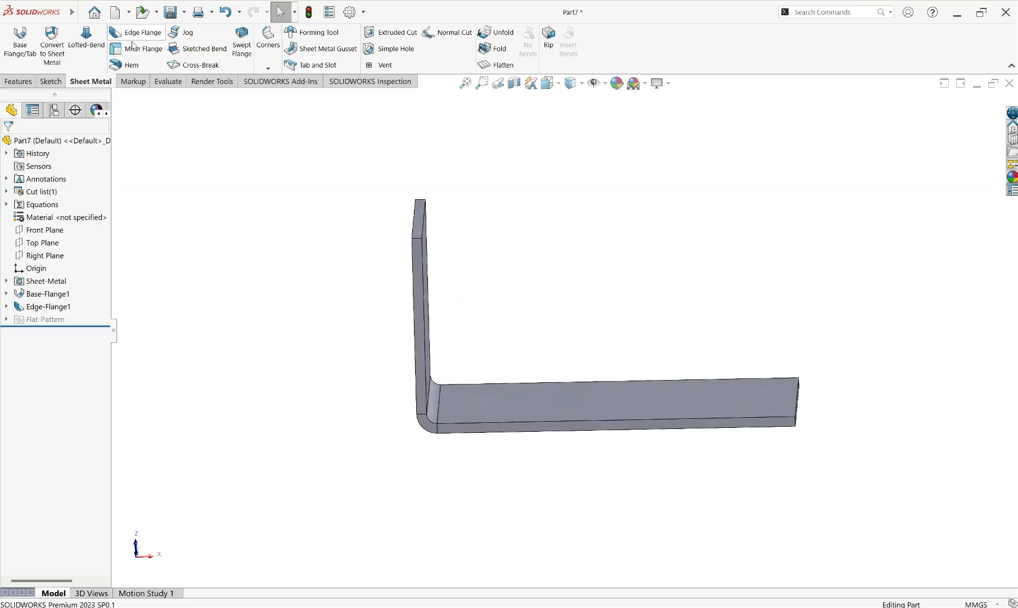
left_click(24, 308)
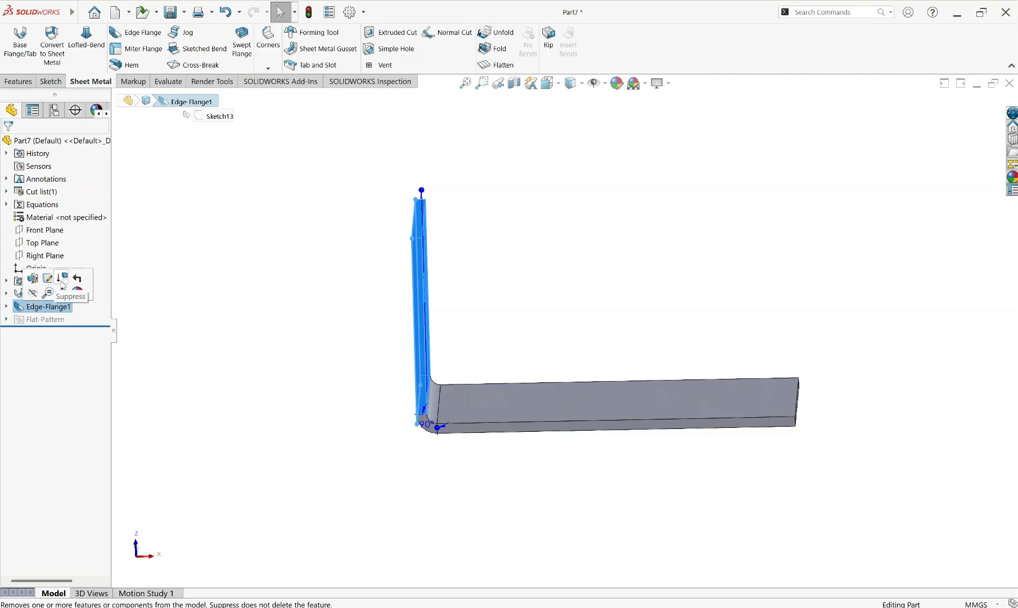
left_click(33, 280)
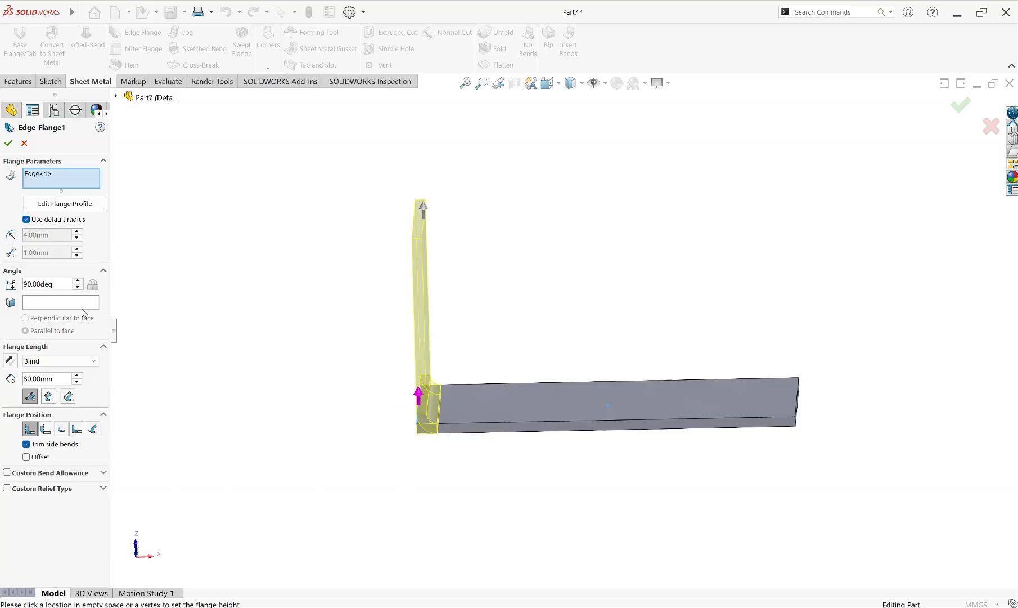
left_click(79, 280)
left_click(79, 281)
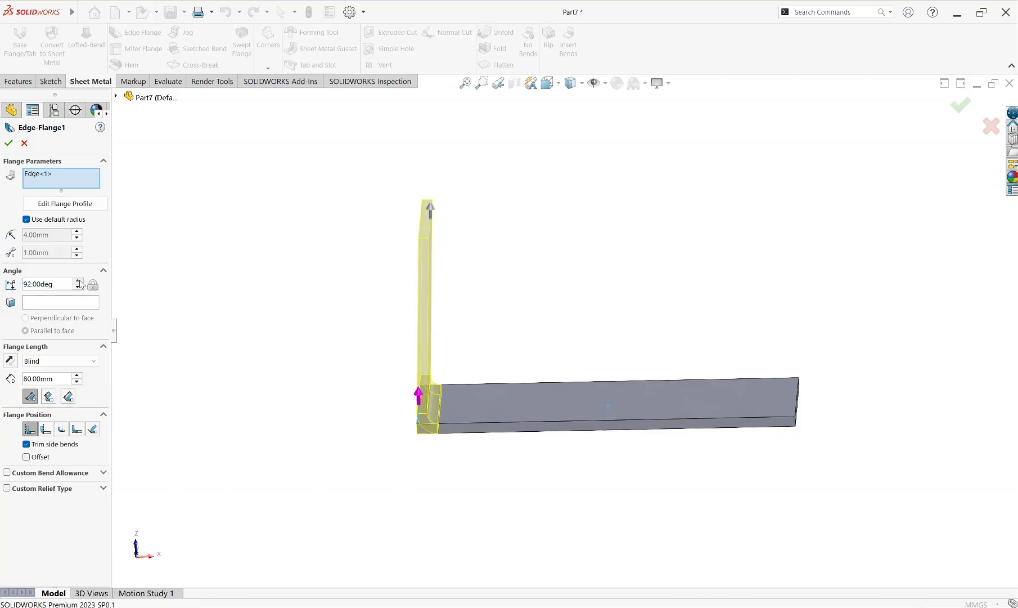
left_click(79, 281)
left_click(79, 280)
left_click(80, 280)
left_click(79, 280)
left_click(79, 280)
left_click(80, 280)
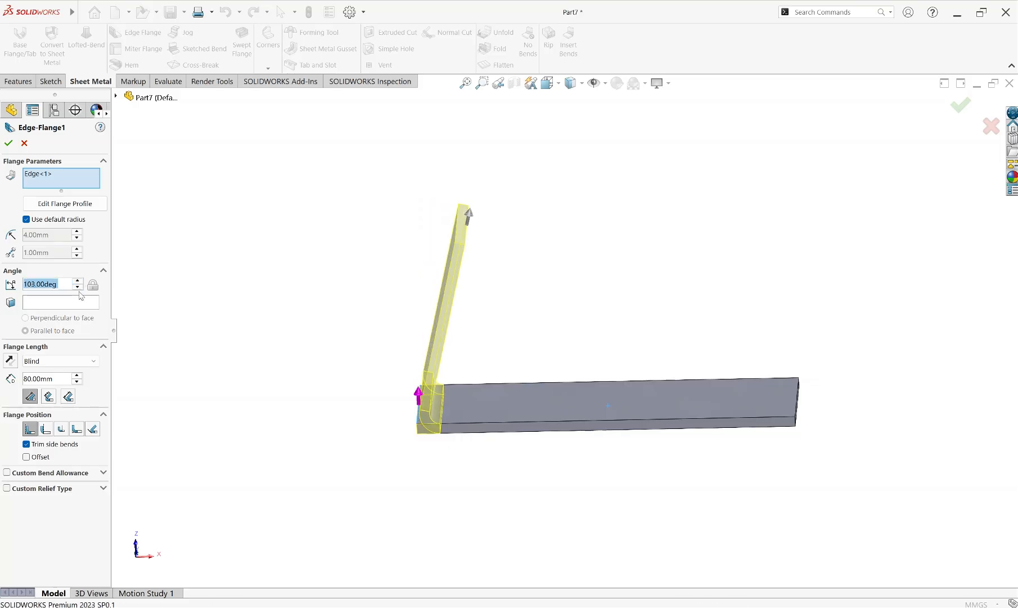
Try a smaller flange angle of 82 degrees
left_click(79, 288)
left_click(79, 288)
left_click(78, 288)
left_click(79, 288)
left_click(79, 288)
left_click(79, 289)
left_click(78, 288)
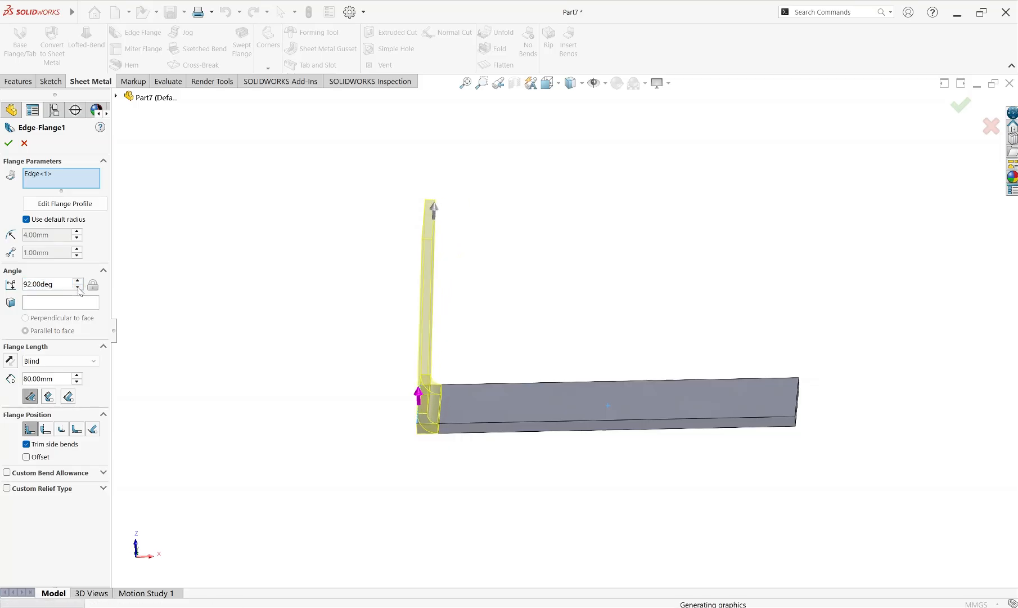
left_click(78, 288)
left_click(79, 288)
left_click(78, 288)
left_click(78, 288)
left_click(79, 288)
left_click(79, 288)
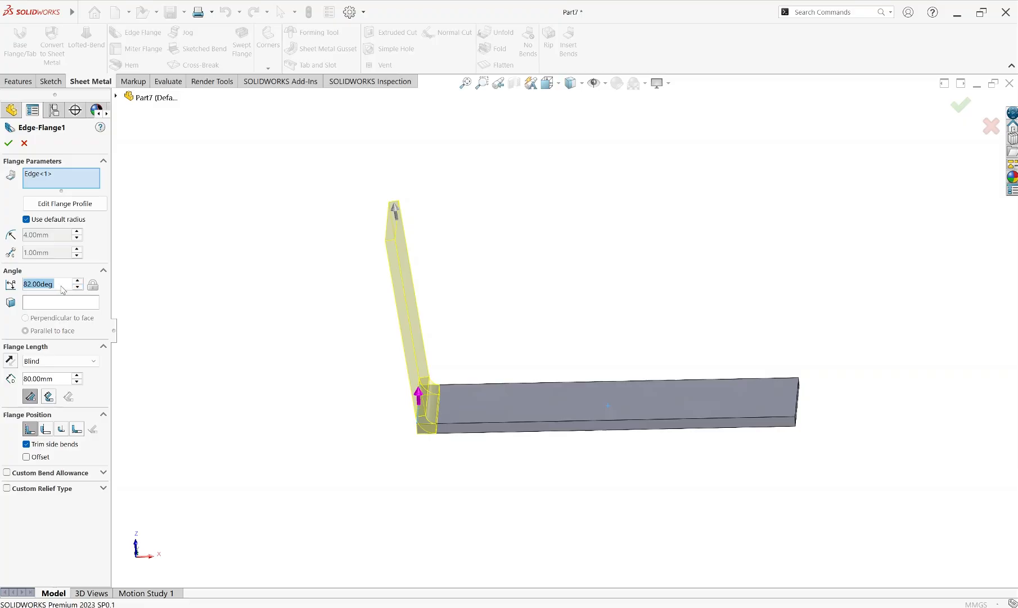
Set the flange angle to 90 degrees, keep the length type Blind, and accept the edge flange
type("90")
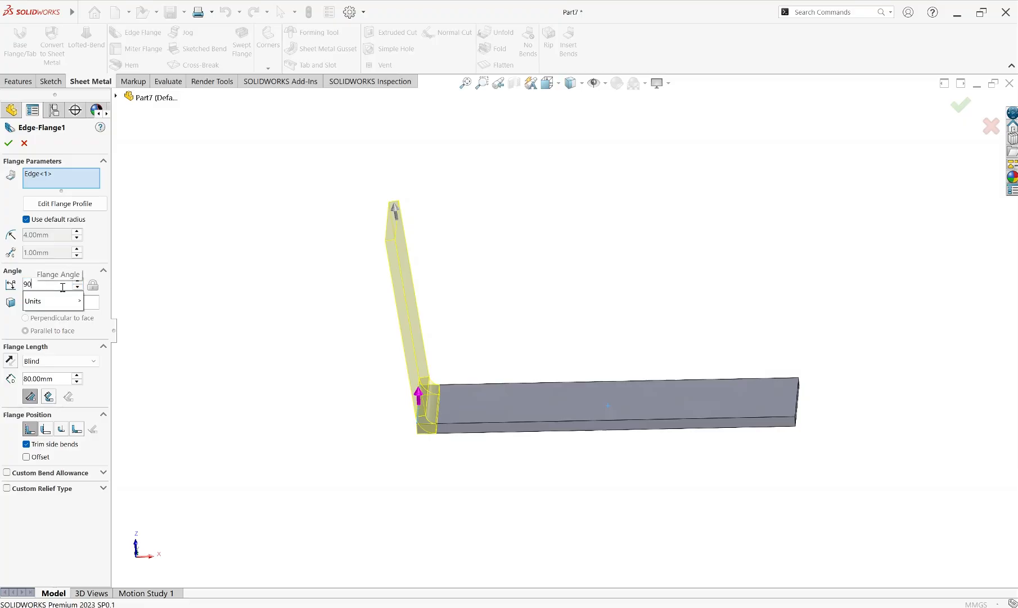
key("Return")
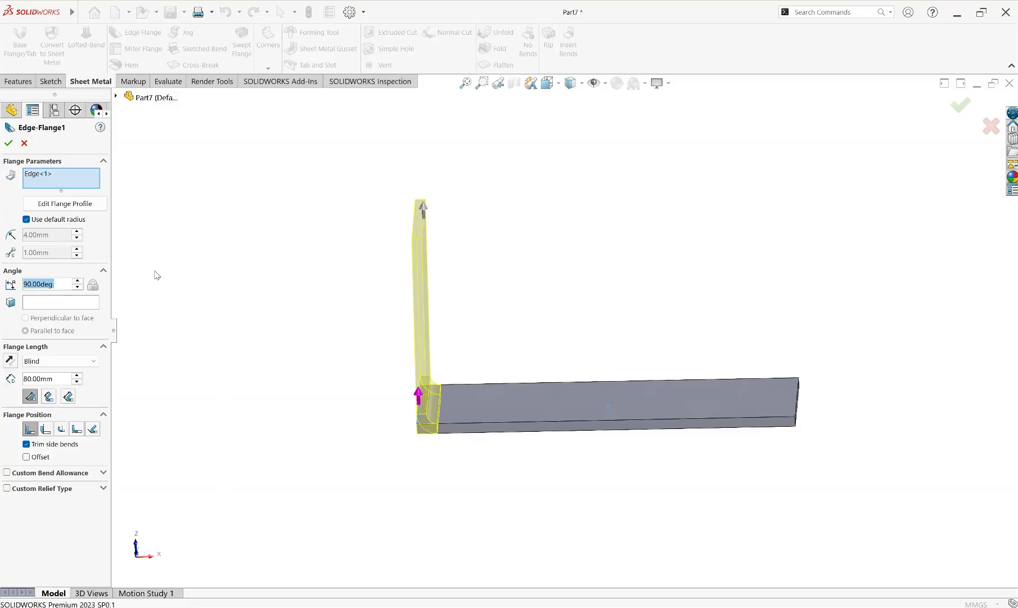
left_click(46, 363)
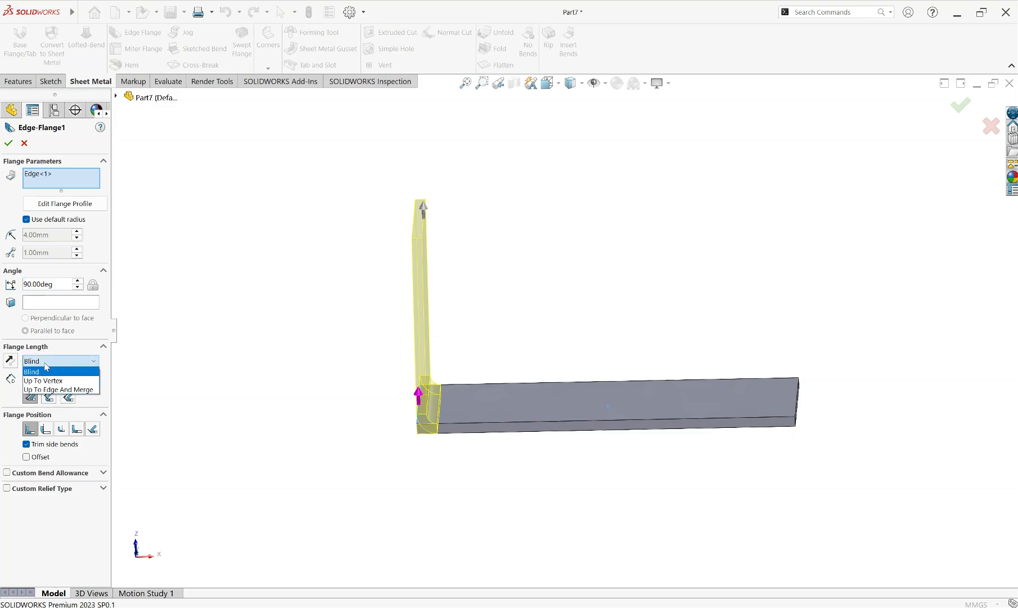
left_click(50, 363)
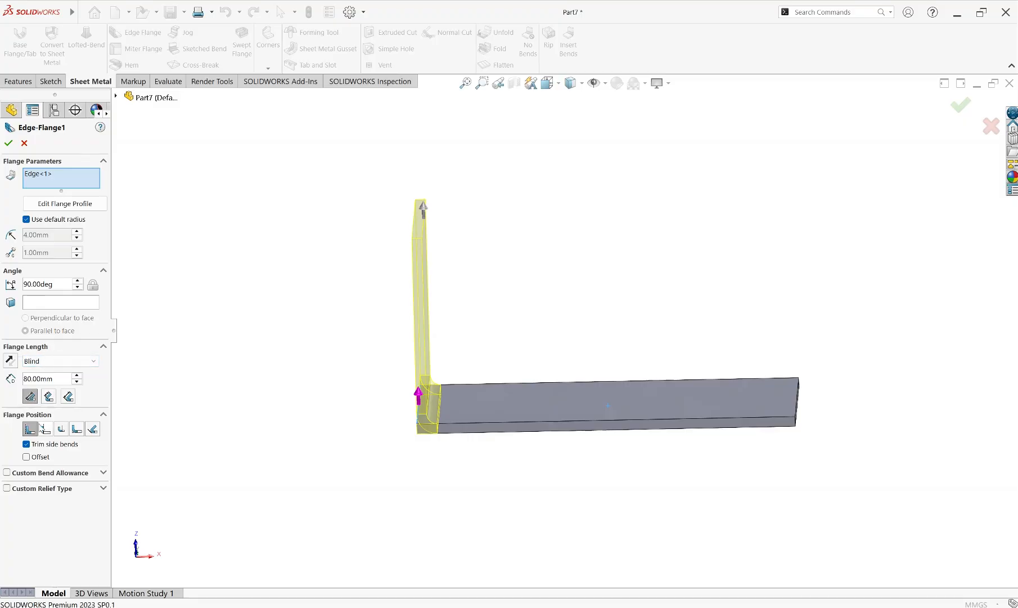
left_click(9, 143)
View the part normal to the base flange's long thin side face and reopen the edge flange with Outer Virtual Sharp as its length reference
left_click(480, 433)
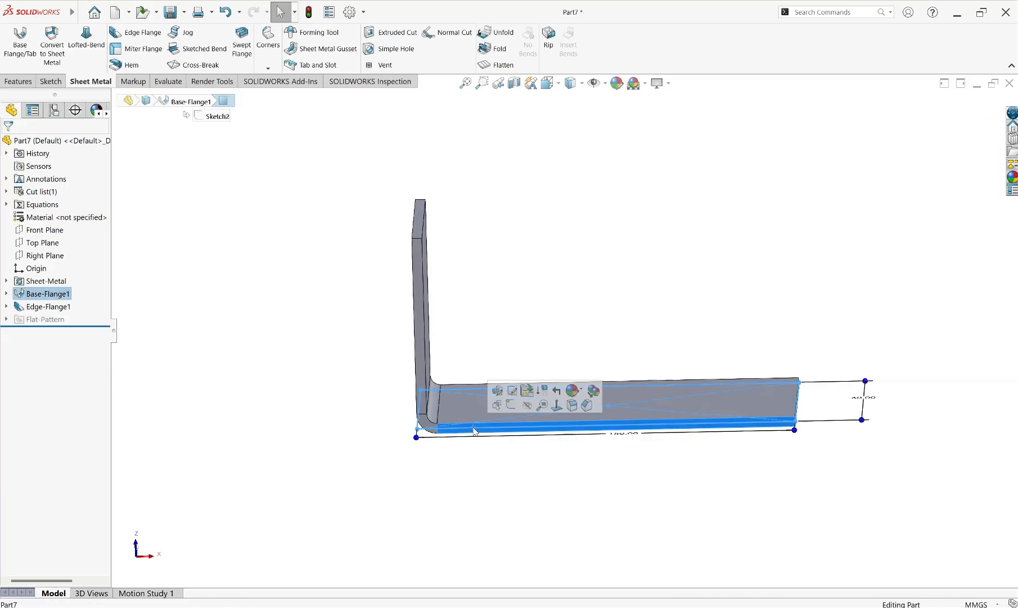
left_click(557, 404)
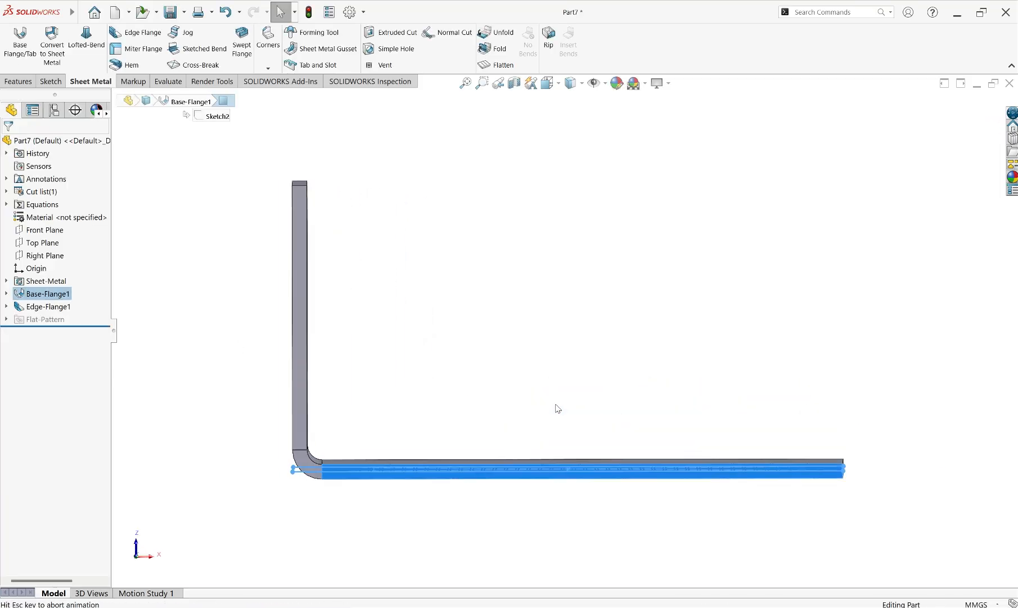
left_click(499, 380)
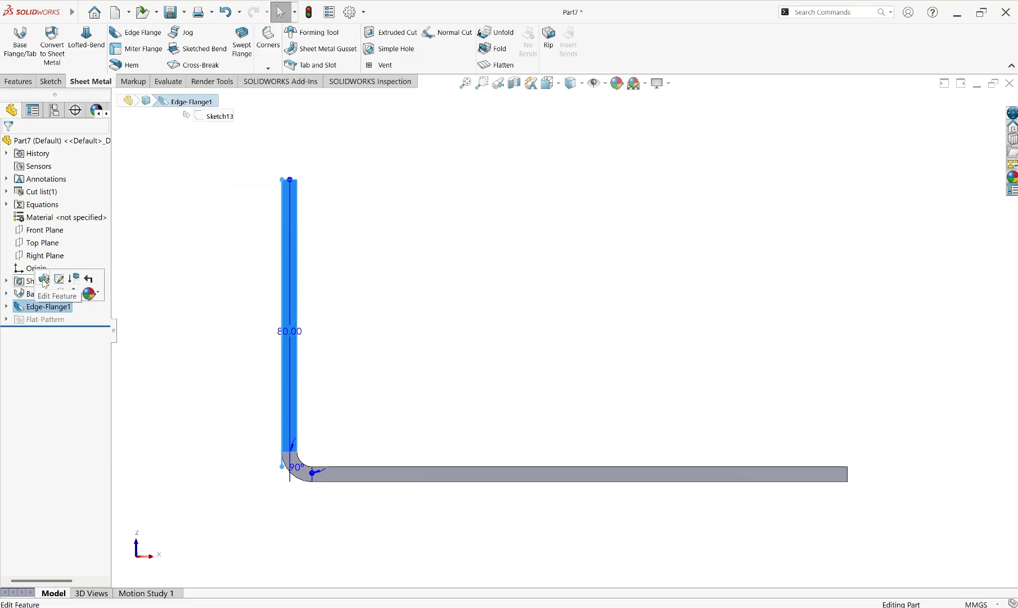
left_click(44, 280)
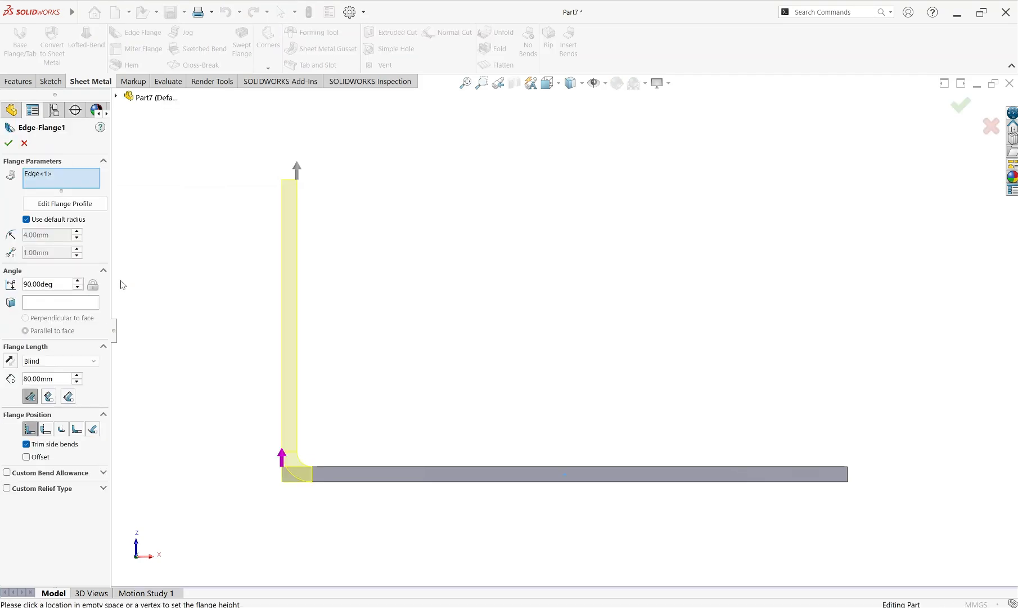
left_click(31, 397)
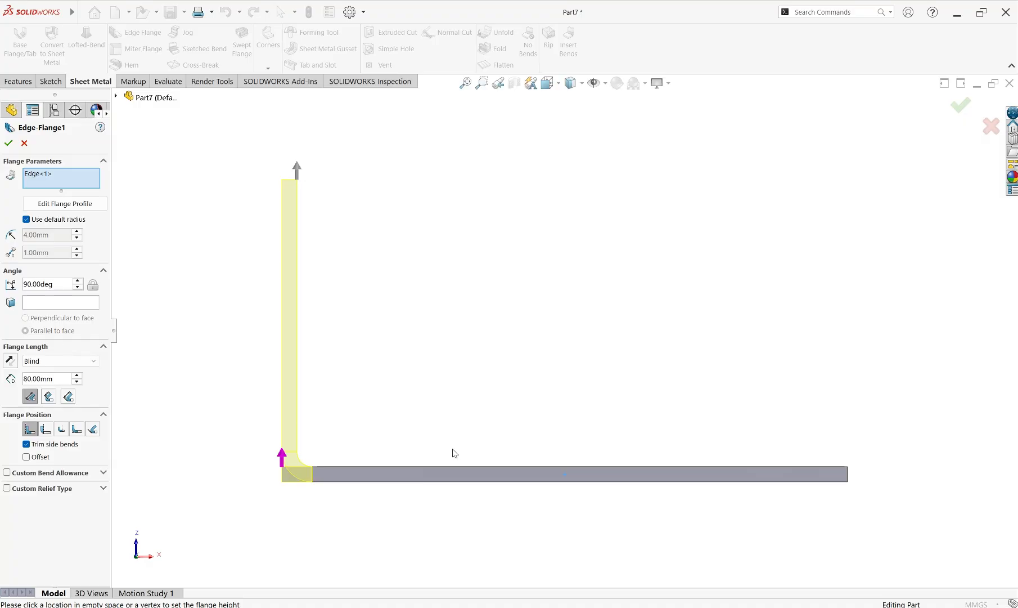
Switch to the image viewer, compare the two reference images of the L-shaped flange's length measurement, and return to SOLIDWORKS
key("alt+Tab")
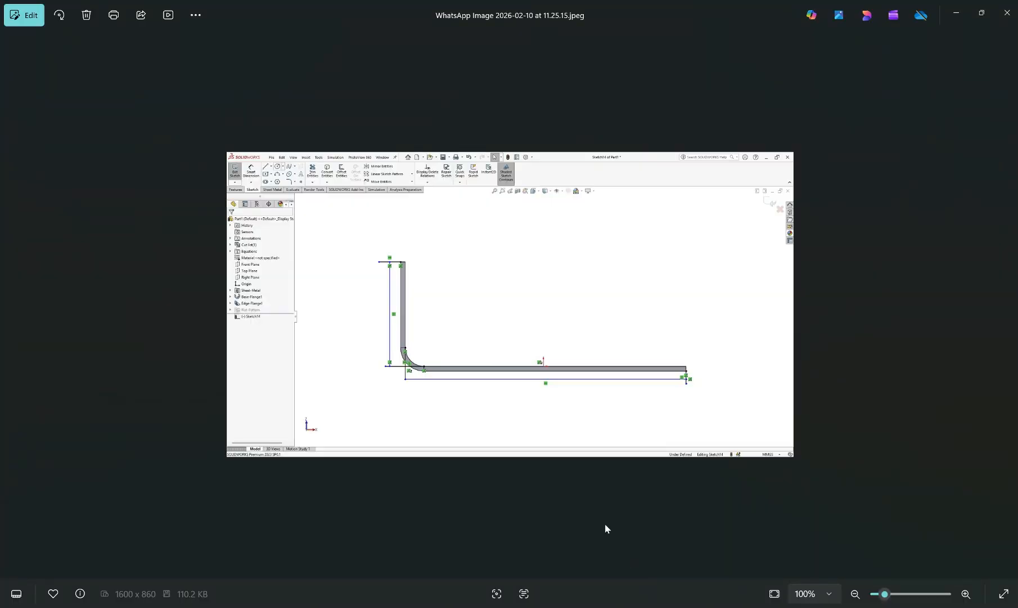
scroll(530, 383, "up", 3)
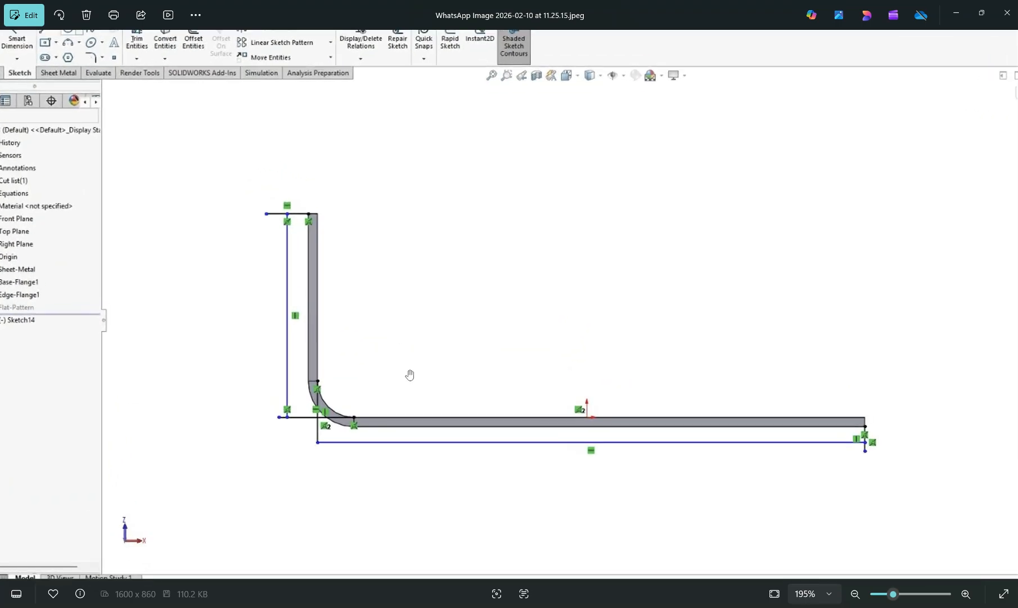
scroll(409, 375, "right", 1)
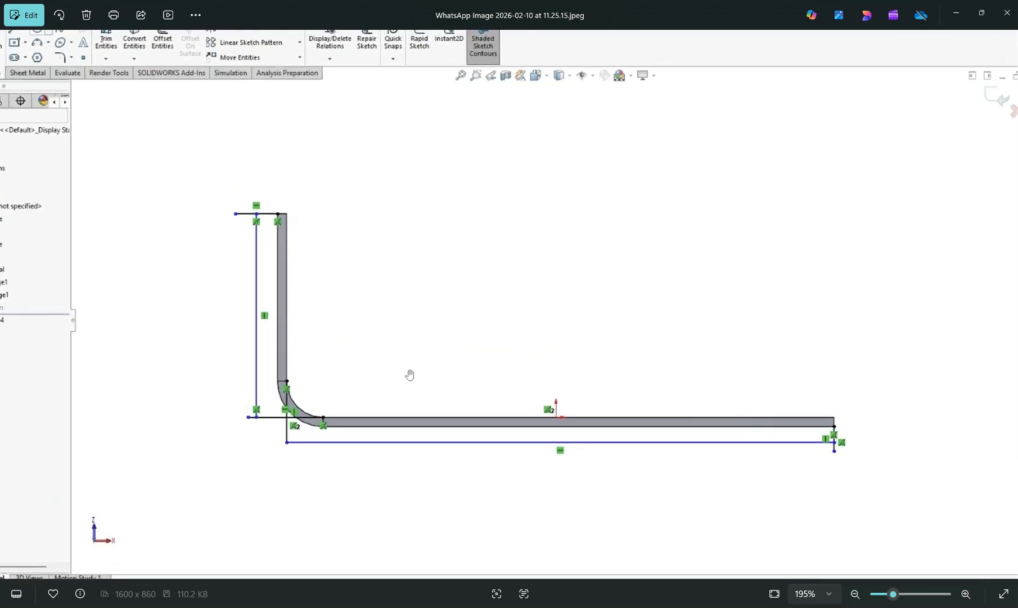
scroll(410, 375, "down", 3)
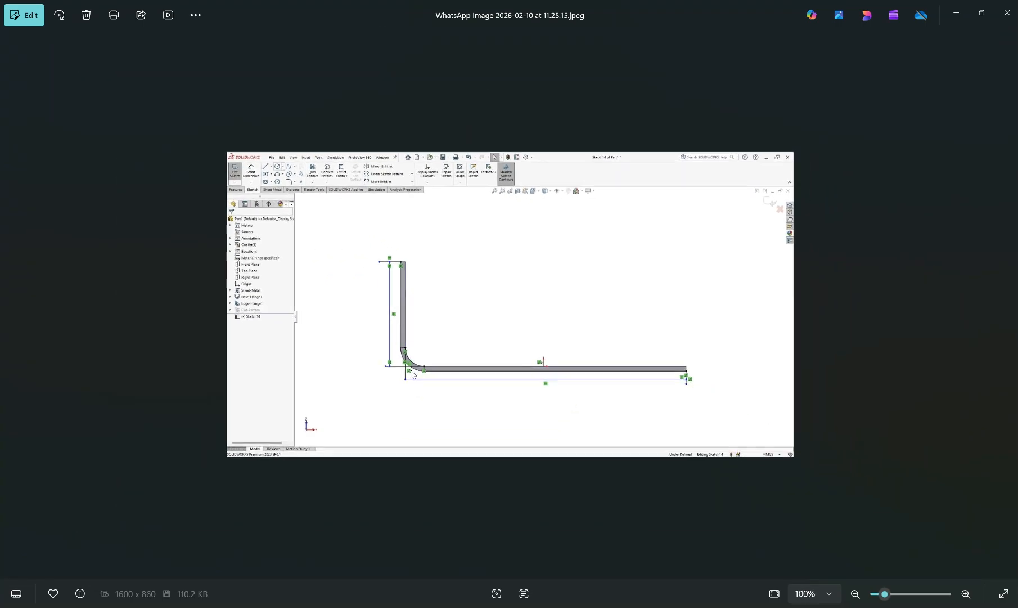
key("Right")
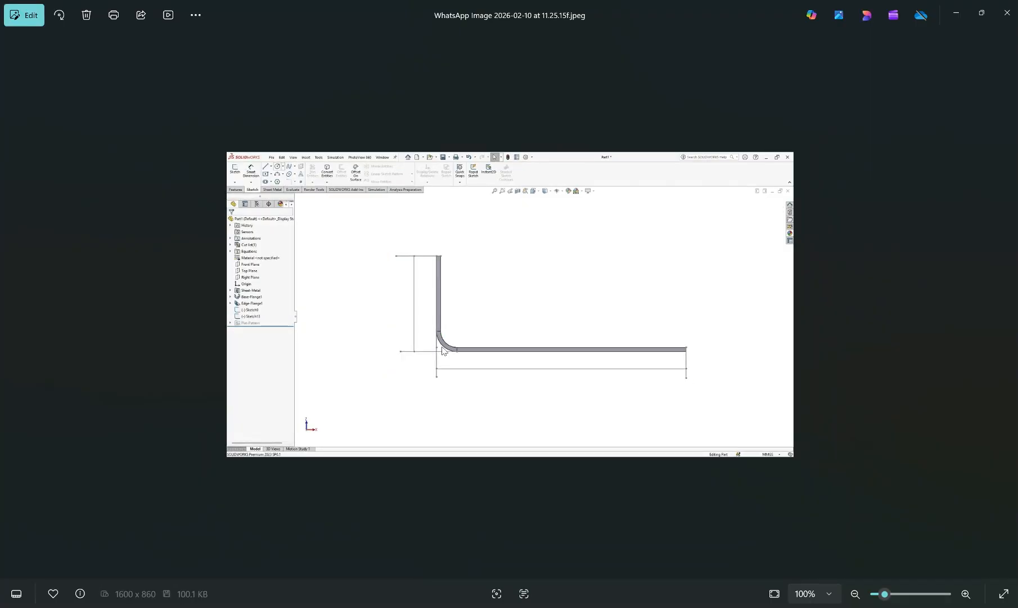
scroll(443, 350, "up", 4)
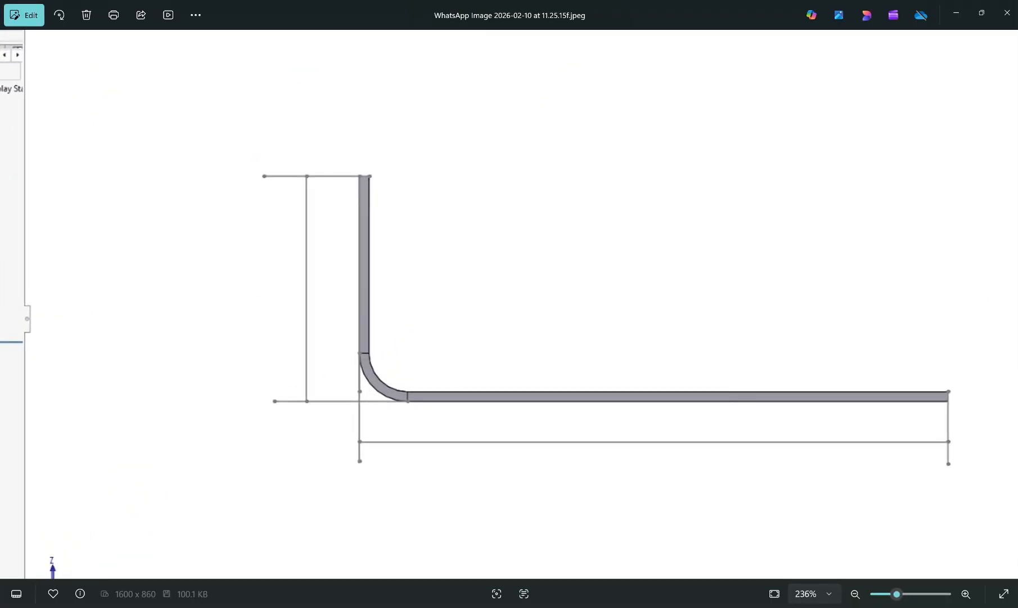
mouse_move(649, 605)
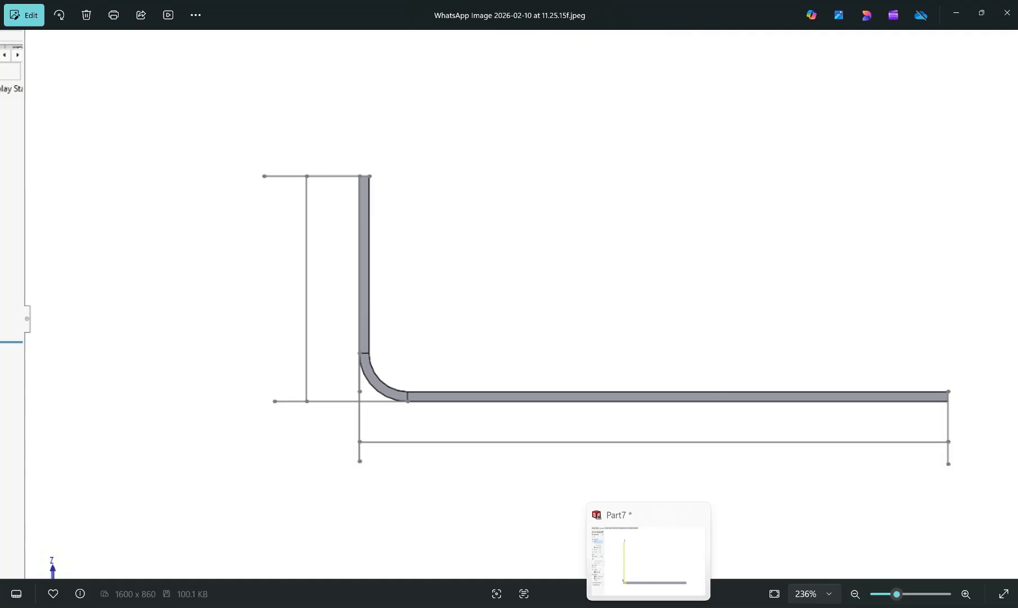
left_click(647, 557)
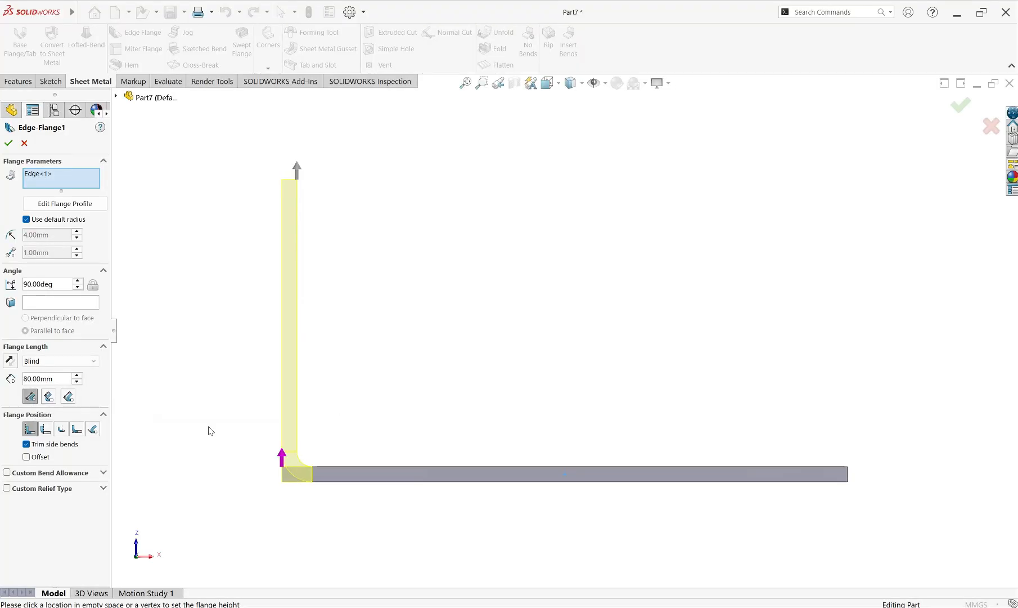
Recheck the outer measurement lines in the image viewer's reference picture, and inspect the bend corner of the flange preview in SOLIDWORKS
key("alt+Tab")
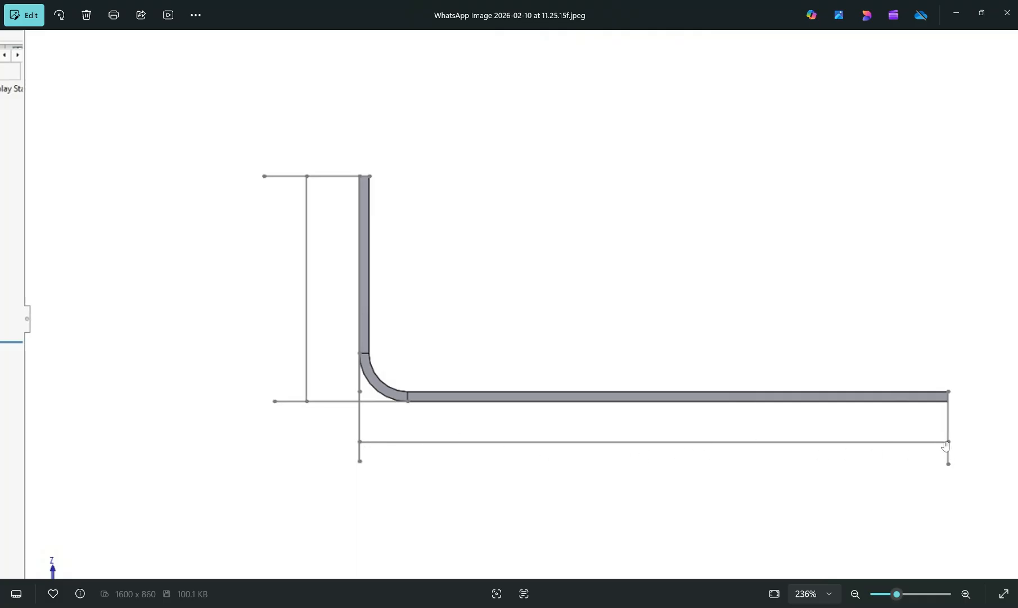
scroll(788, 341, "down", 3)
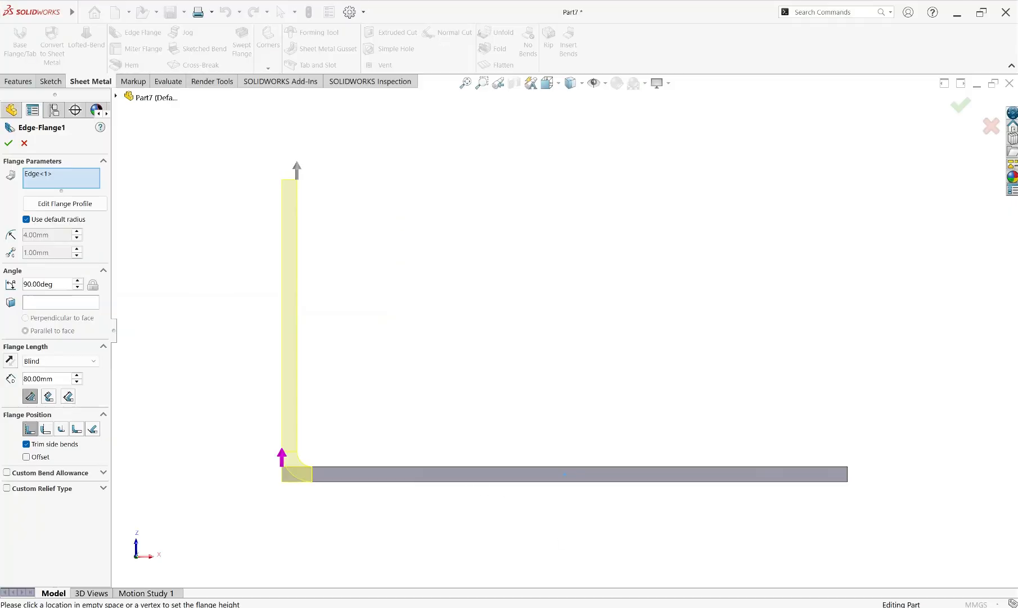
scroll(296, 463, "down", 2)
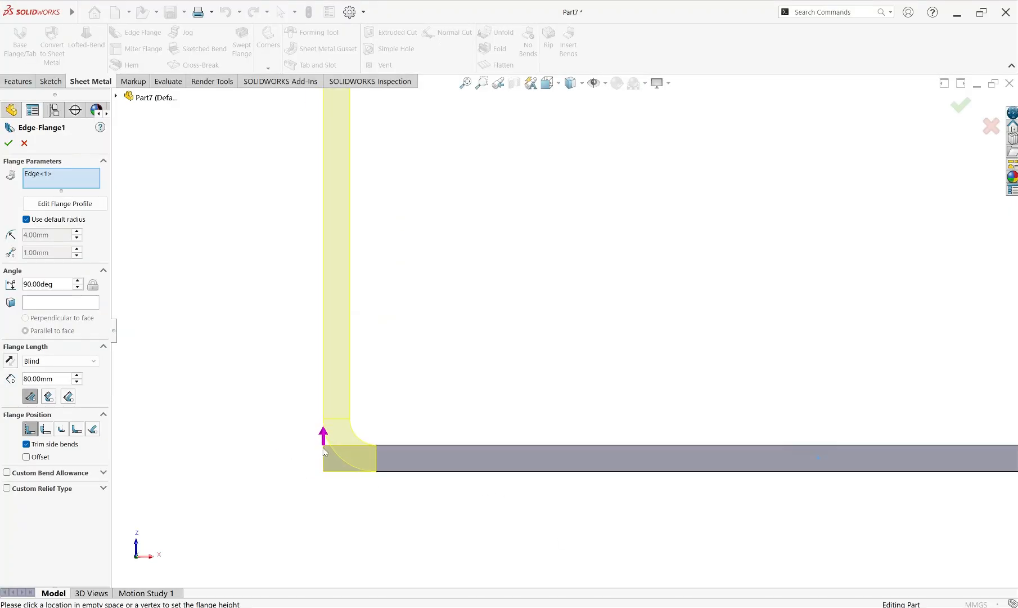
scroll(364, 431, "down", 2)
scroll(364, 431, "down", 2)
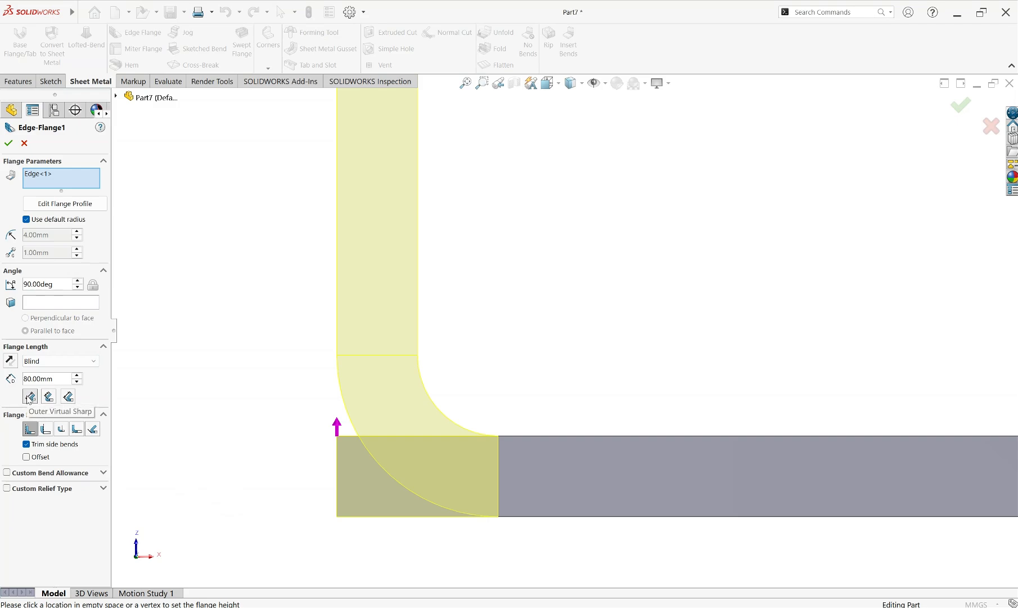
Set the flange length to measure from the Inner Virtual Sharp and bring up the matching reference picture in the image viewer
left_click(49, 397)
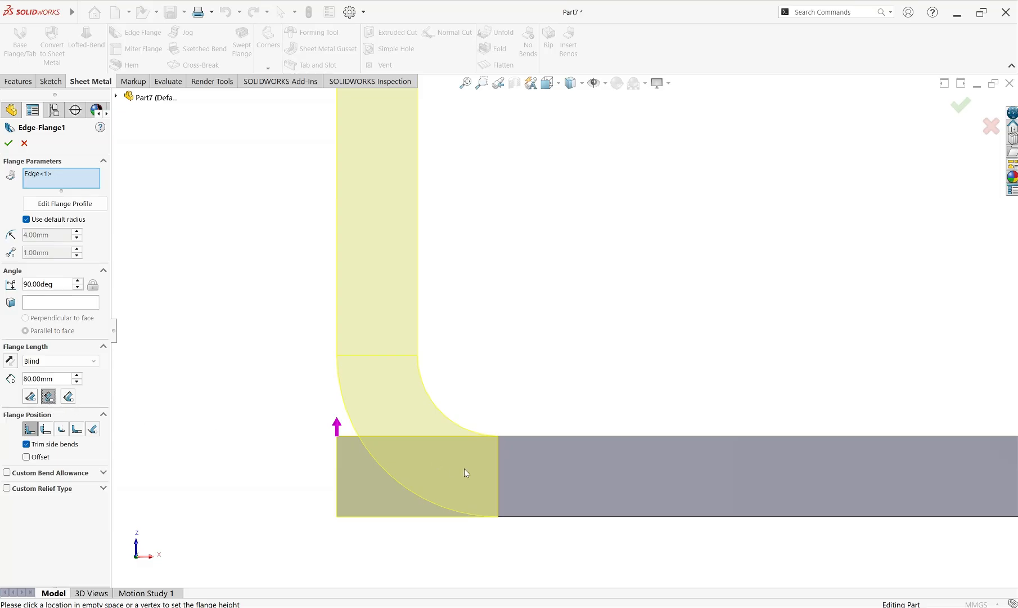
scroll(465, 471, "up", 4)
scroll(552, 437, "up", 3)
scroll(550, 286, "up", 1)
scroll(623, 275, "down", 1)
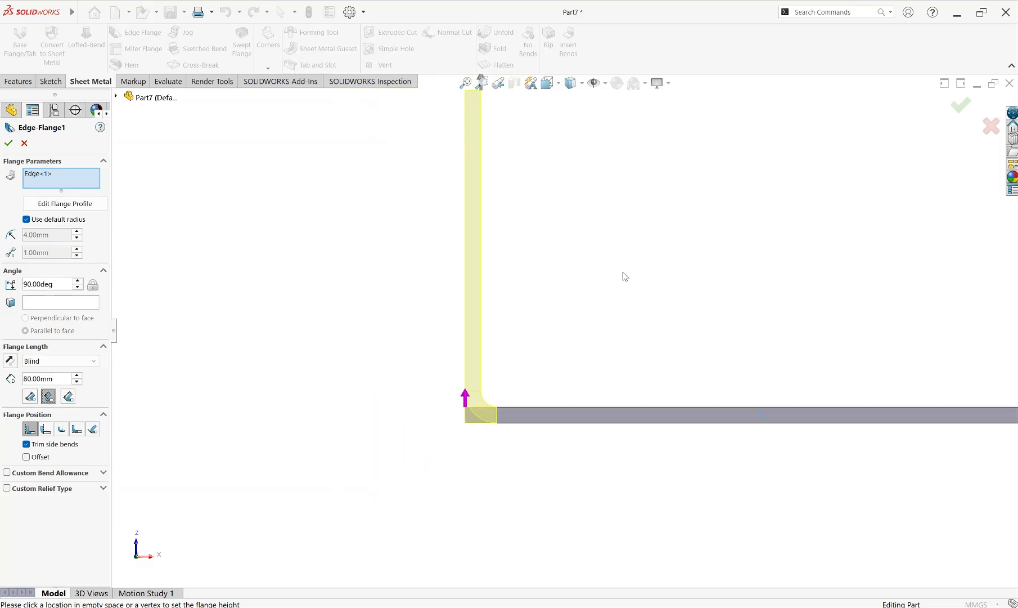
scroll(626, 281, "up", 1)
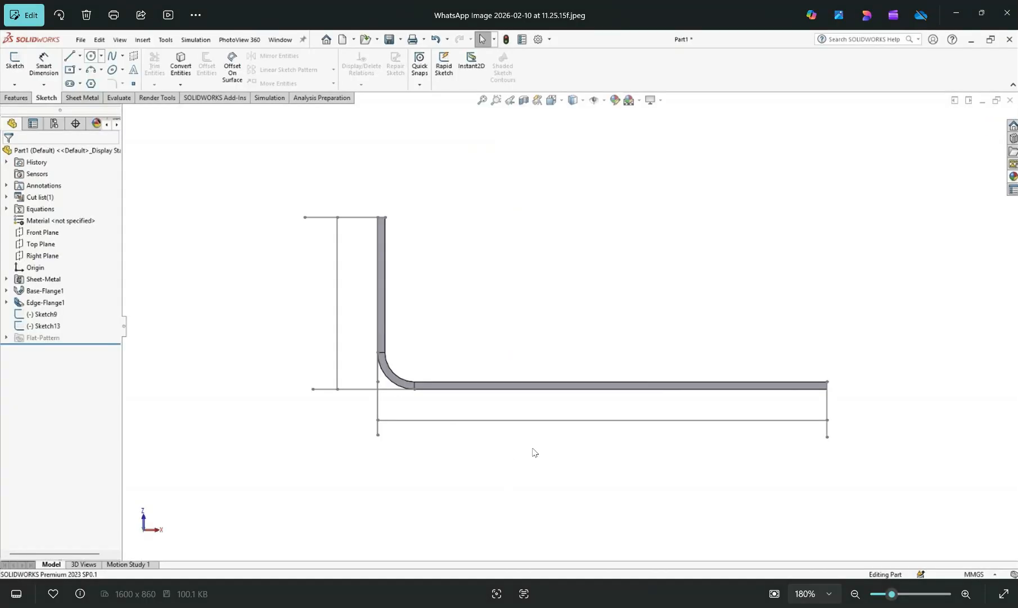
key("Left")
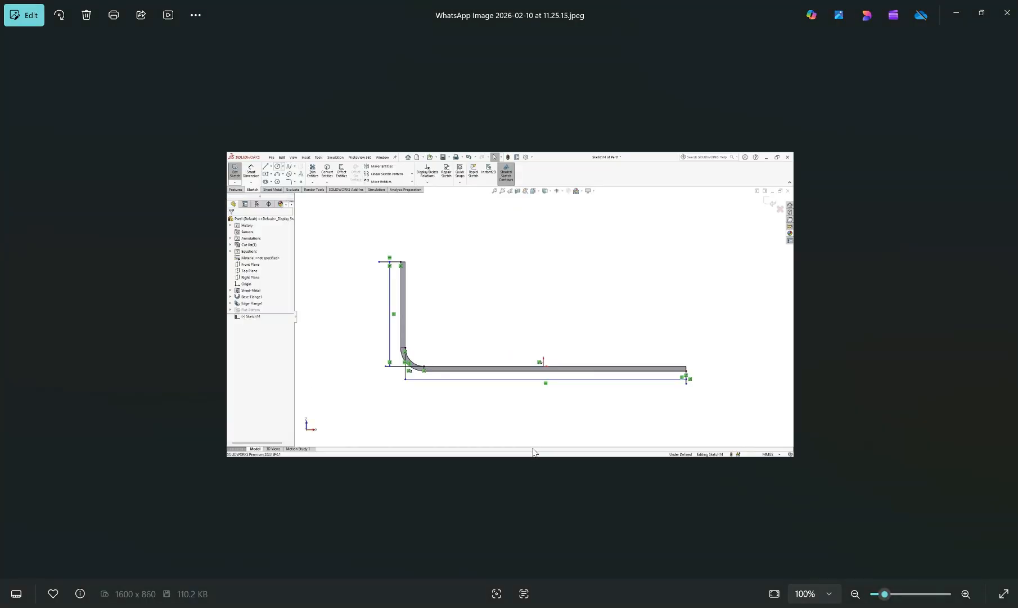
Examine the inner measurement lines in the reference picture up close, and leaf through to the tilted flange's reference picture
scroll(407, 384, "up", 3)
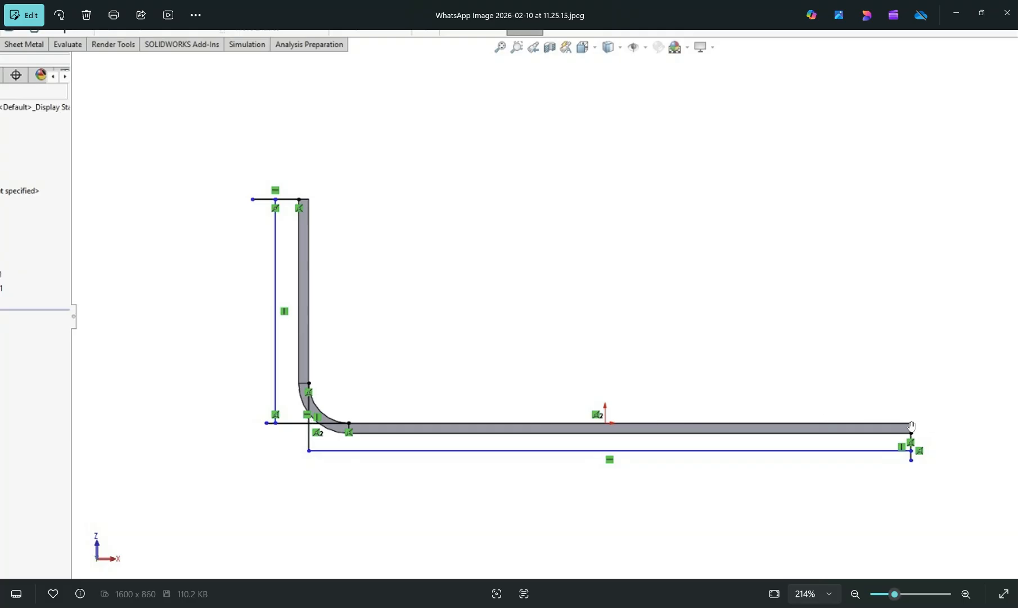
scroll(707, 425, "down", 3)
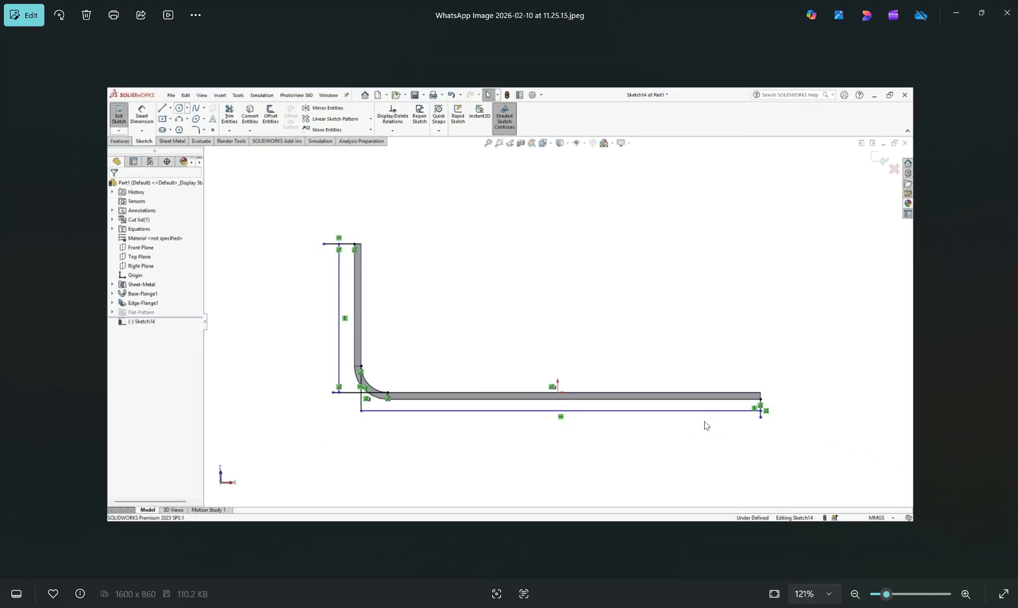
scroll(706, 426, "down", 1)
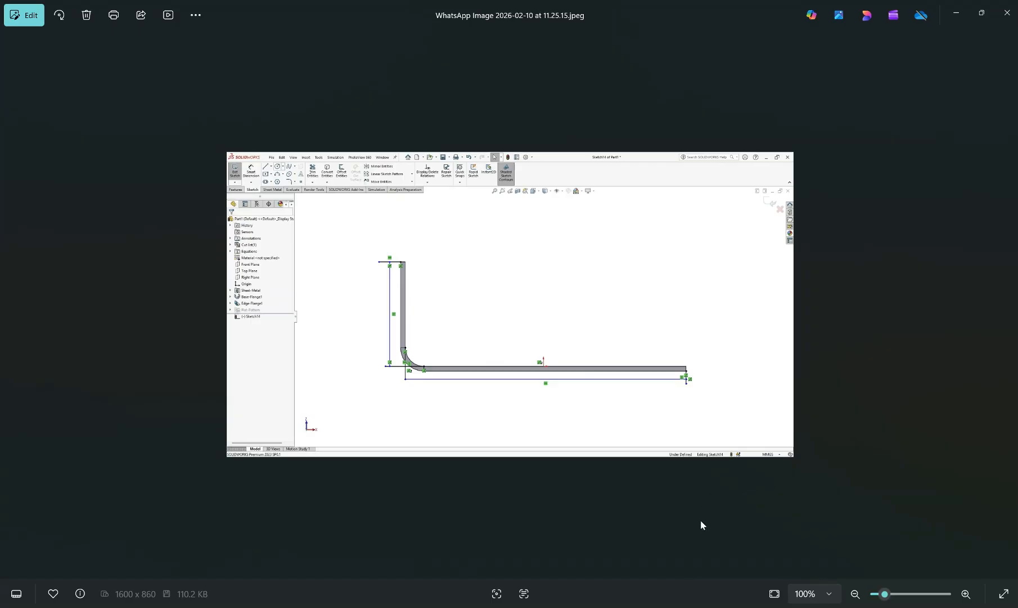
key("Right")
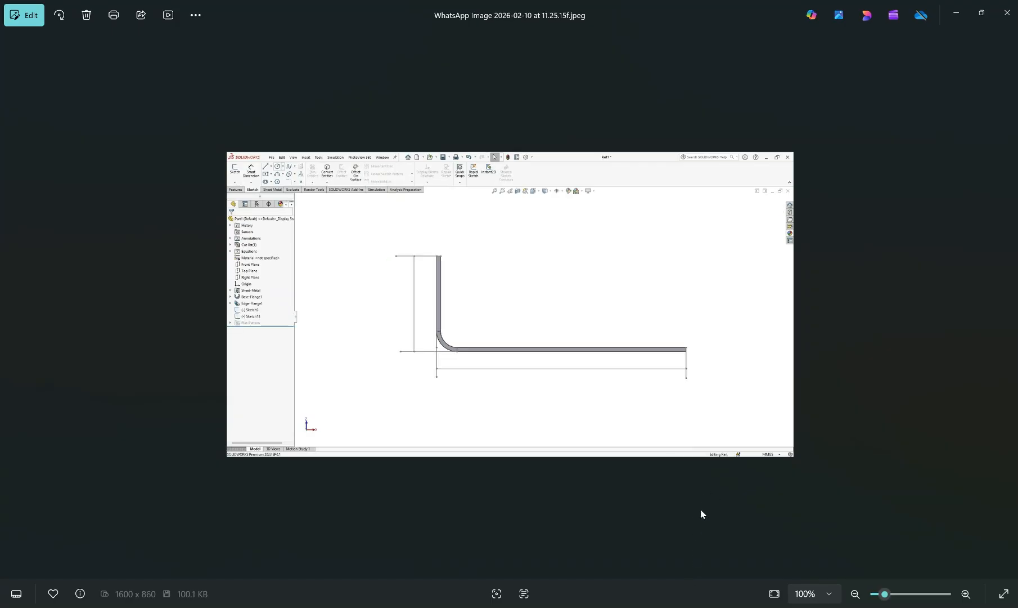
key("Right")
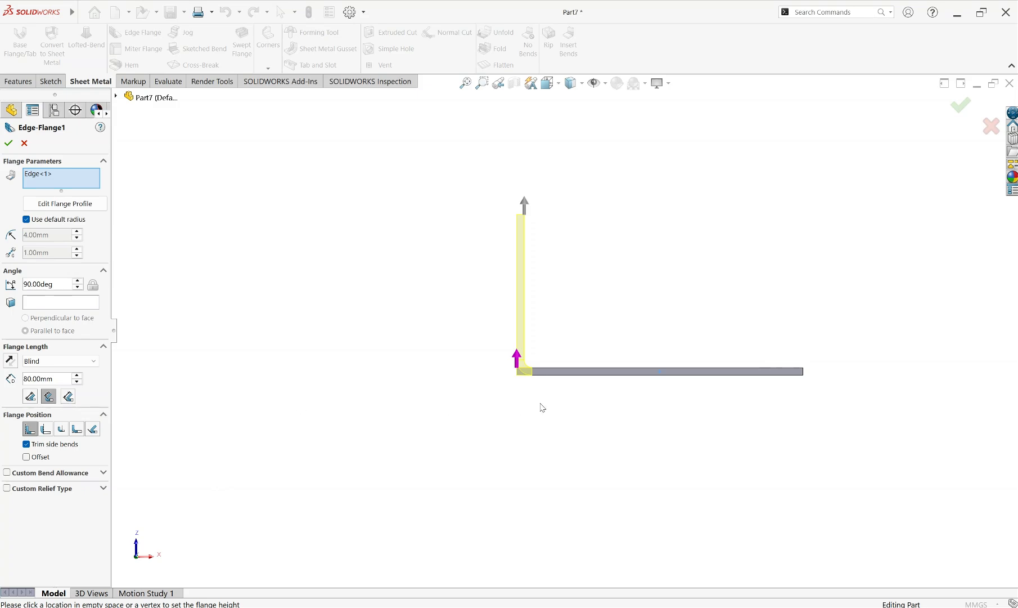
Reopen the image viewer, inspect the length lines beside the tilted flange in the reference picture, and return to SOLIDWORKS
left_click(665, 606)
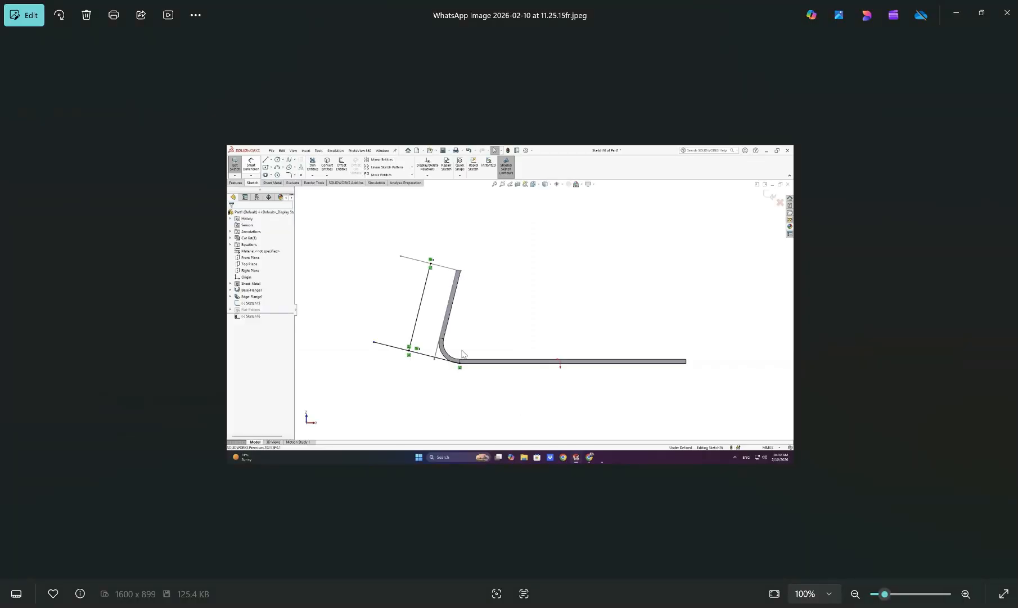
scroll(456, 332, "up", 6)
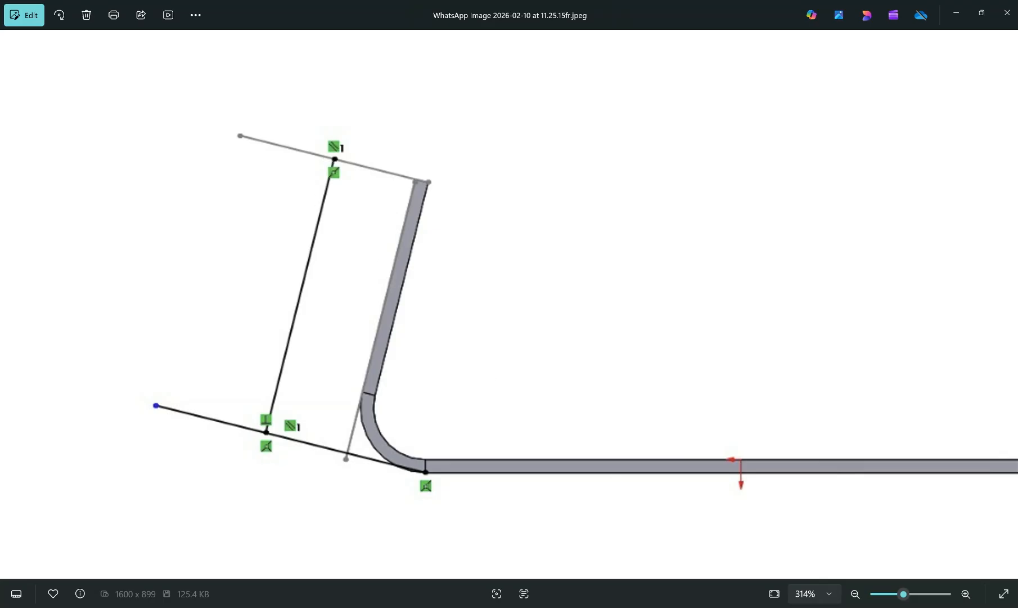
key("alt+Tab")
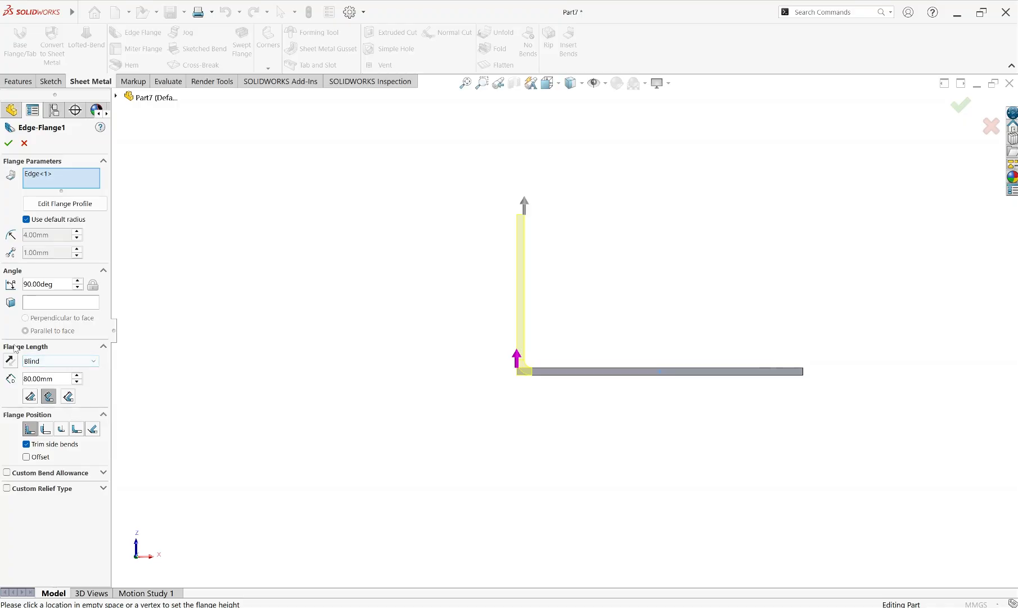
Review the flange length end conditions Blind, Up To Vertex and Up To Edge And Merge, keeping Blind
left_click(94, 361)
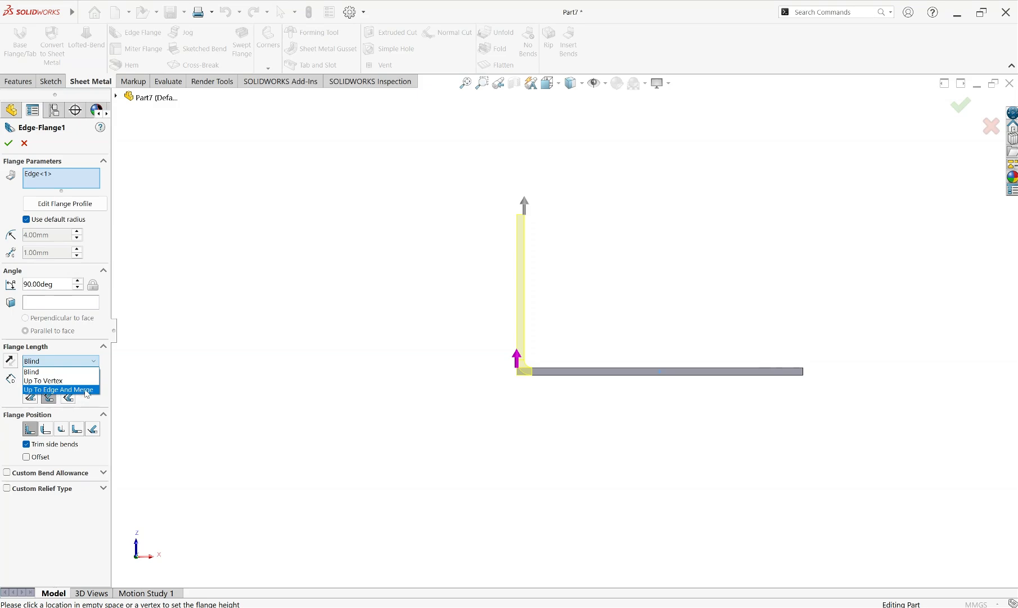
left_click(94, 364)
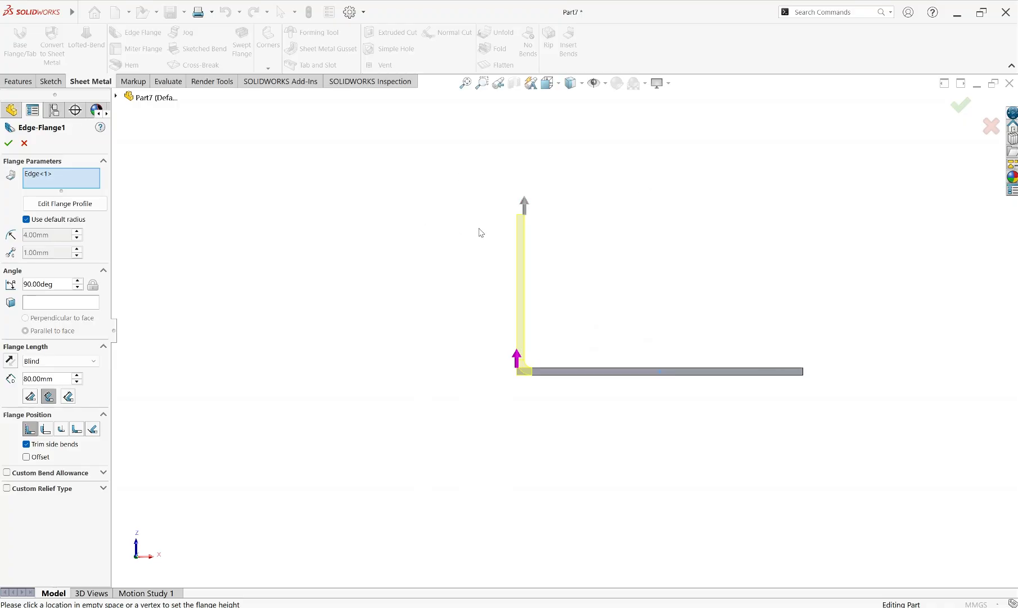
left_click(56, 361)
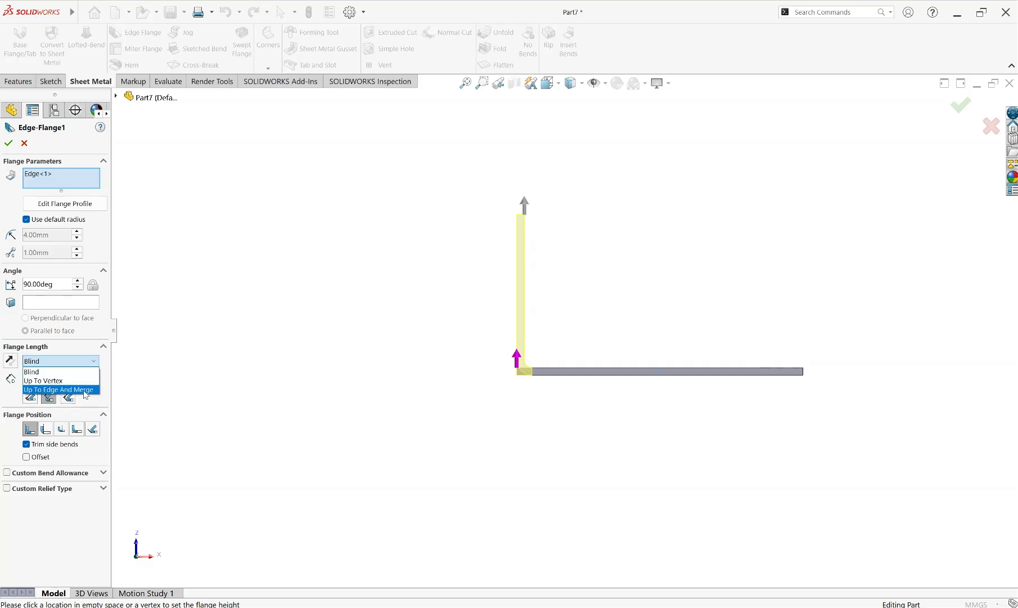
left_click(79, 361)
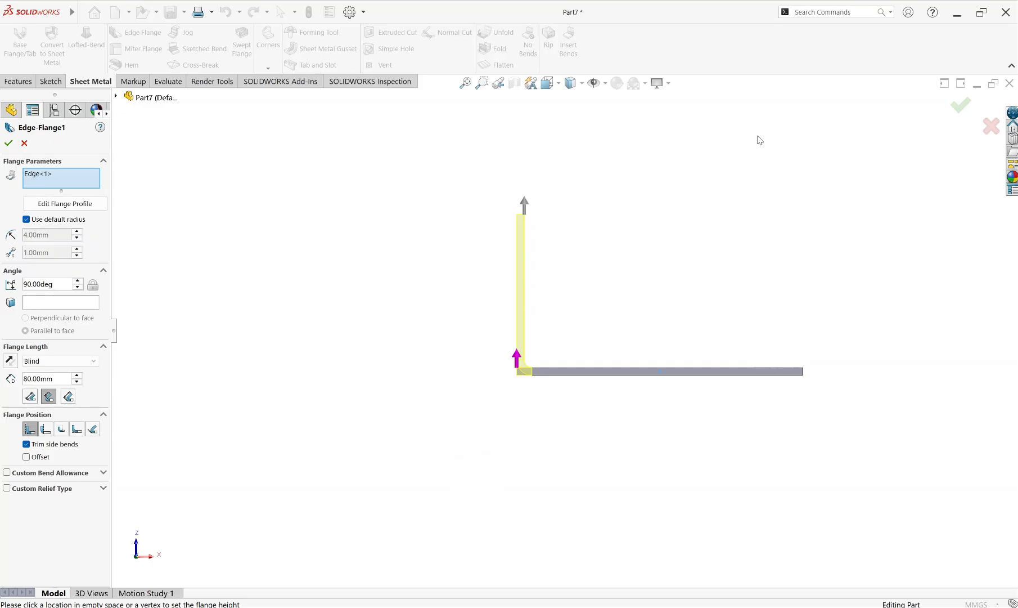
Preview all five flange position options at the bend corner, from Material Inside to Tangent to Bend, and return to Material Inside
scroll(599, 340, "up", 2)
scroll(529, 329, "down", 5)
scroll(418, 357, "down", 4)
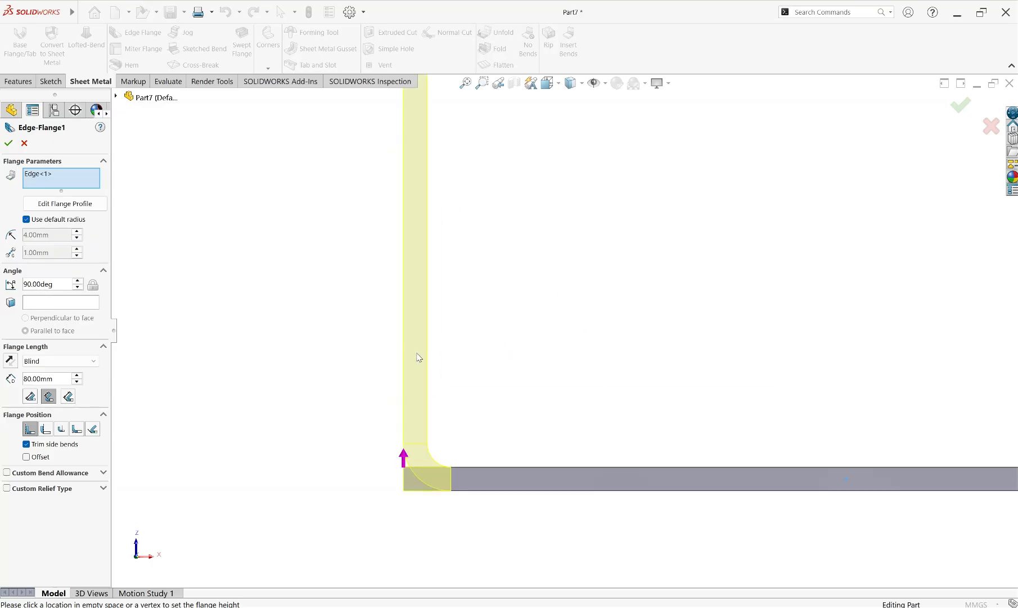
scroll(541, 409, "up", 3)
scroll(521, 401, "down", 2)
scroll(521, 401, "down", 5)
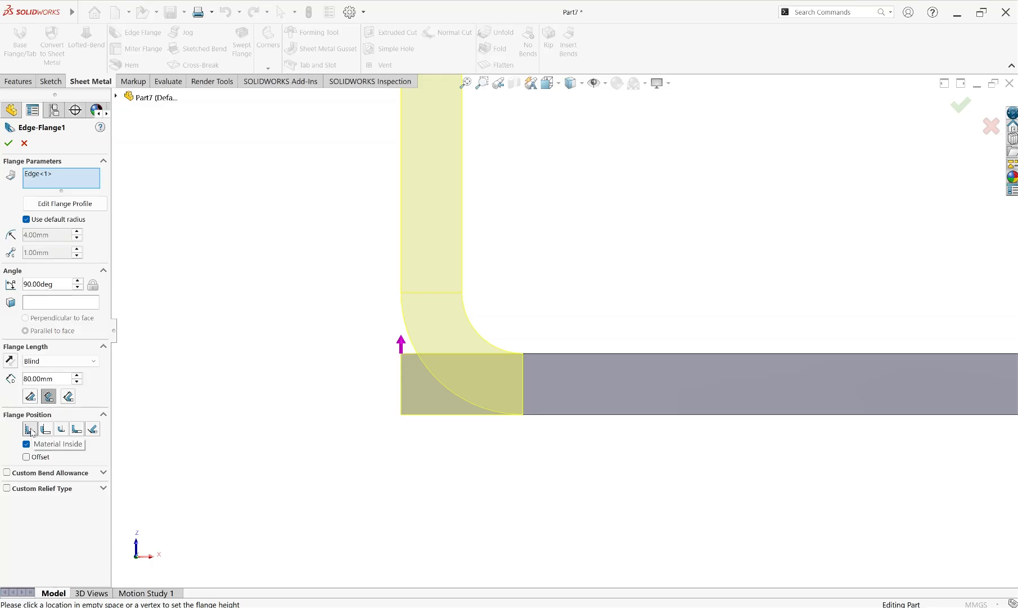
left_click(32, 429)
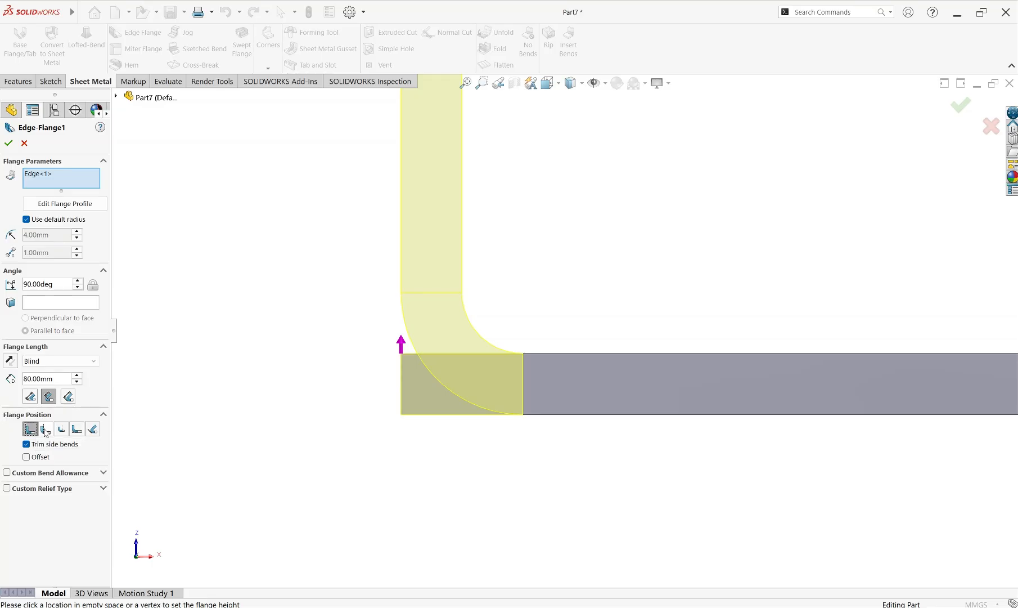
left_click(45, 430)
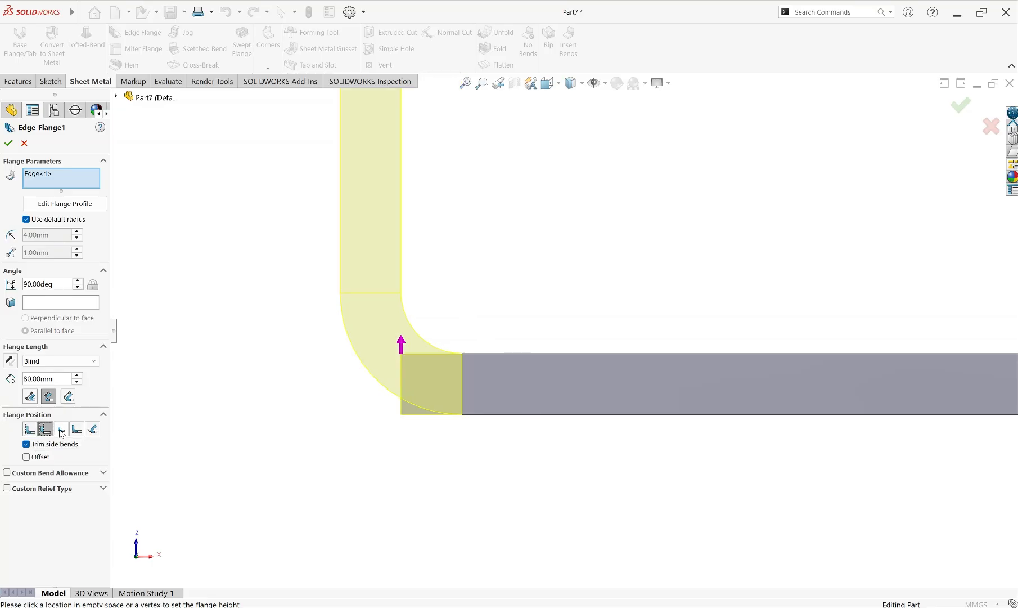
left_click(60, 429)
left_click(77, 429)
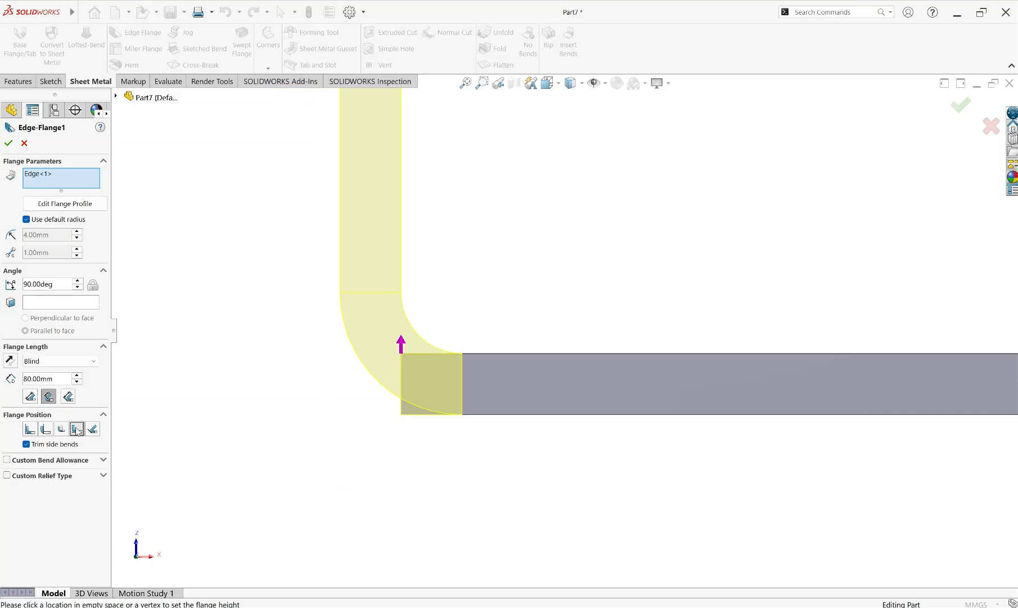
left_click(93, 429)
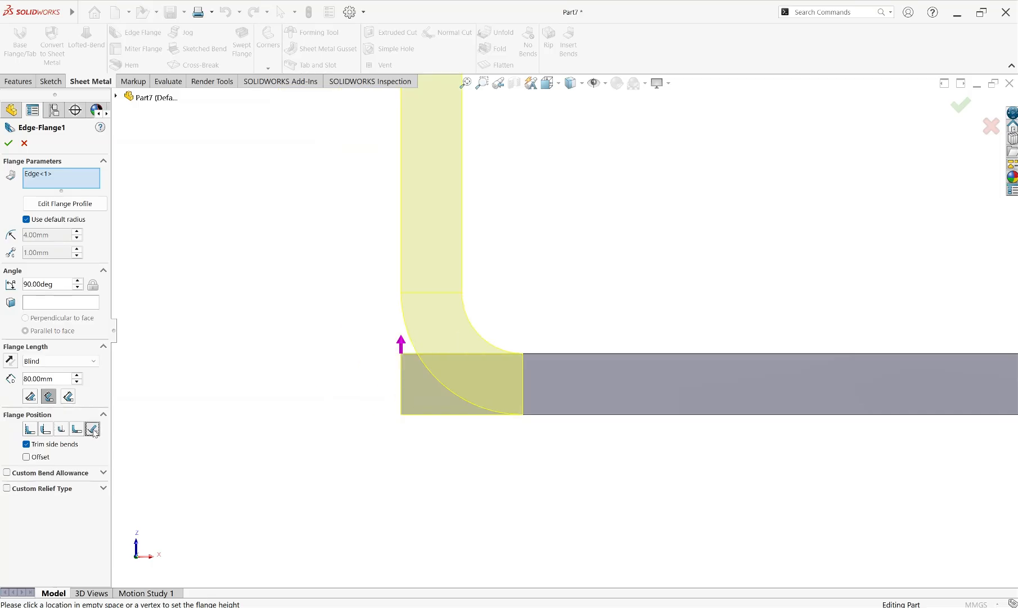
left_click(30, 429)
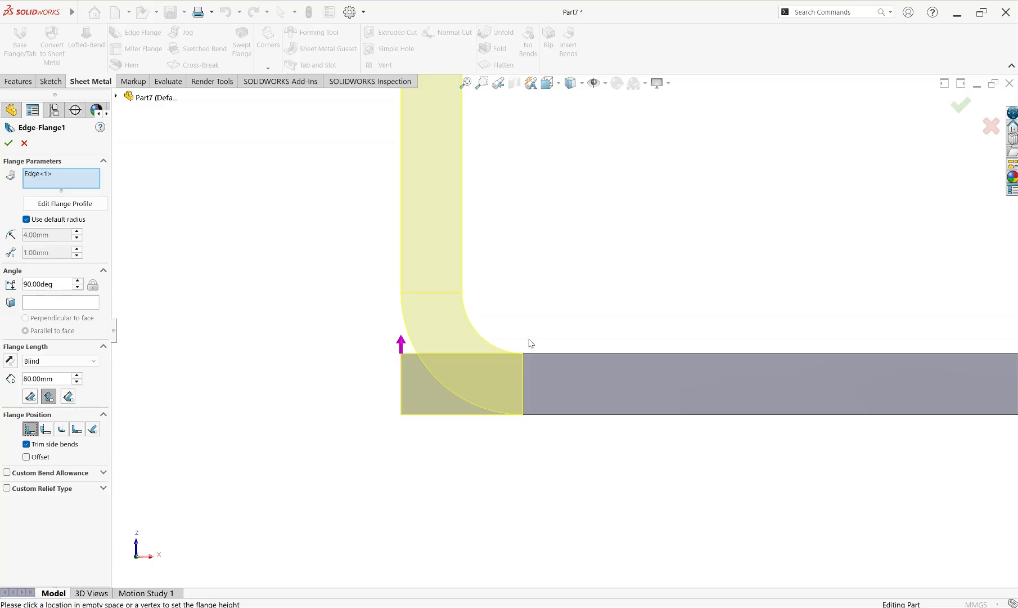
Compare the bend corner with the flange position at Material Outside, Bend Outside and Bend from Virtual Sharp
scroll(559, 295, "up", 3)
scroll(562, 314, "down", 3)
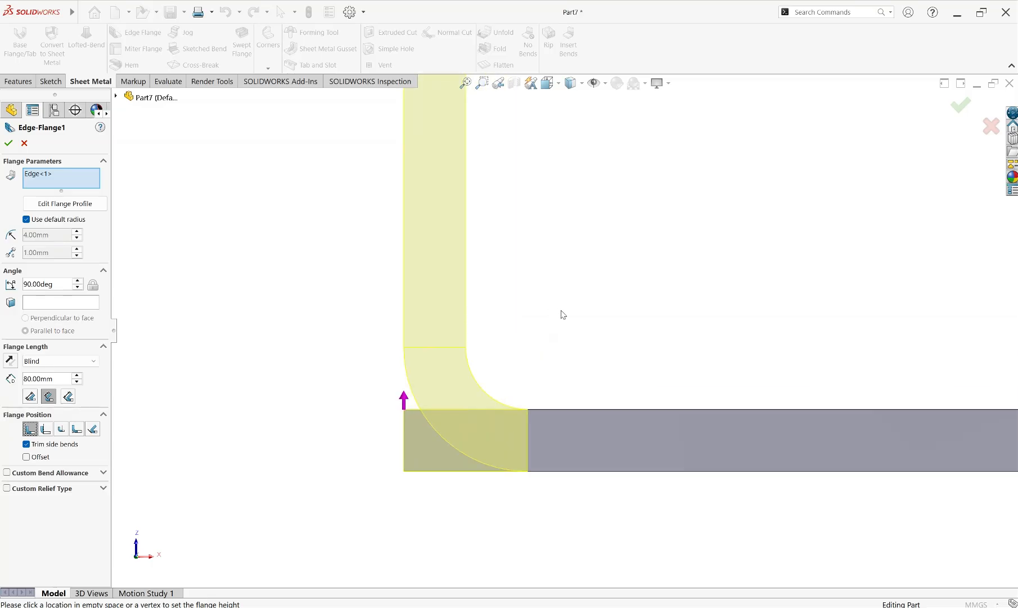
left_click(46, 429)
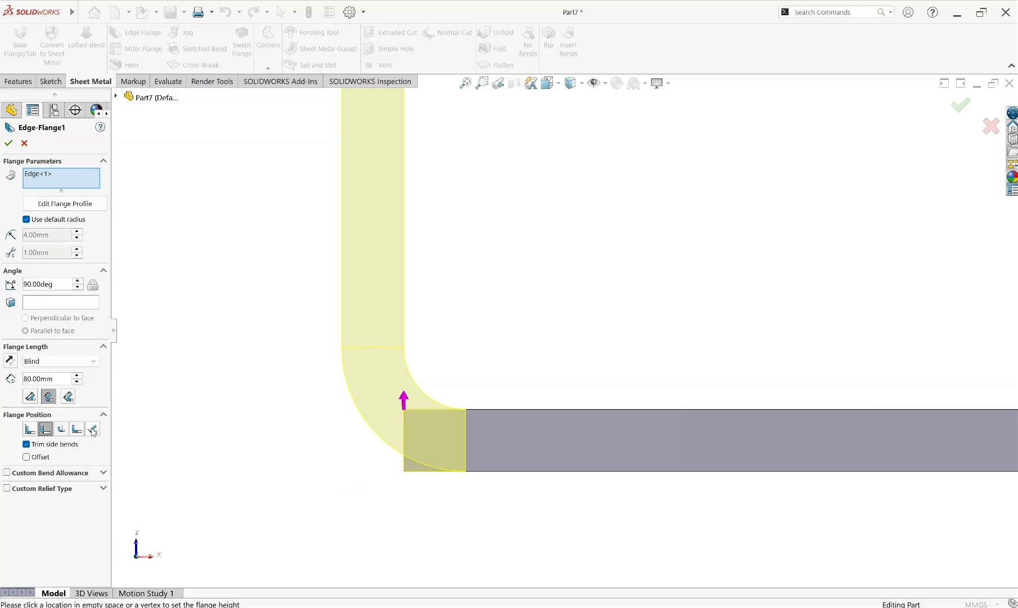
left_click(61, 429)
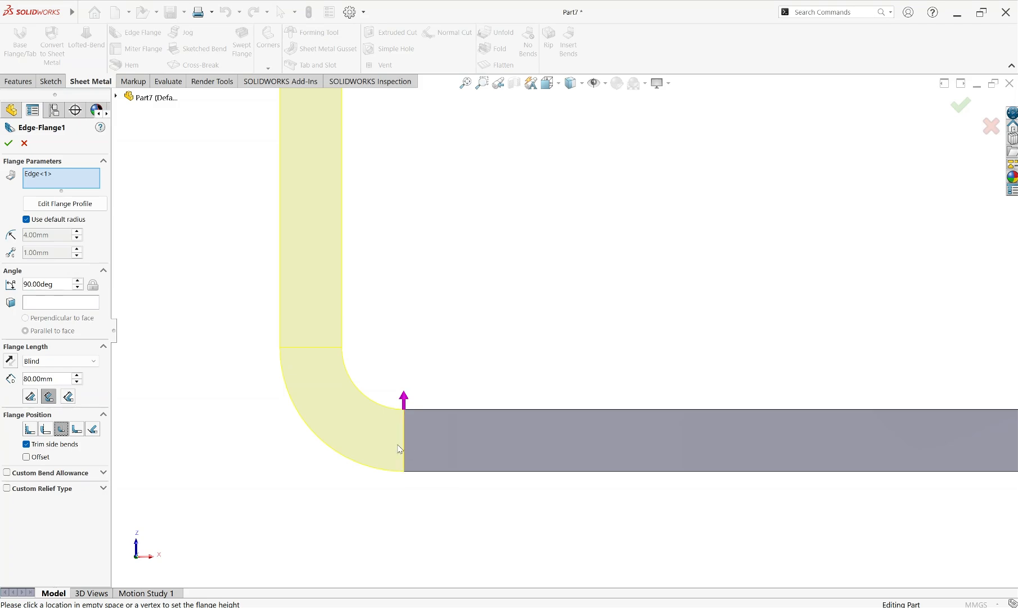
left_click(77, 429)
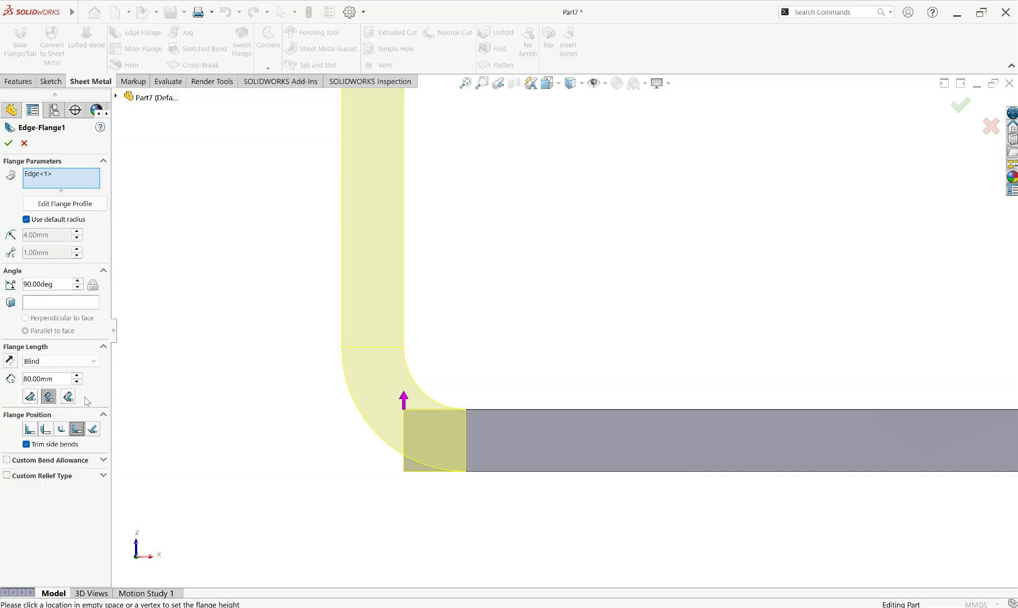
With Bend from Virtual Sharp active, alternate the length reference between Outer and Inner Virtual Sharp, ending on Inner Virtual Sharp
left_click(30, 396)
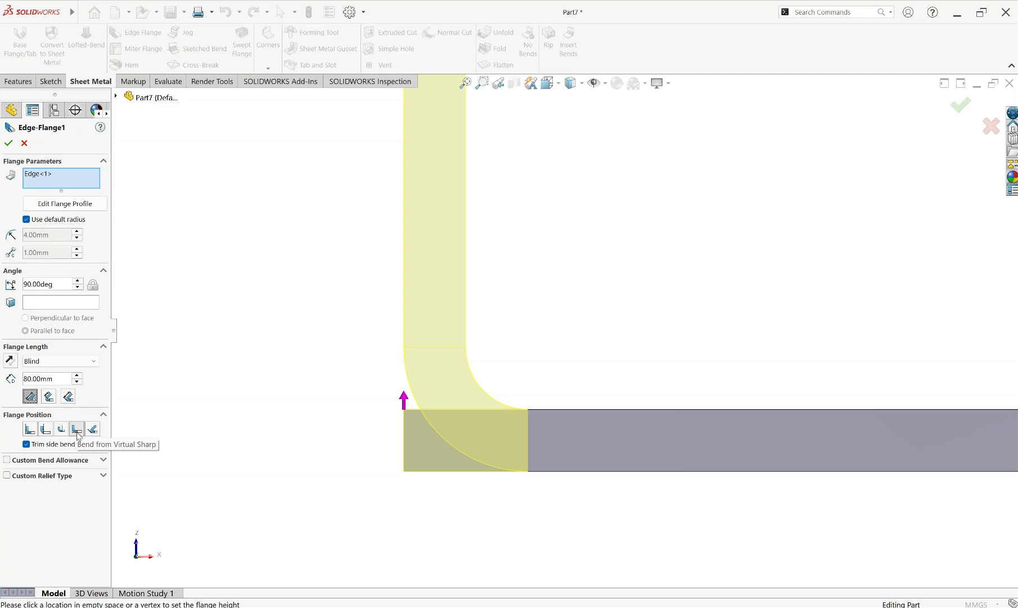
left_click(49, 397)
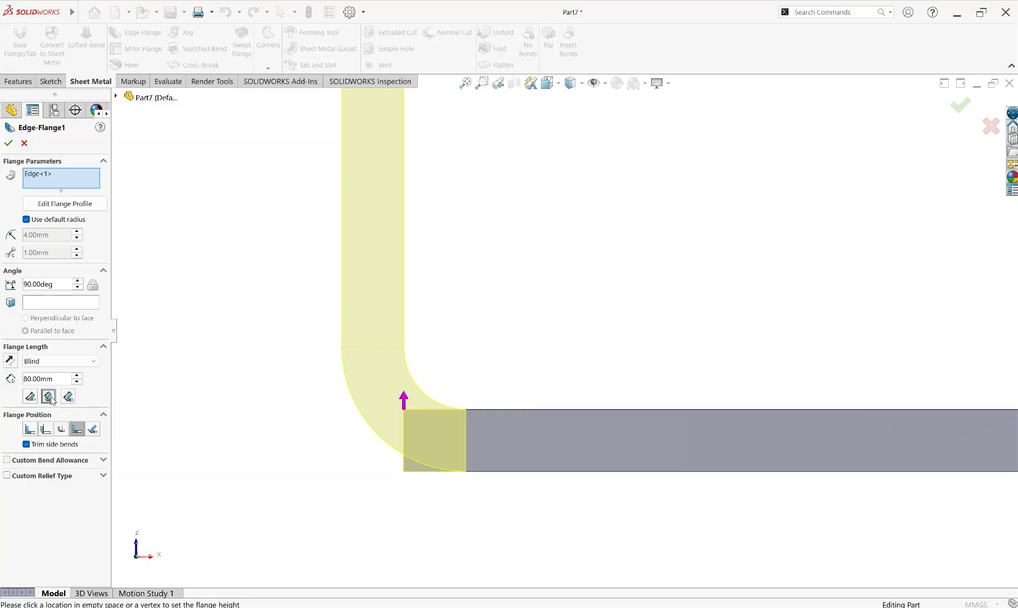
left_click(77, 429)
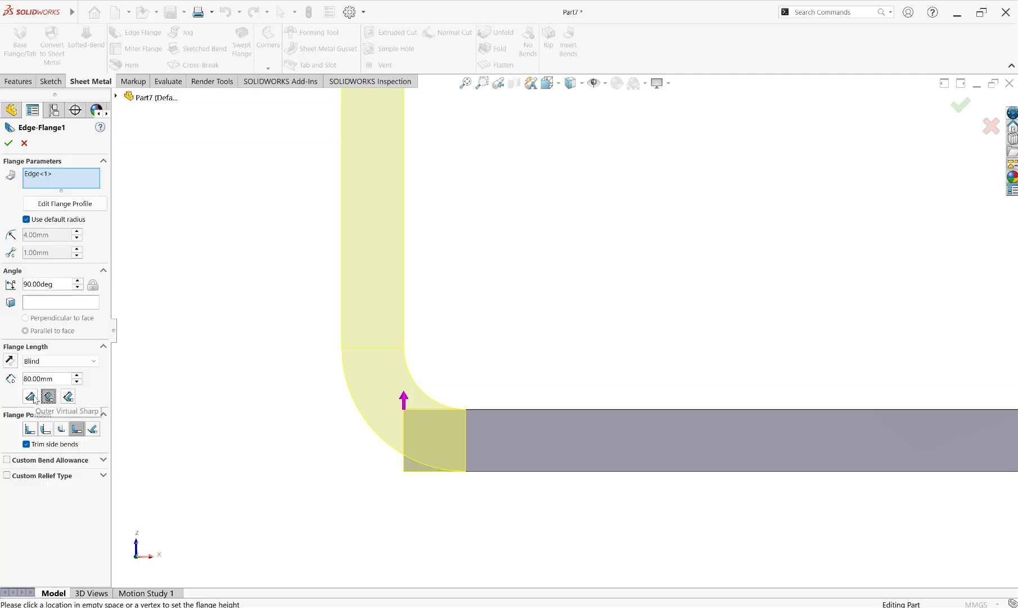
left_click(31, 396)
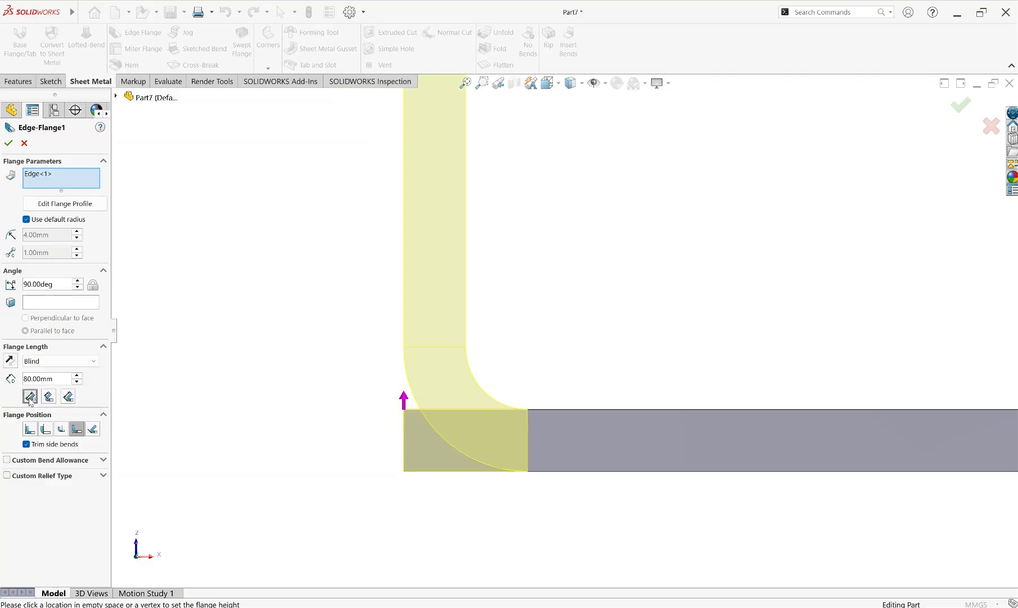
left_click(48, 397)
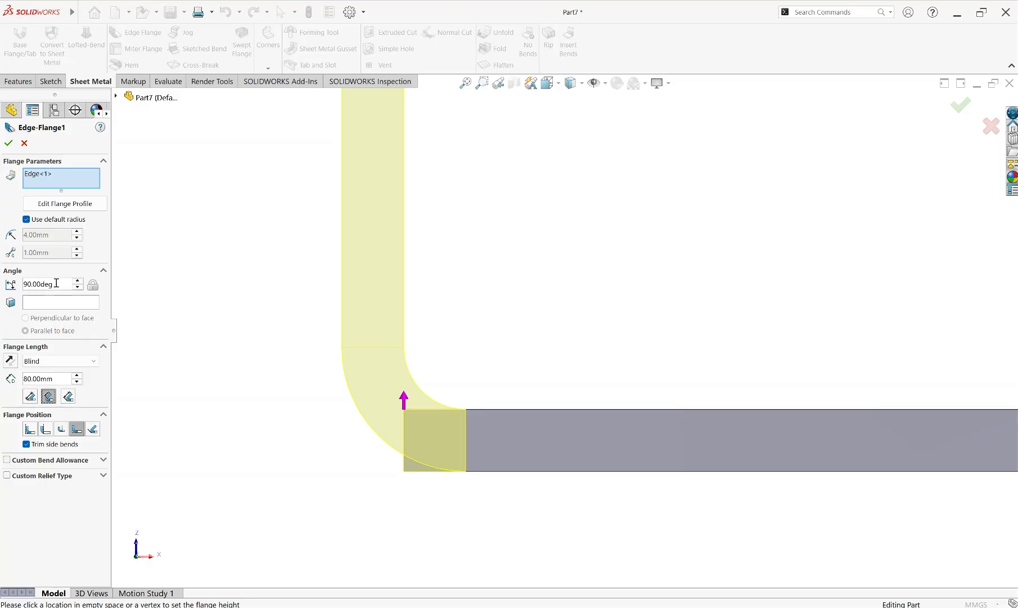
Set the flange position to Tangent to Bend and try a flange angle of 45 degrees
left_click(92, 429)
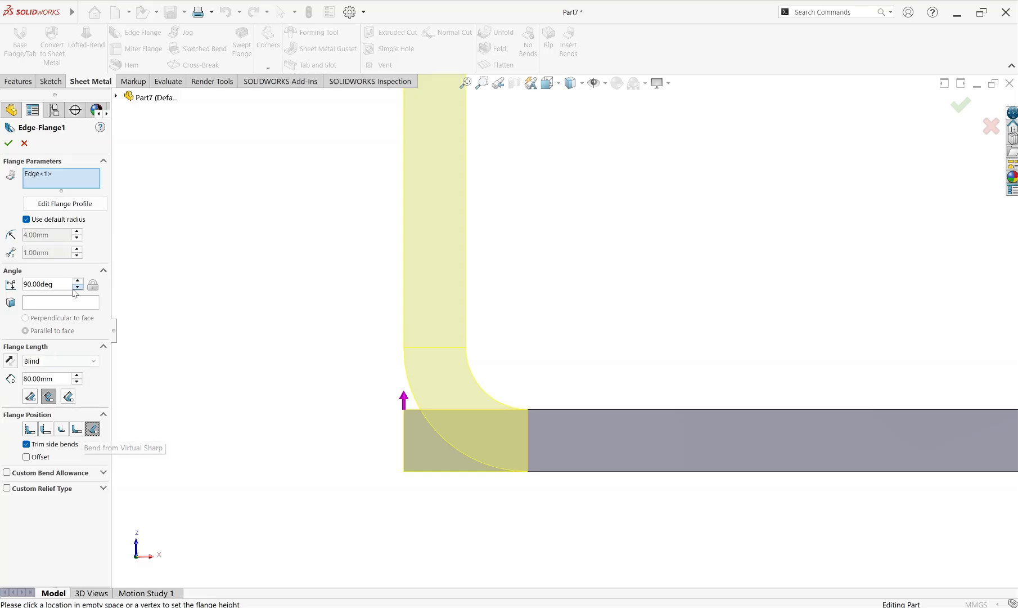
left_click_drag(62, 284, 11, 286)
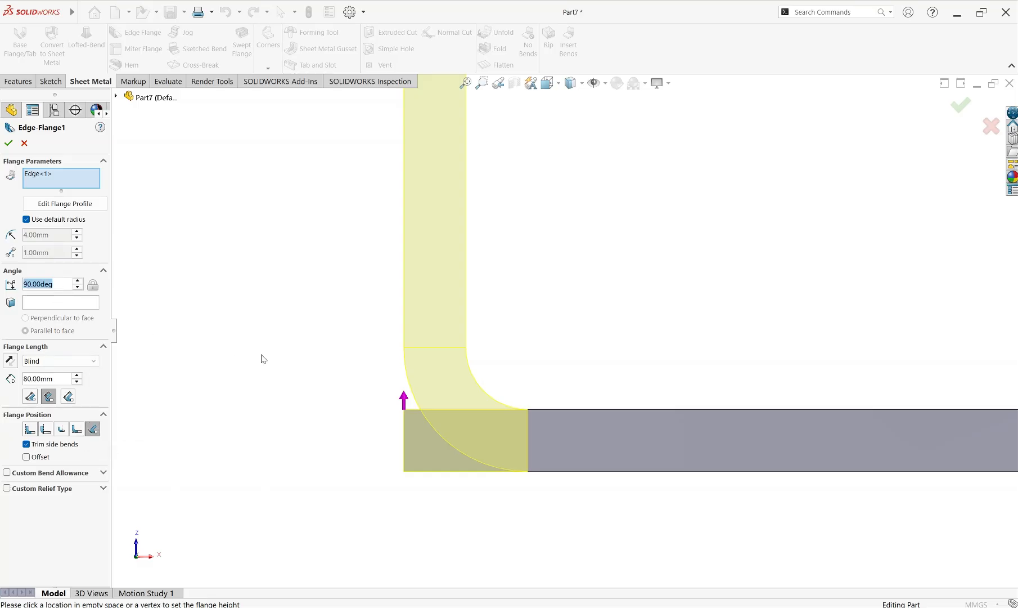
type("45")
key("Return")
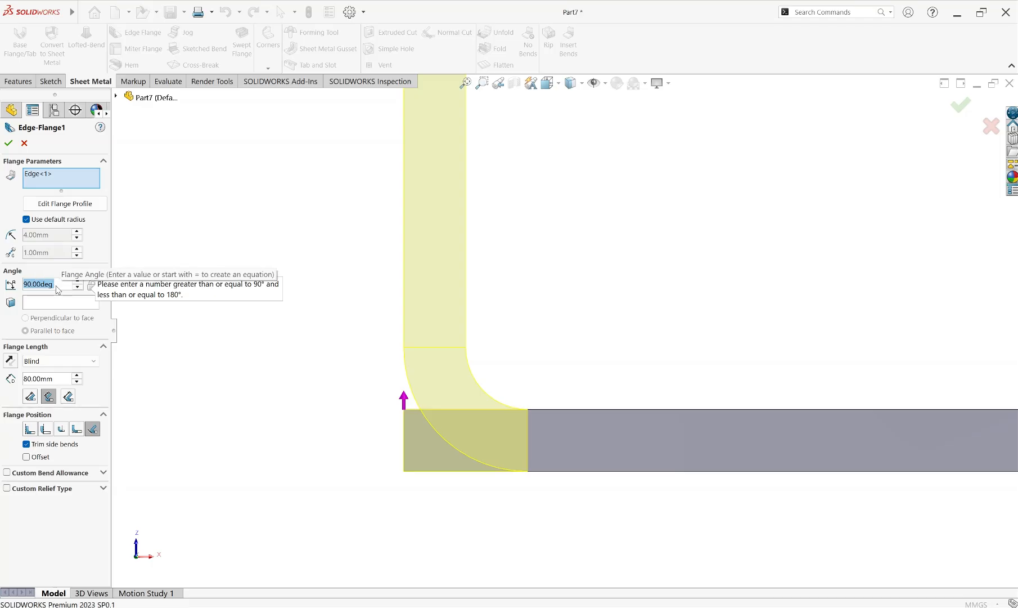
Set the flange angle to 95 degrees, keeping the flange position at Tangent to Bend
type("95")
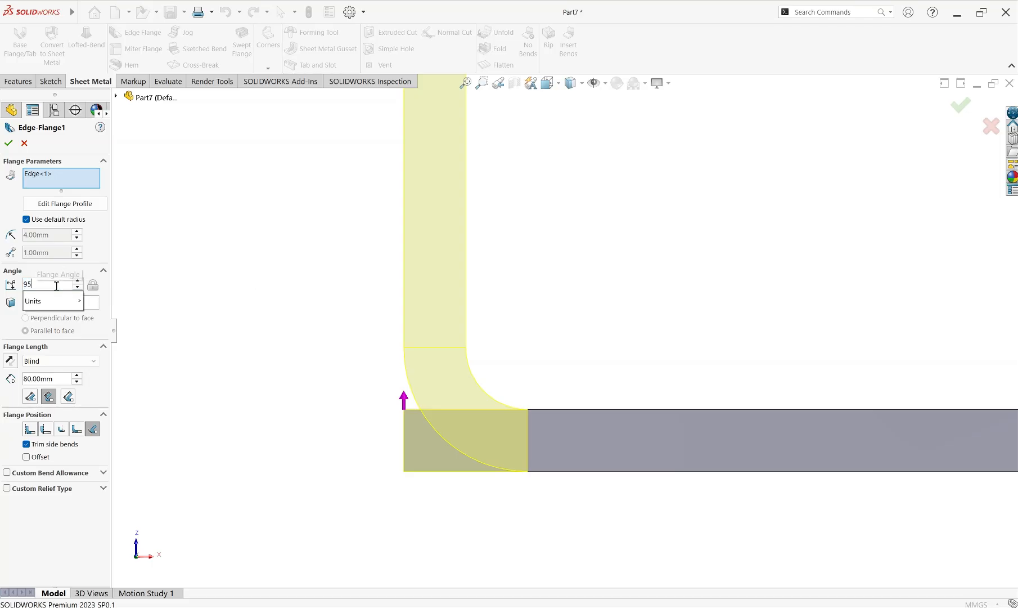
key("Return")
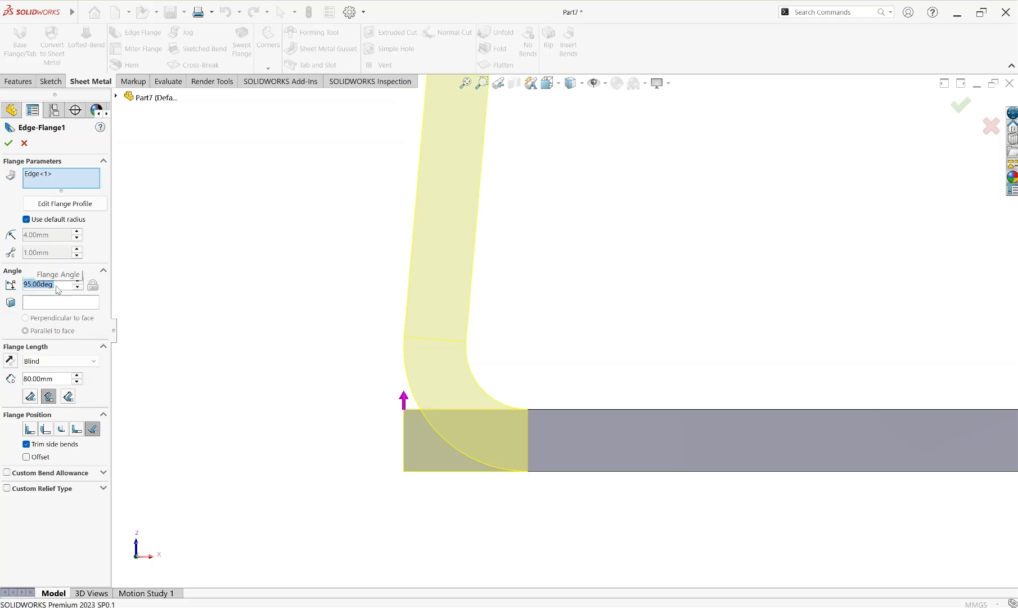
left_click(93, 429)
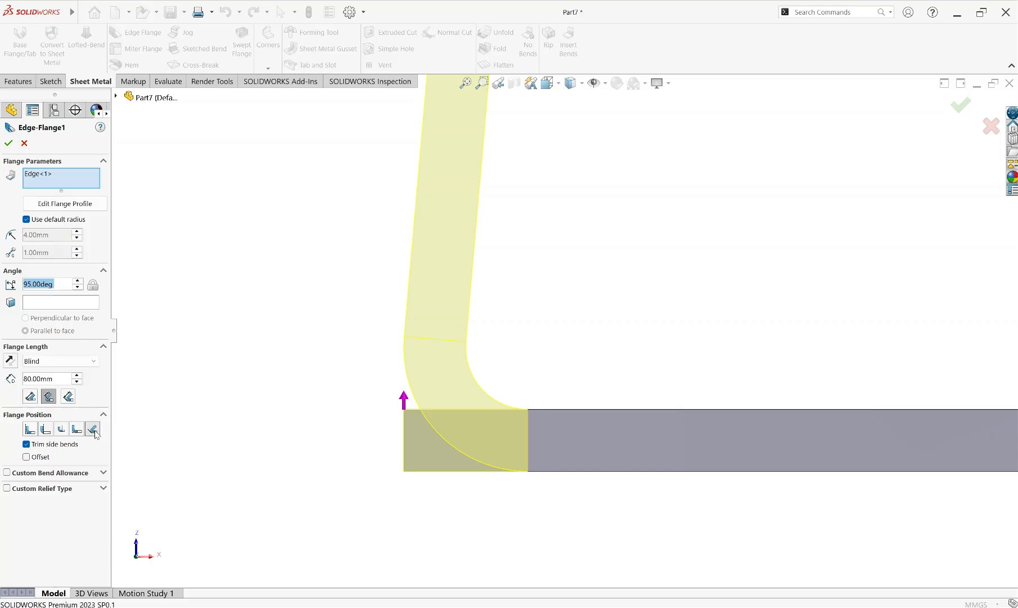
Try a flange angle of 60 degrees
type("85")
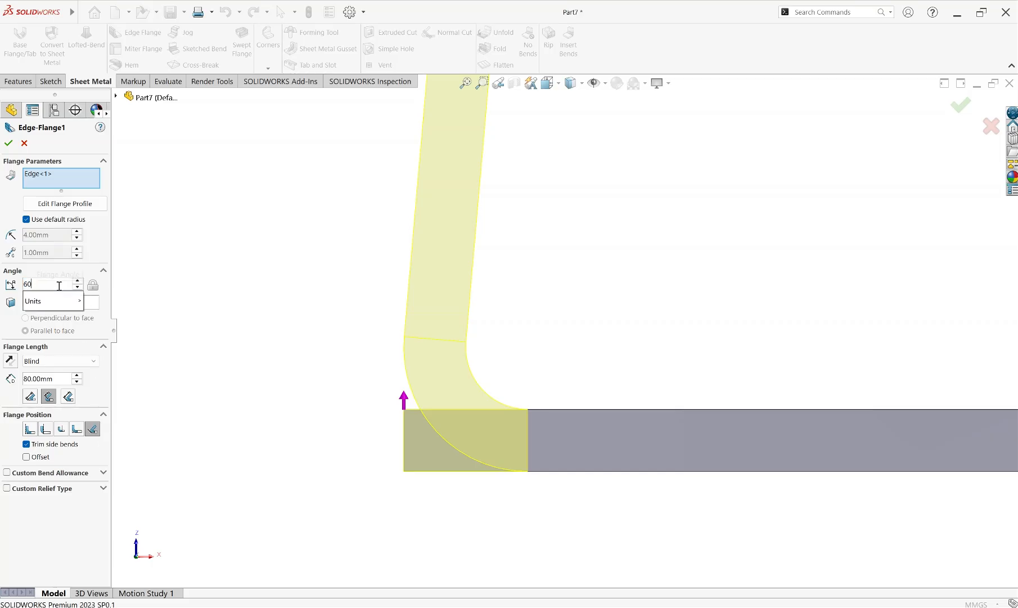
key("Return")
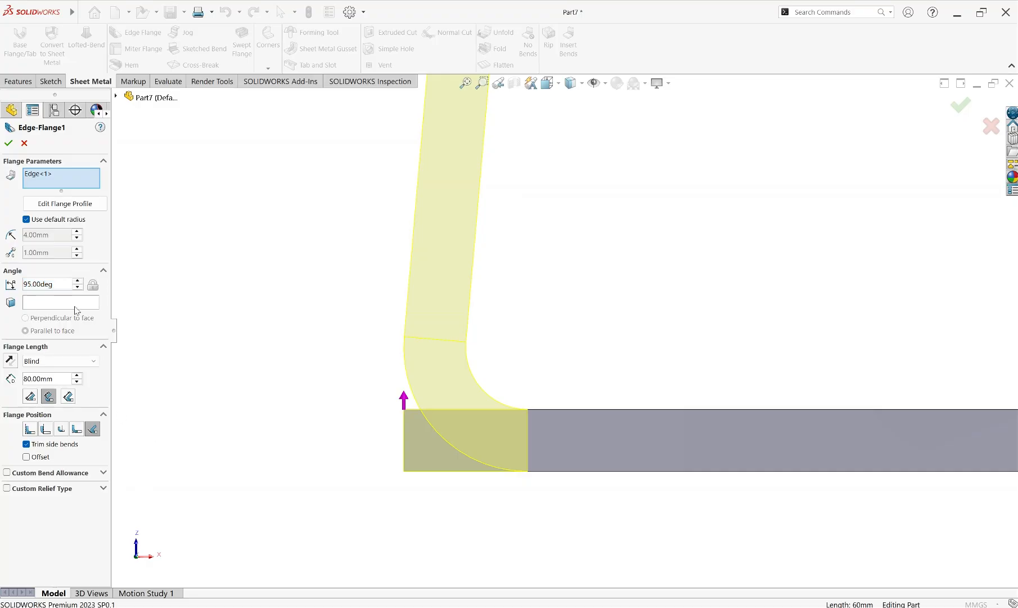
Set the flange position to Material Inside and try a flange angle of 60 degrees
double_click(53, 286)
left_click(24, 286)
left_click(30, 429)
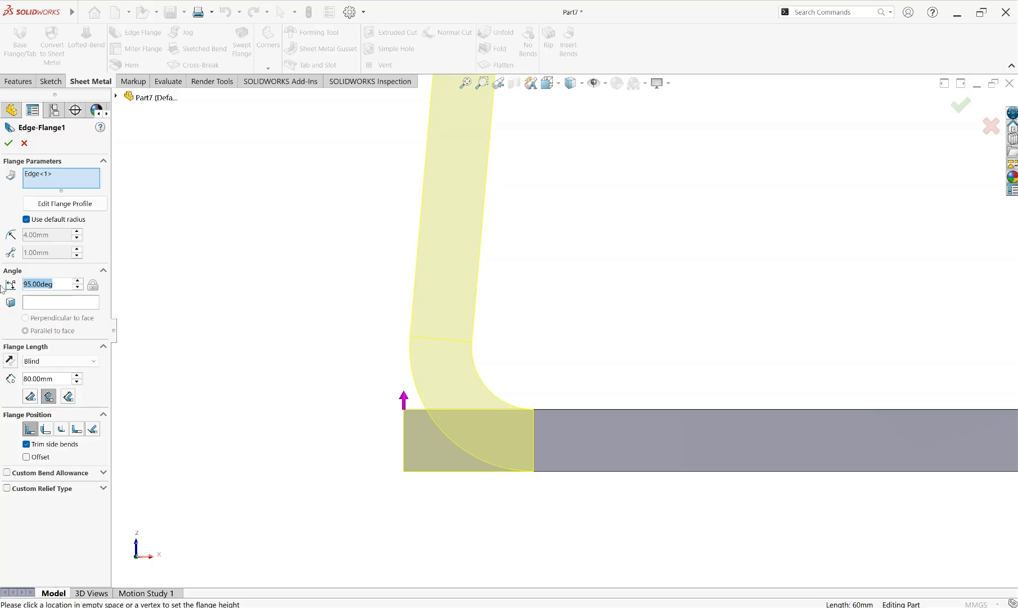
type("60")
key("Return")
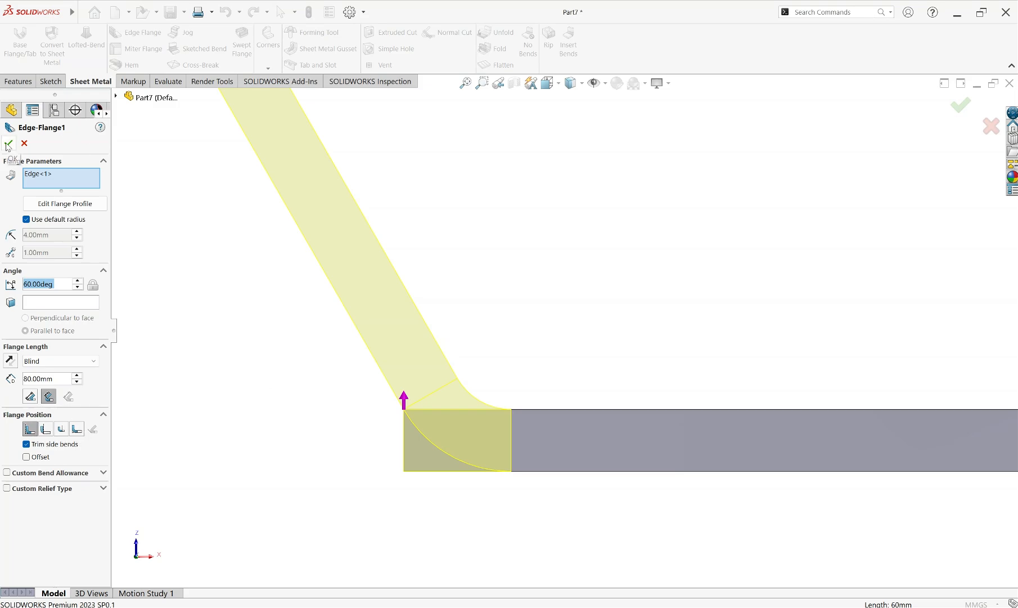
Set the flange angle to 90 degrees and accept the edge flange
type("90")
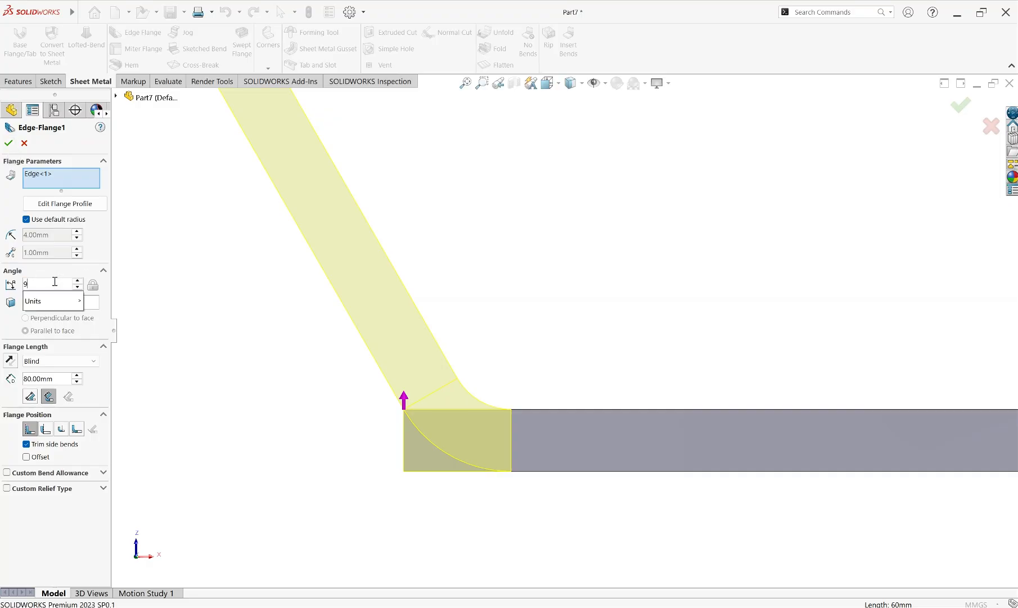
key("Return")
left_click(9, 143)
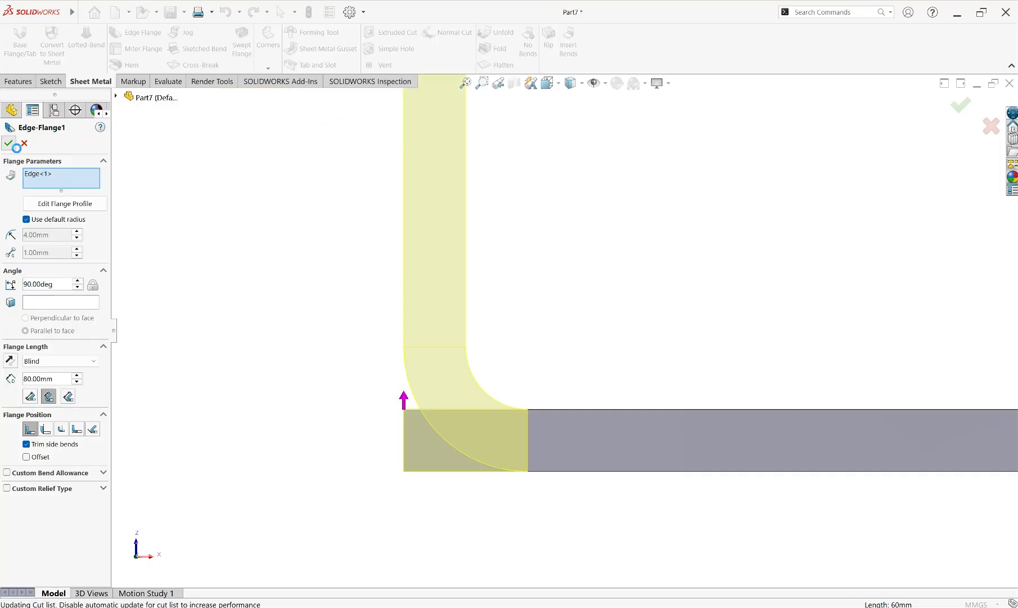
scroll(692, 337, "up", 5)
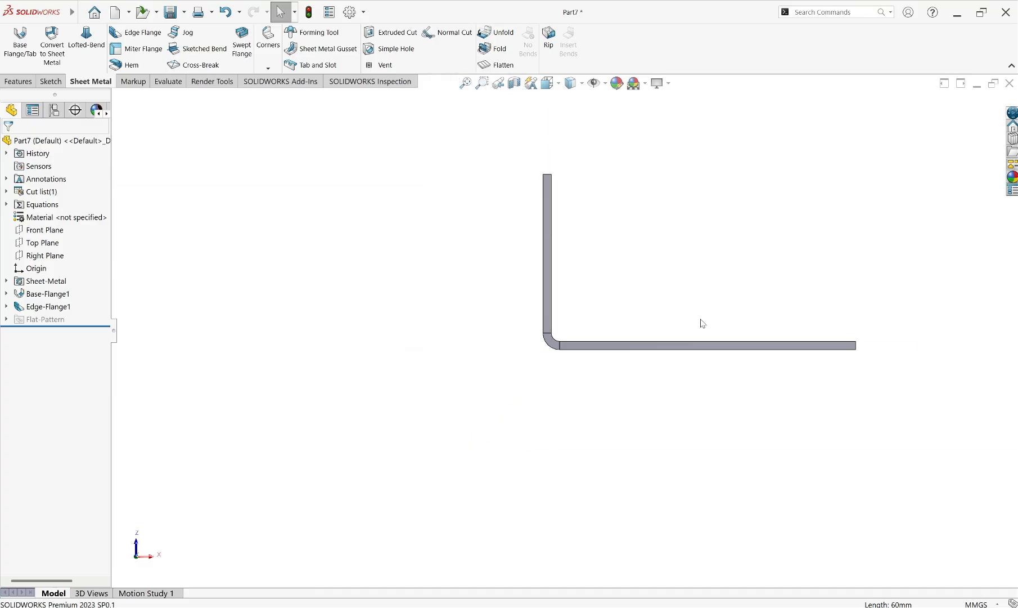
scroll(609, 310, "down", 2)
scroll(605, 313, "up", 2)
scroll(616, 295, "down", 2)
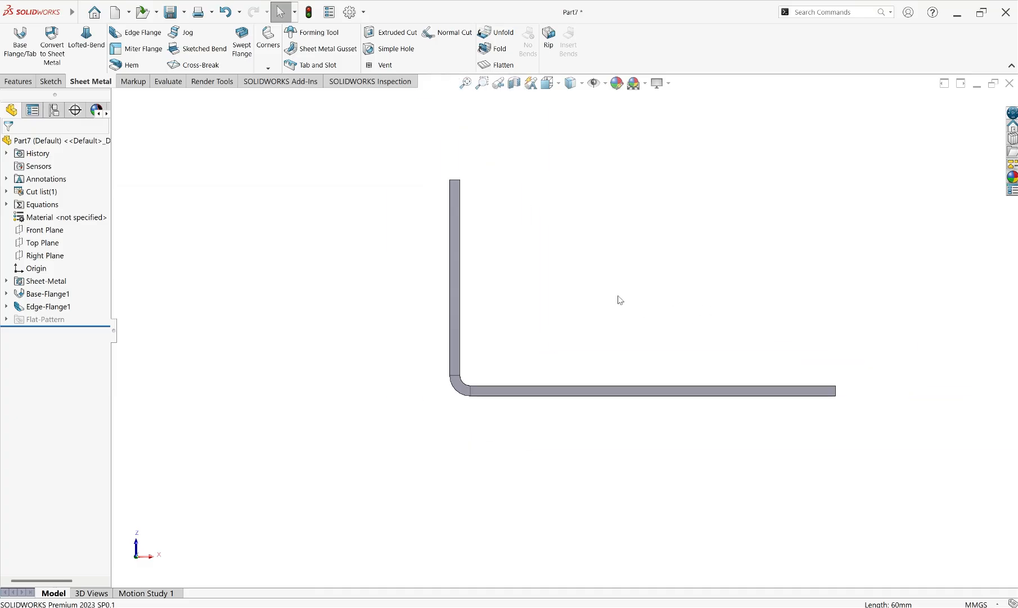
scroll(629, 309, "up", 2)
Edit the edge flange, enabling Custom Bend Allowance with the K-Factor option and Custom Relief Type
left_click(46, 308)
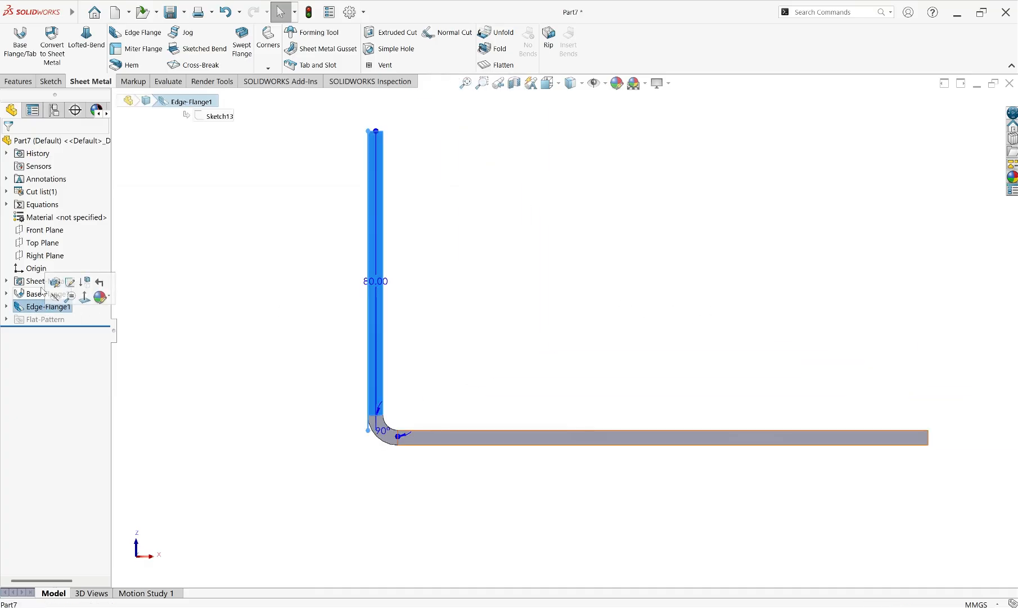
left_click(61, 282)
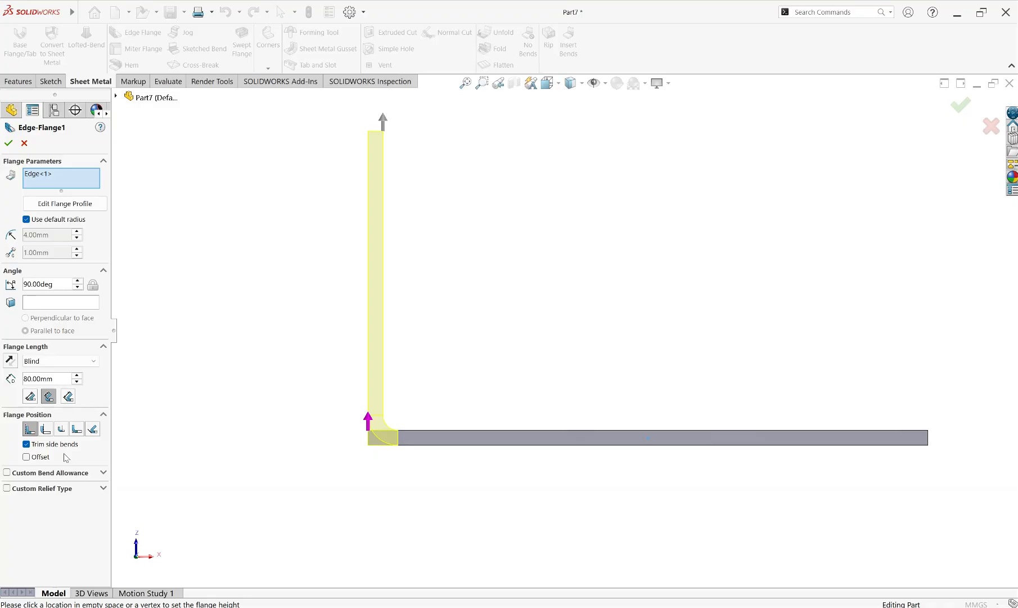
left_click(39, 474)
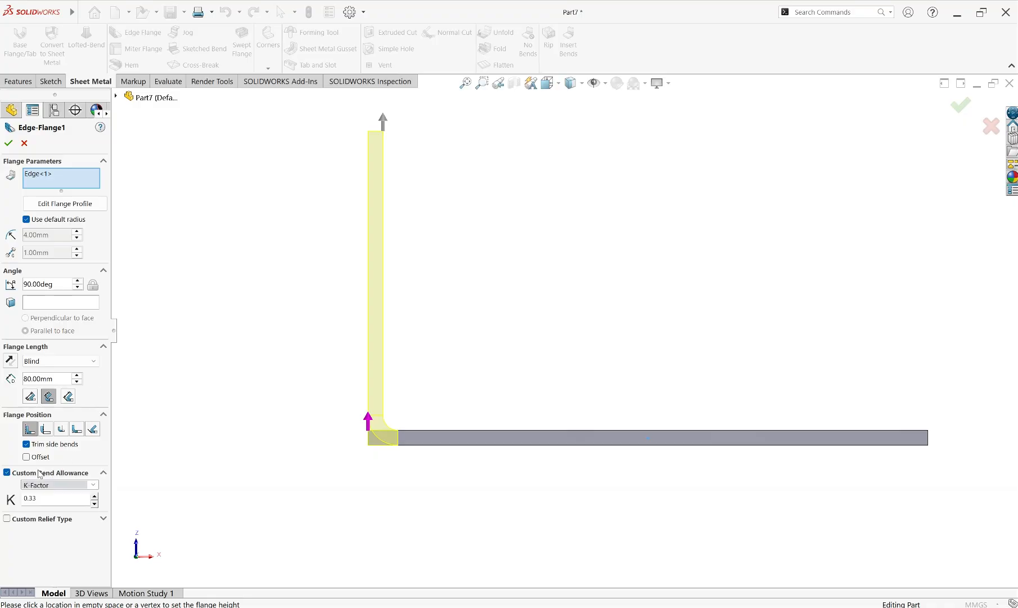
left_click(42, 519)
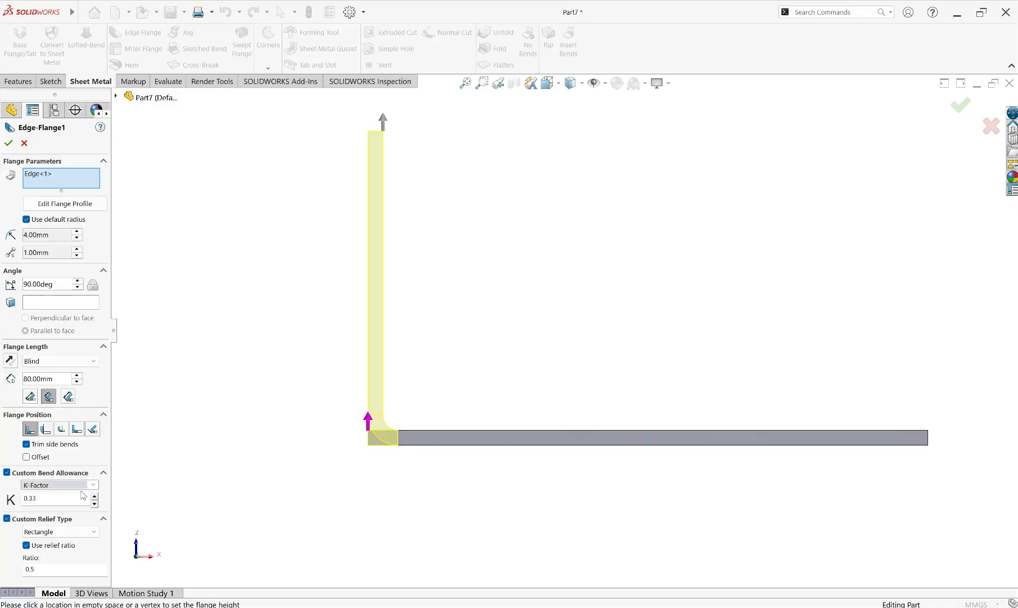
left_click(94, 485)
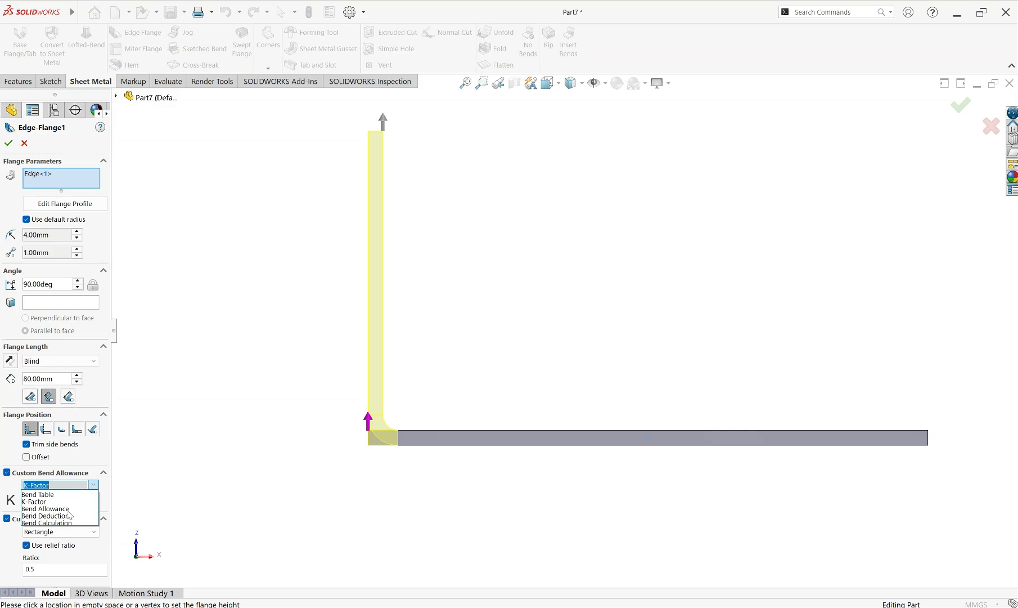
left_click(93, 485)
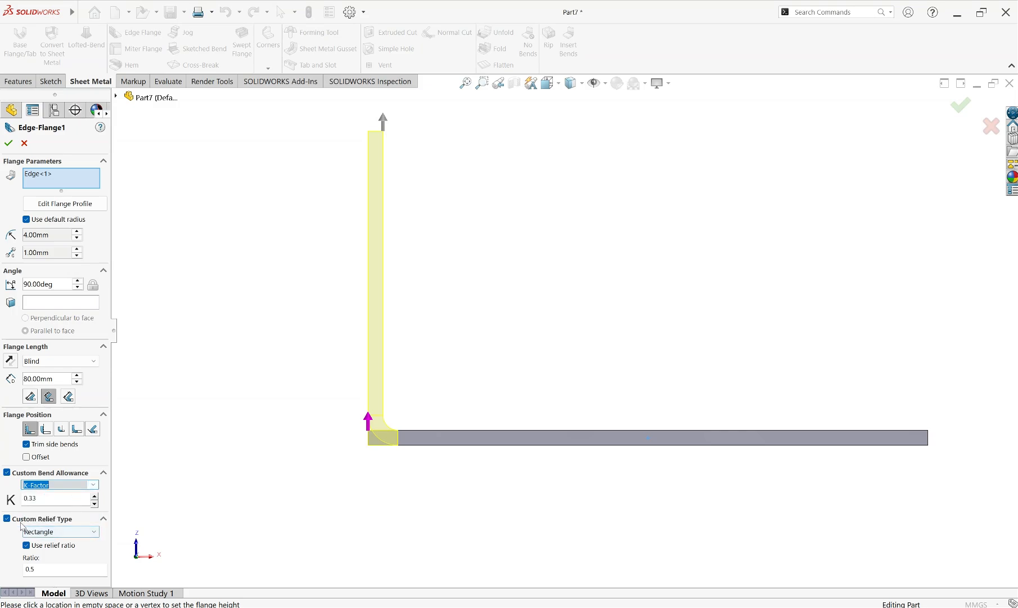
Set the edge flange's custom relief type to Obround
left_click(92, 533)
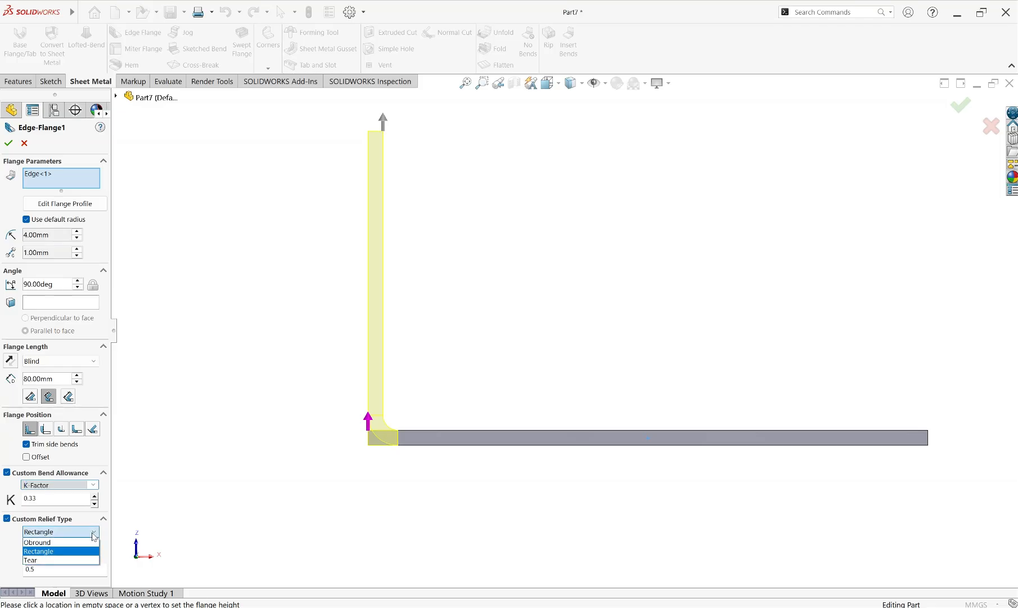
left_click(43, 542)
left_click(61, 532)
left_click(54, 541)
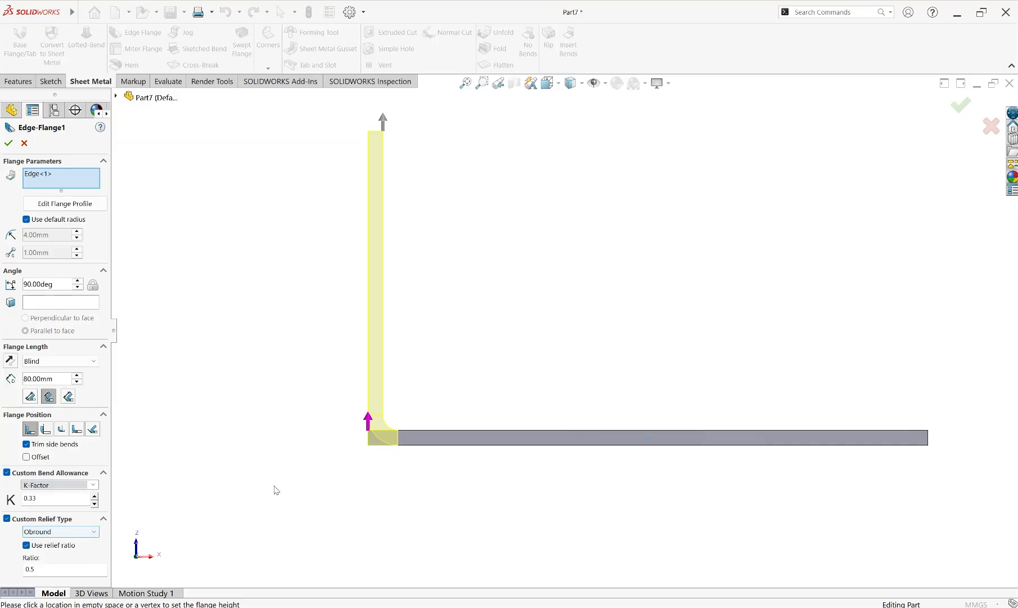
Enable a 10 mm Blind offset for the flange position, accept the edge flange and inspect it from the front
middle_click_drag(414, 485, 425, 525)
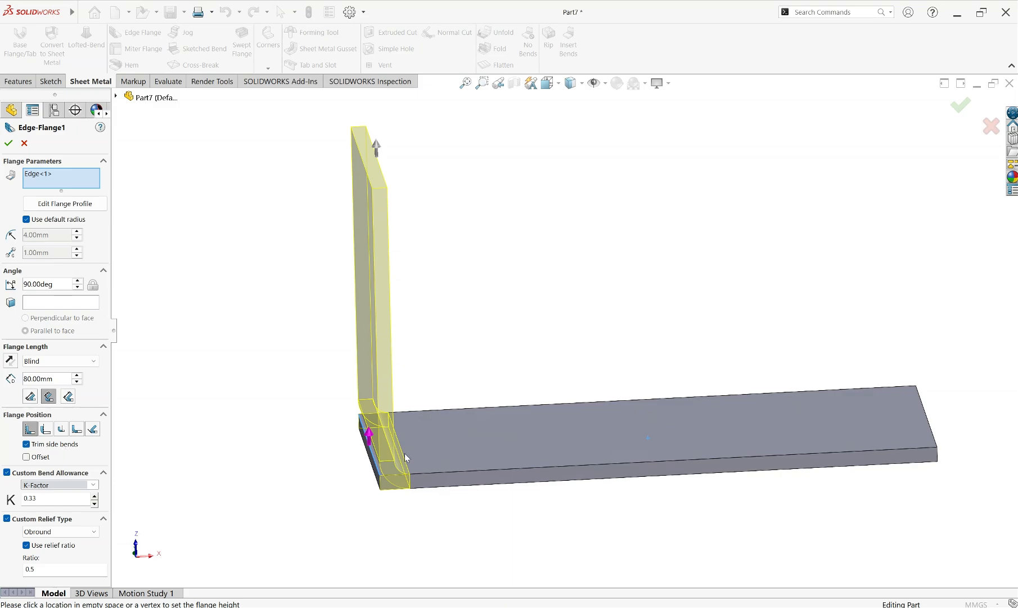
middle_click_drag(405, 457, 428, 434)
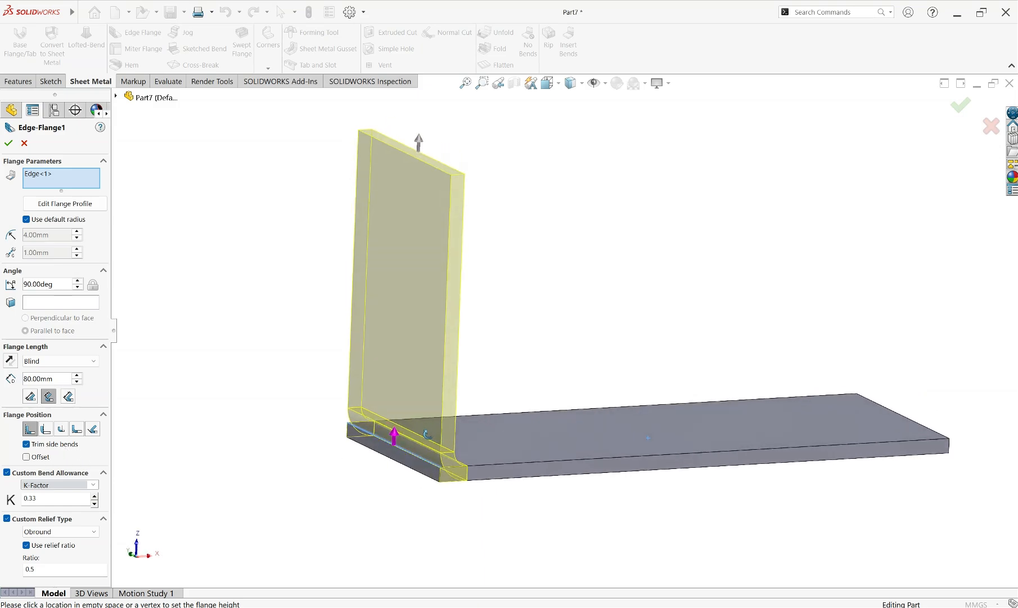
left_click(25, 457)
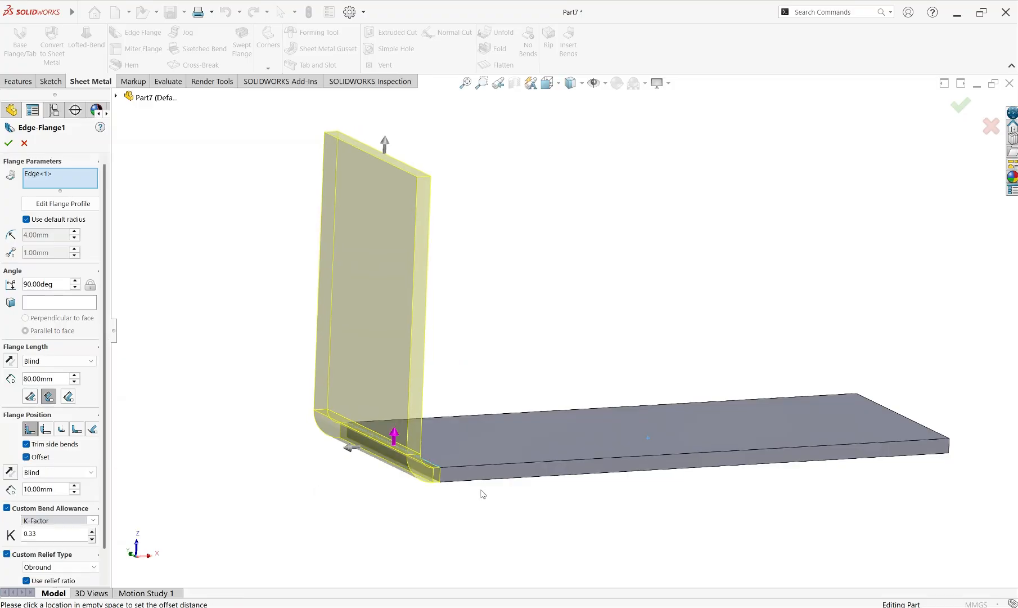
left_click(8, 143)
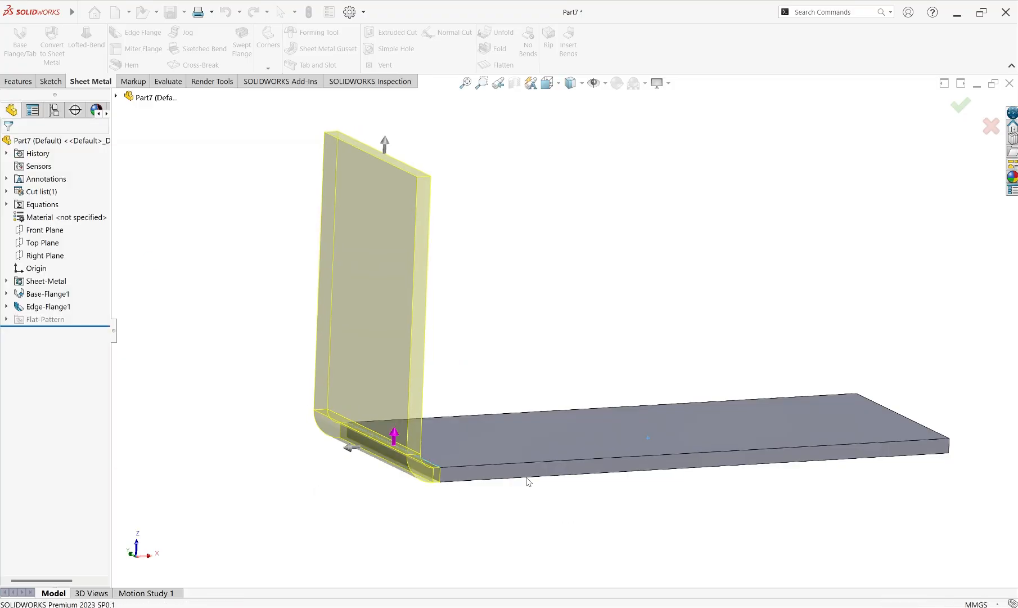
left_click(509, 467)
left_click(592, 446)
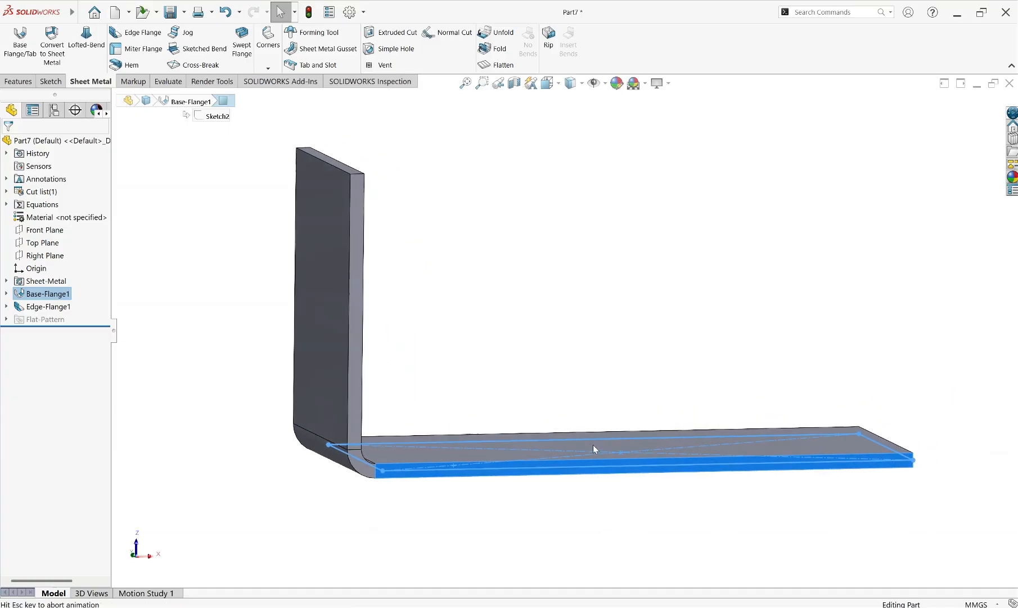
left_click(447, 319)
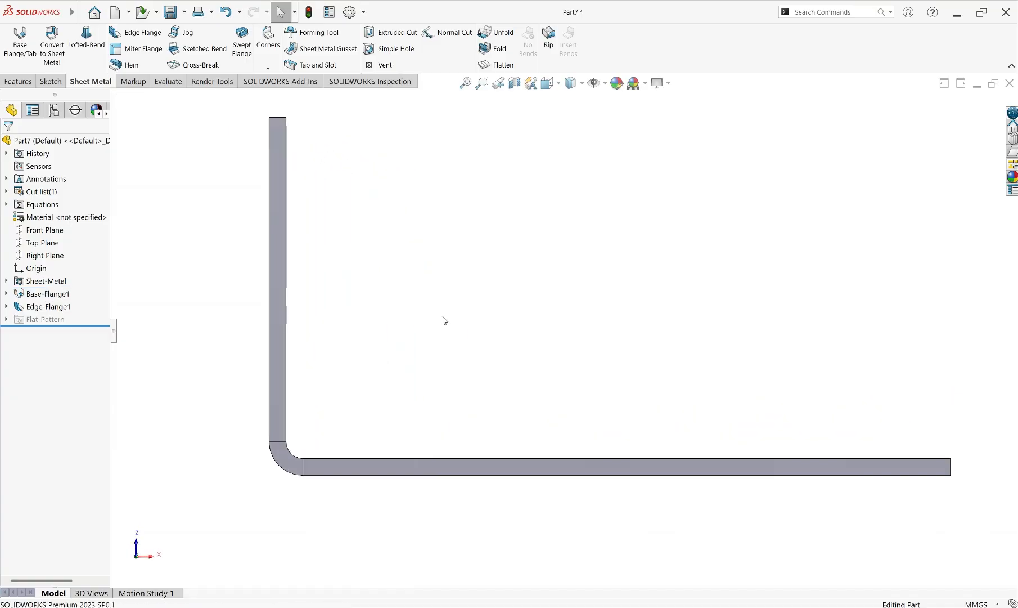
Reopen the edge flange for editing, turn off Trim side bends and keep the offset end condition at Blind
left_click(34, 306)
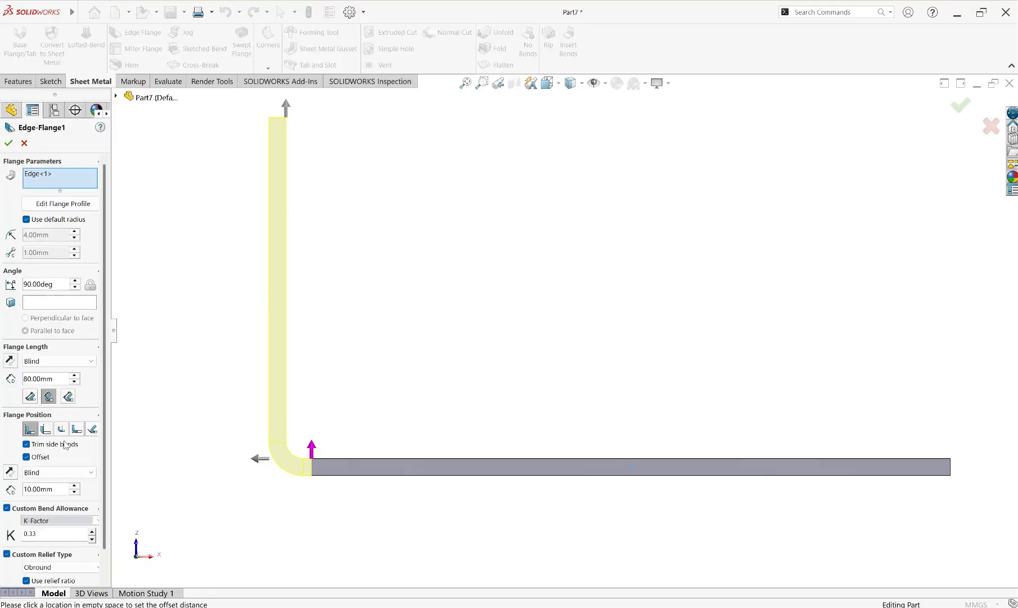
left_click(56, 489)
left_click(27, 444)
left_click(56, 473)
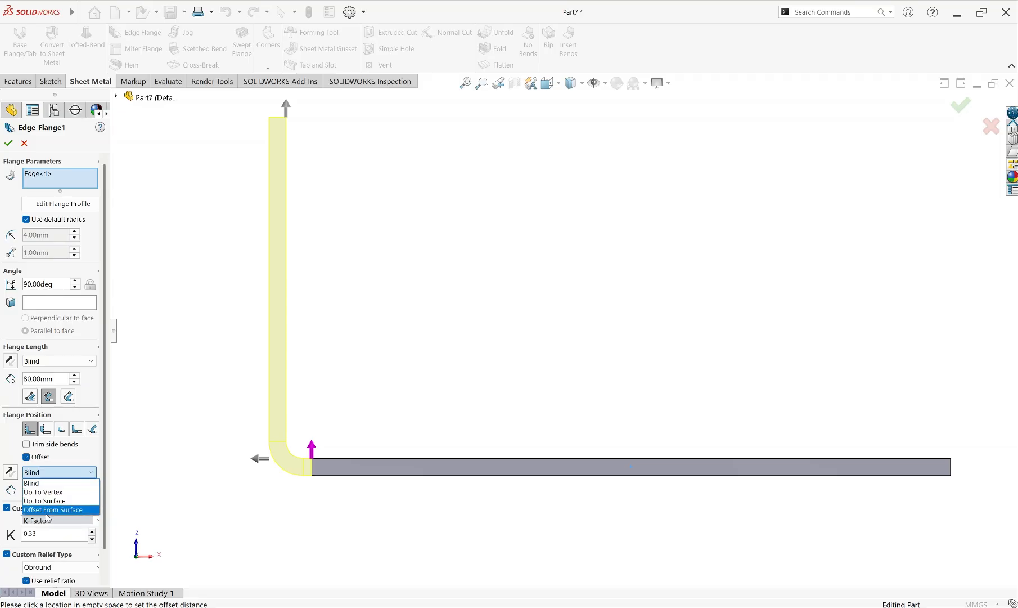
left_click(46, 471)
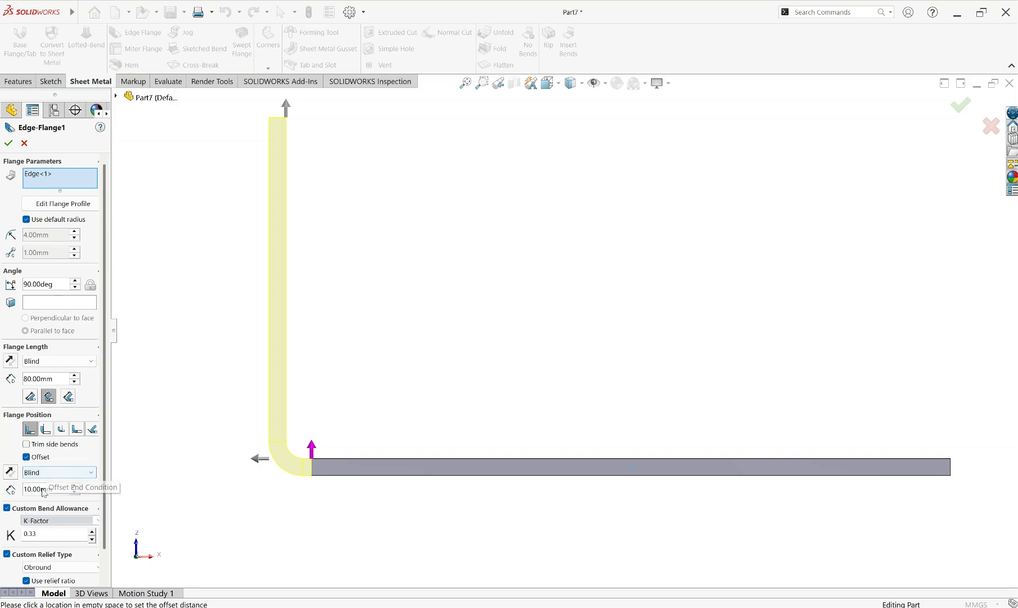
Try a flange offset distance of 30 mm and return it to 10 mm
left_click(75, 486)
left_click(74, 486)
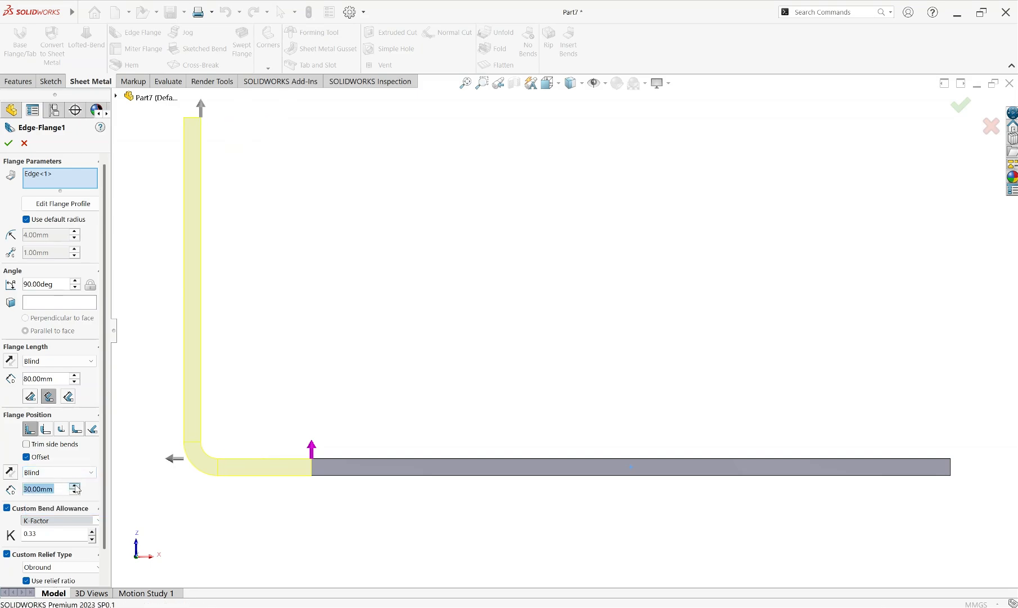
left_click(75, 490)
left_click(75, 490)
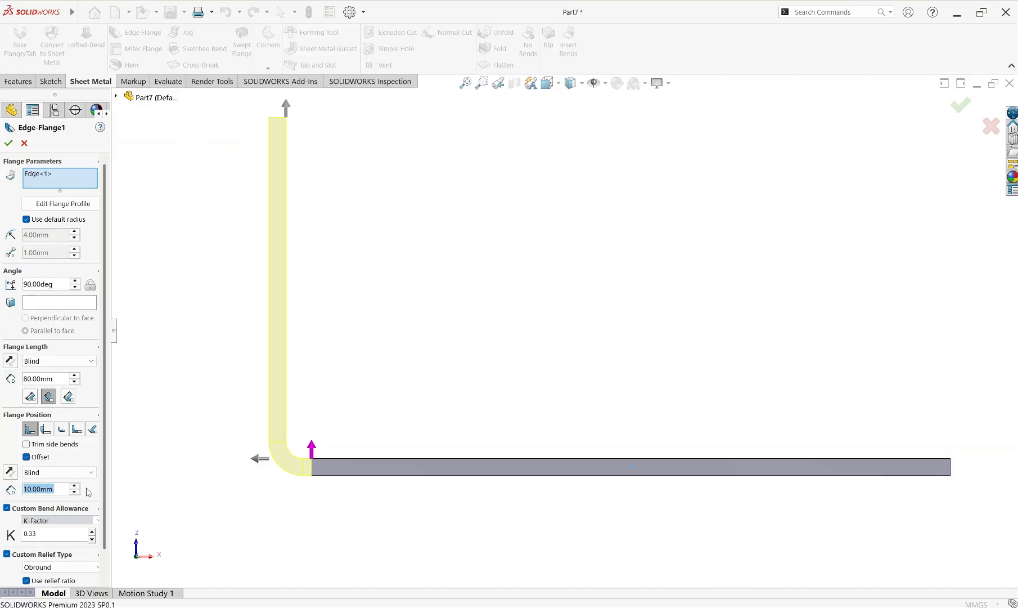
Set the flange offset distance to 30 mm with the part viewed at an angle
mouse_move(316, 485)
middle_mouse_down()
mouse_move(304, 499)
mouse_move(305, 488)
middle_mouse_up()
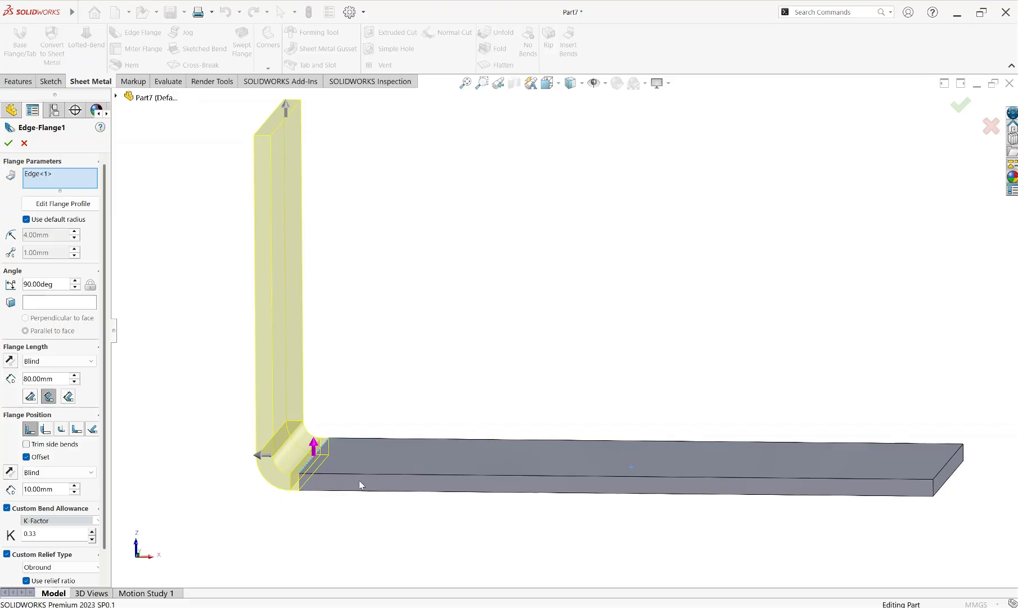
left_click(74, 485)
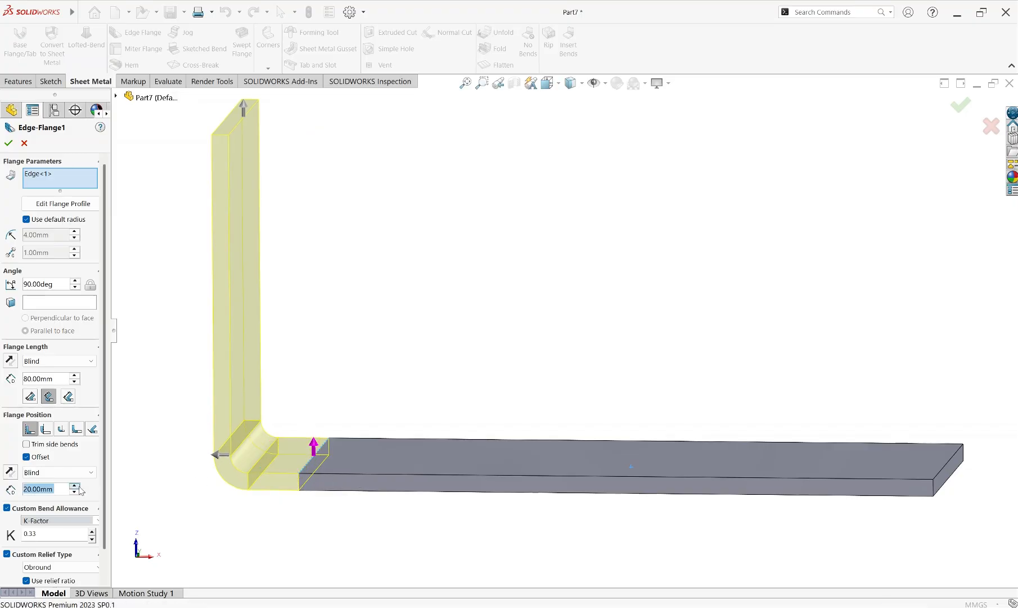
left_click(74, 485)
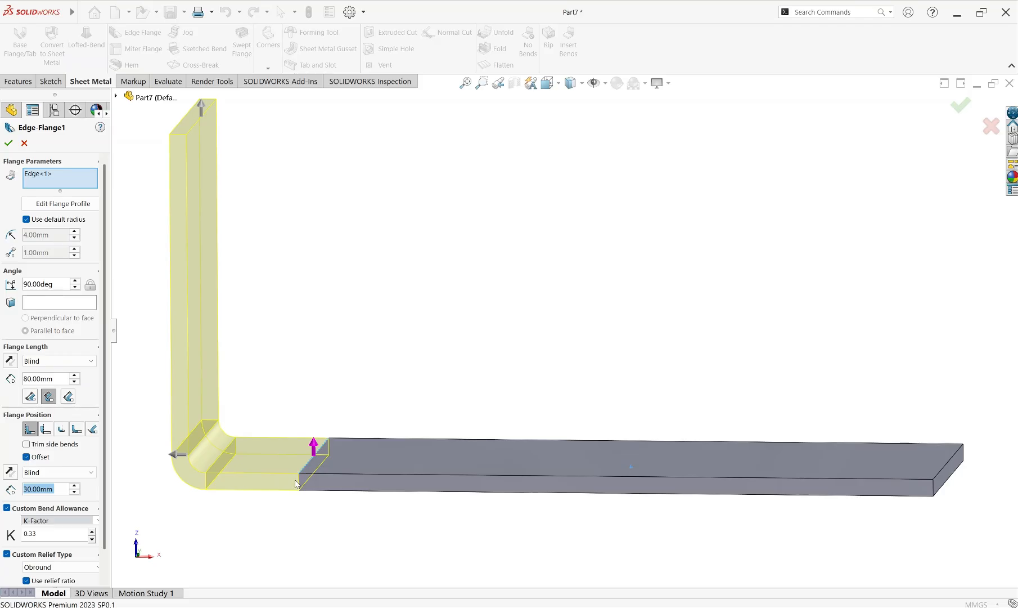
middle_click_drag(308, 486, 318, 486)
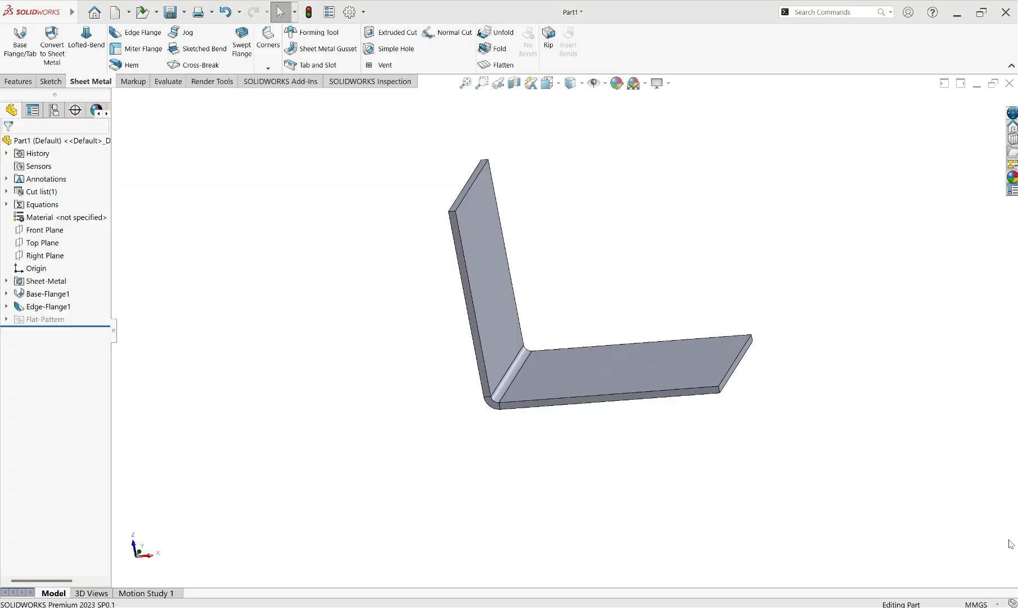
Add 70 mm Blind edge flanges along both long edges of the horizontal plate with Trim side bends on
left_click(145, 33)
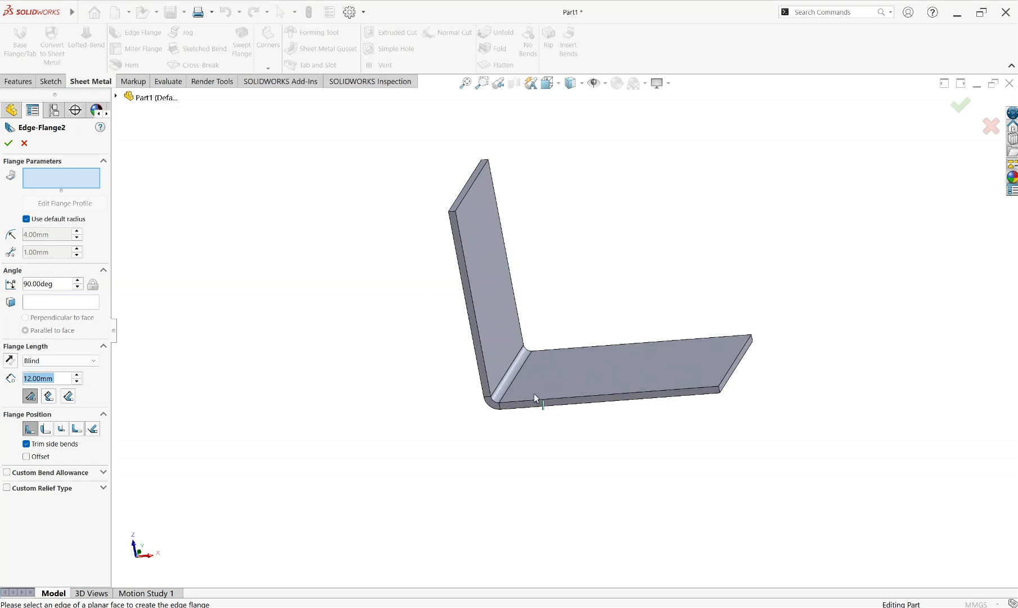
left_click(576, 402)
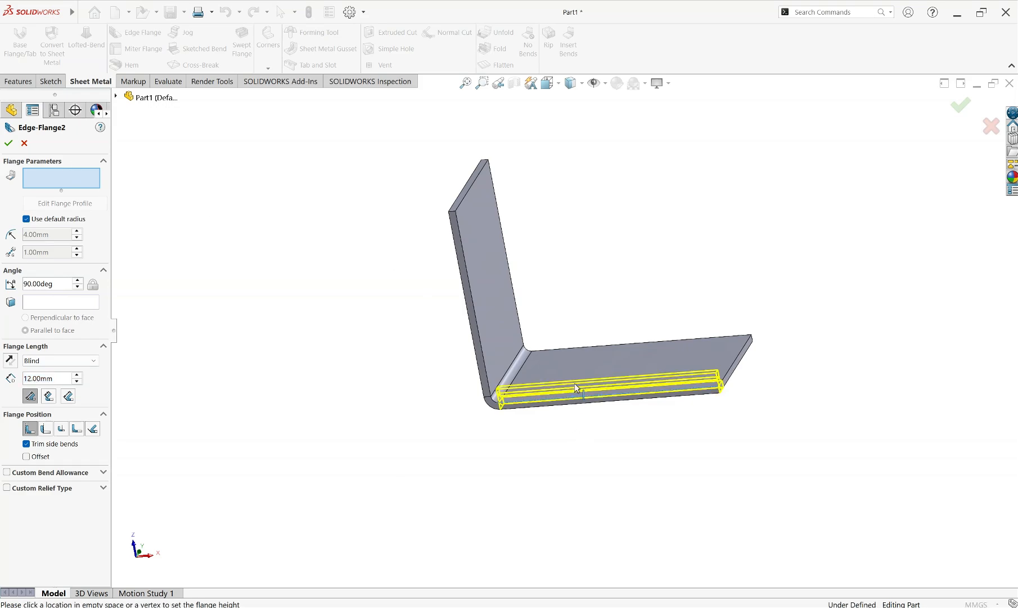
left_click(574, 283)
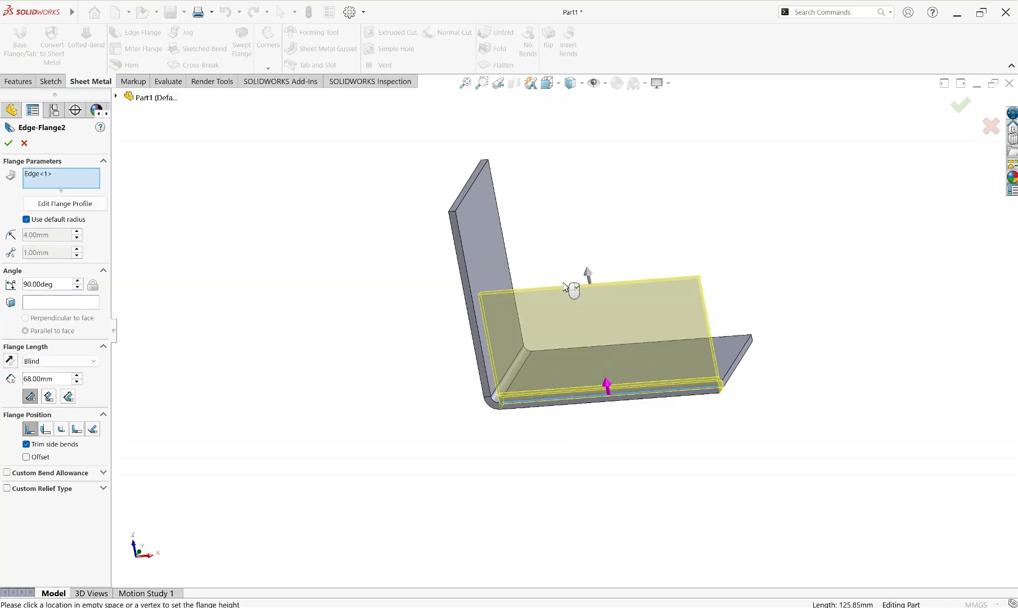
double_click(55, 378)
type("70")
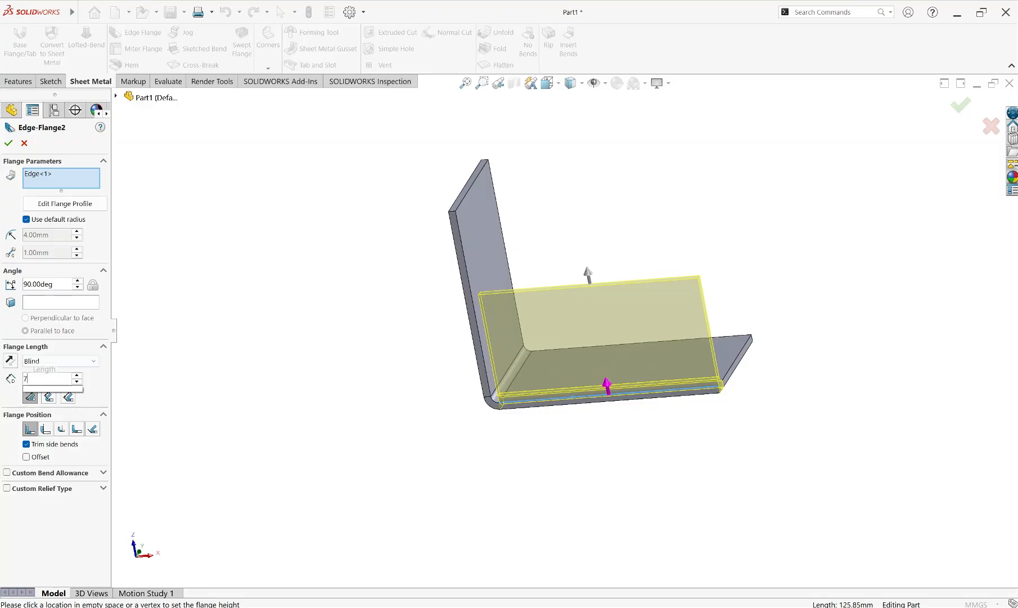
key("Return")
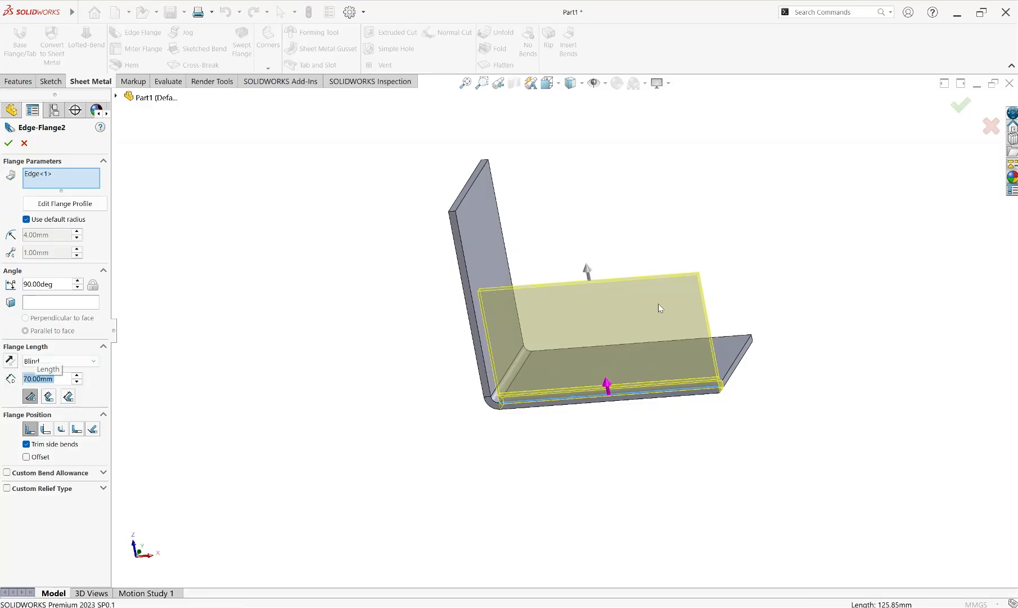
left_click(746, 338)
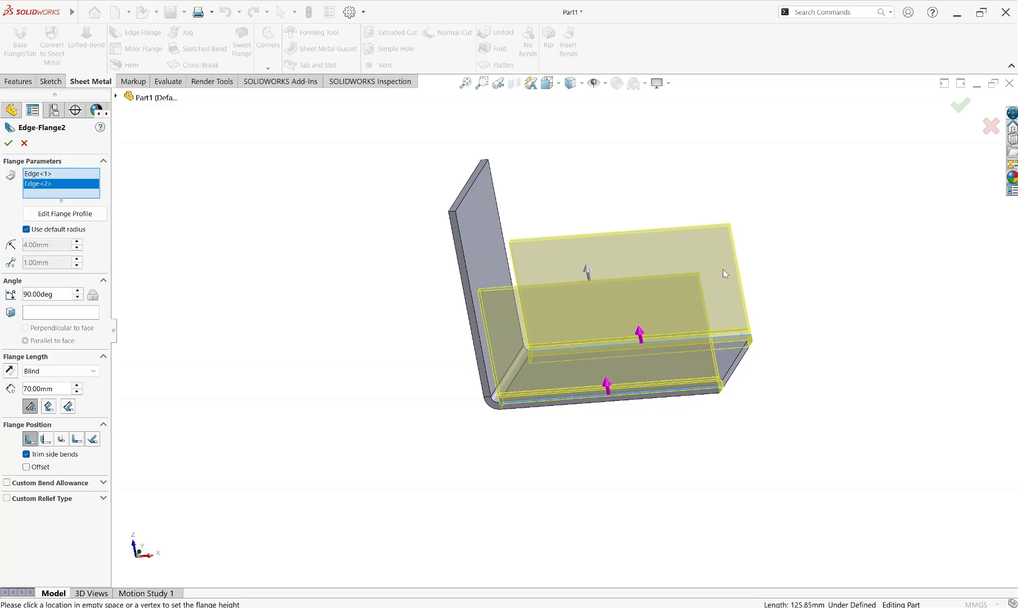
left_click(9, 143)
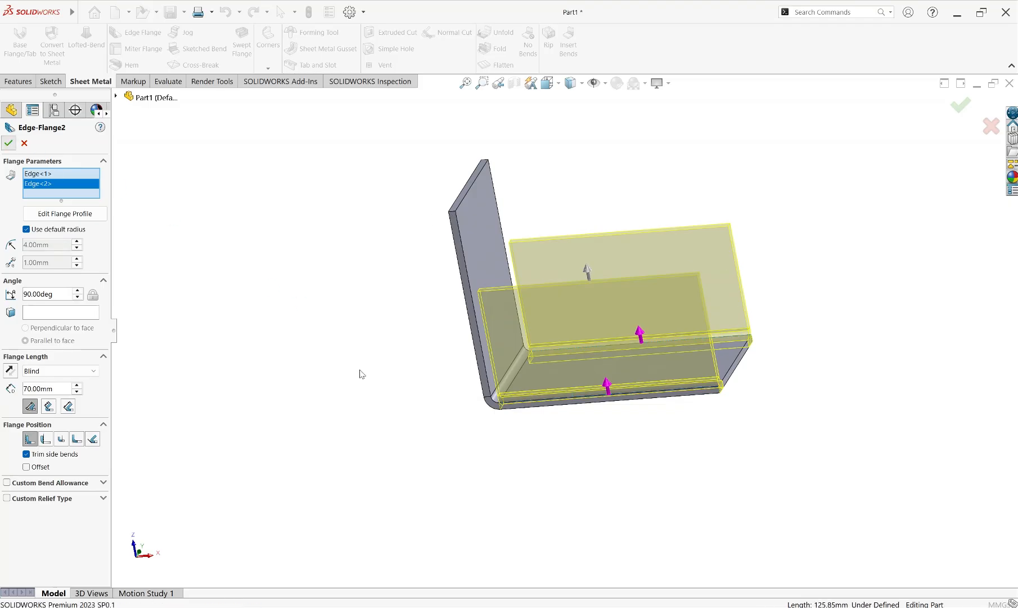
Turn off Trim side bends for the two-edge flange feature and inspect the corner beside the upright flange
middle_click_drag(497, 379, 541, 331)
scroll(514, 366, "down", 8)
scroll(542, 338, "up", 4)
scroll(562, 323, "up", 5)
scroll(536, 334, "down", 5)
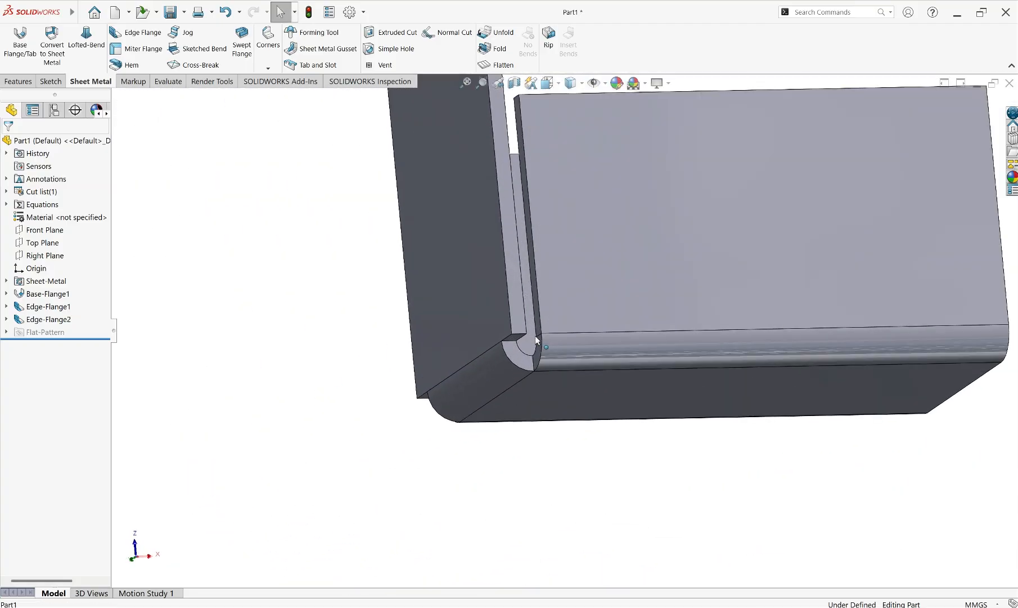
left_click(36, 322)
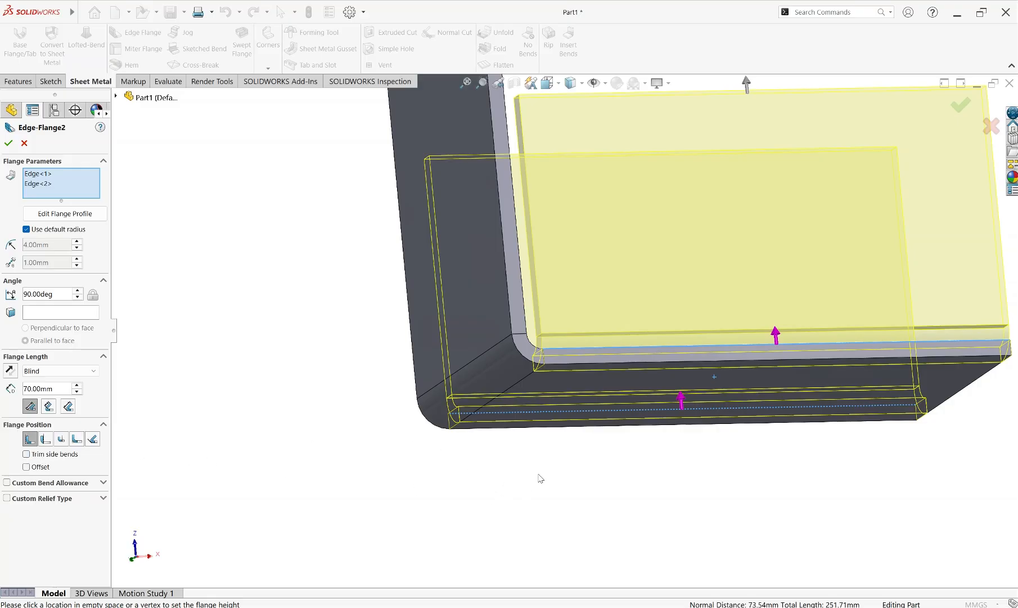
scroll(595, 440, "up", 3)
left_click(8, 144)
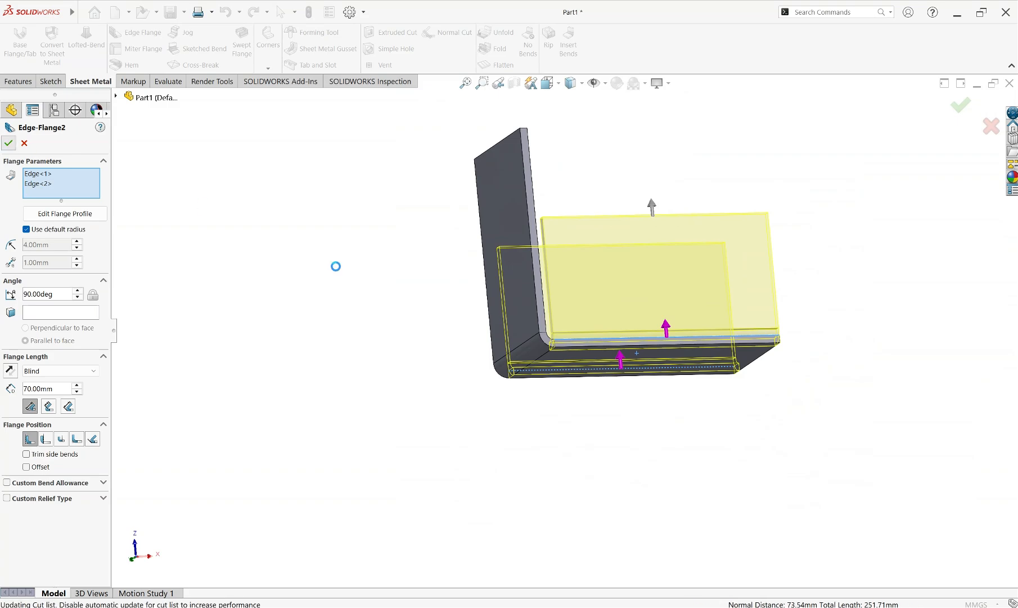
scroll(566, 335, "down", 3)
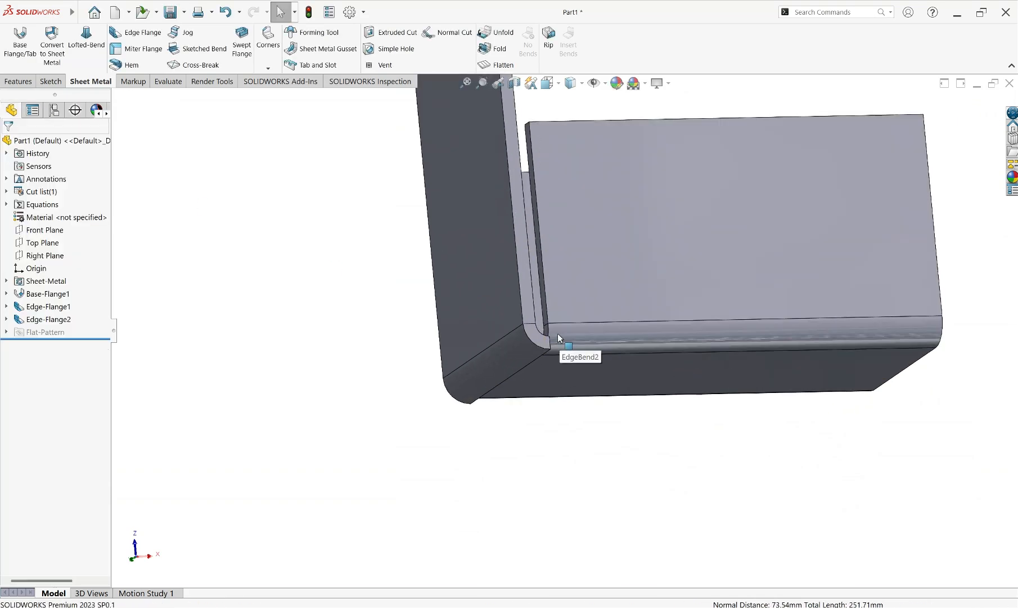
scroll(558, 334, "down", 5)
mouse_move(556, 334)
middle_mouse_down()
mouse_move(558, 362)
mouse_move(502, 349)
middle_mouse_up()
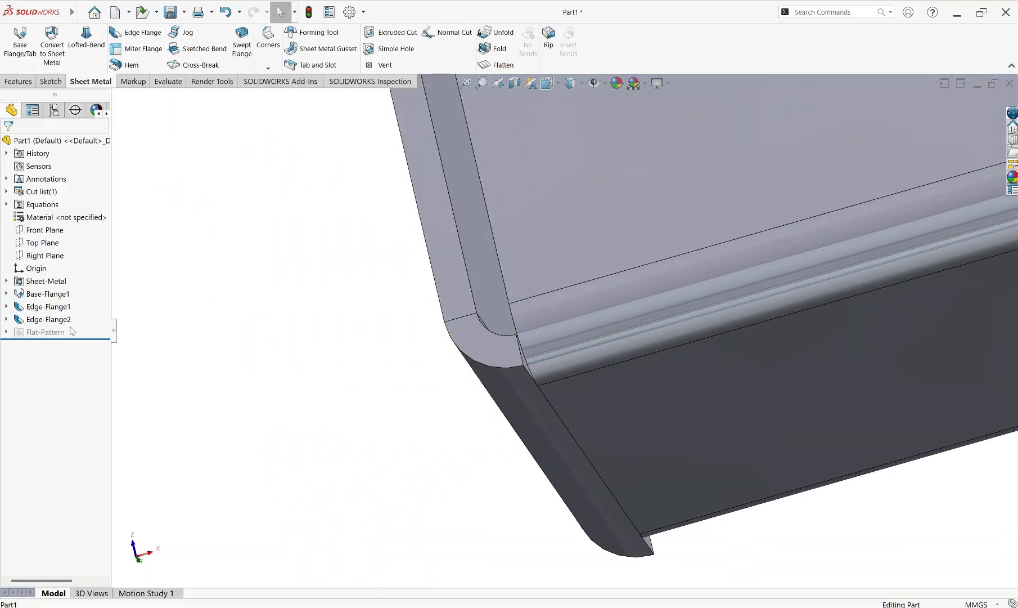
Turn Trim side bends back on for the two-edge flange feature and inspect the trimmed corner
left_click(32, 321)
left_click(41, 296)
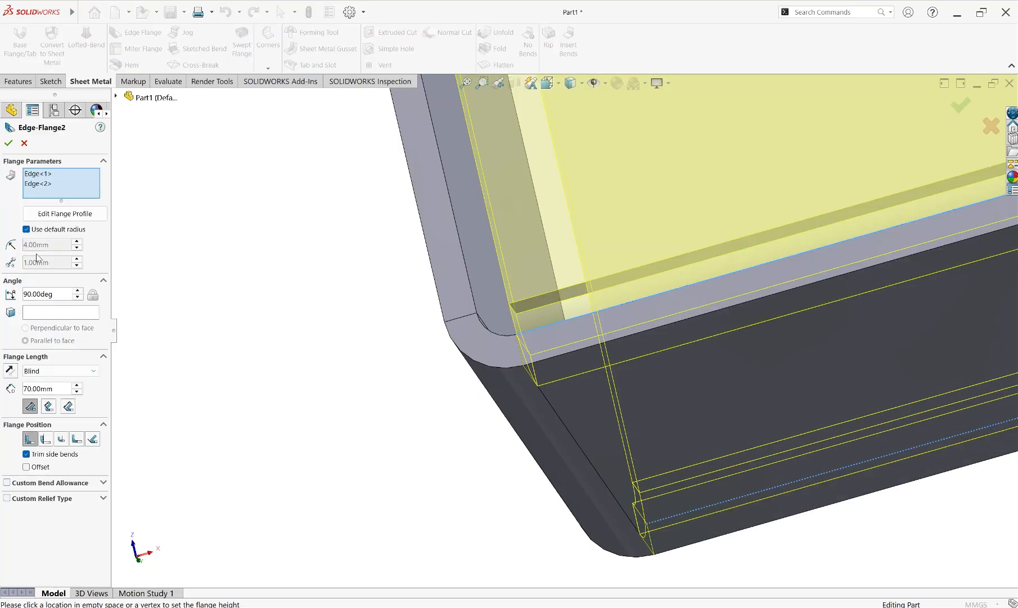
left_click(9, 143)
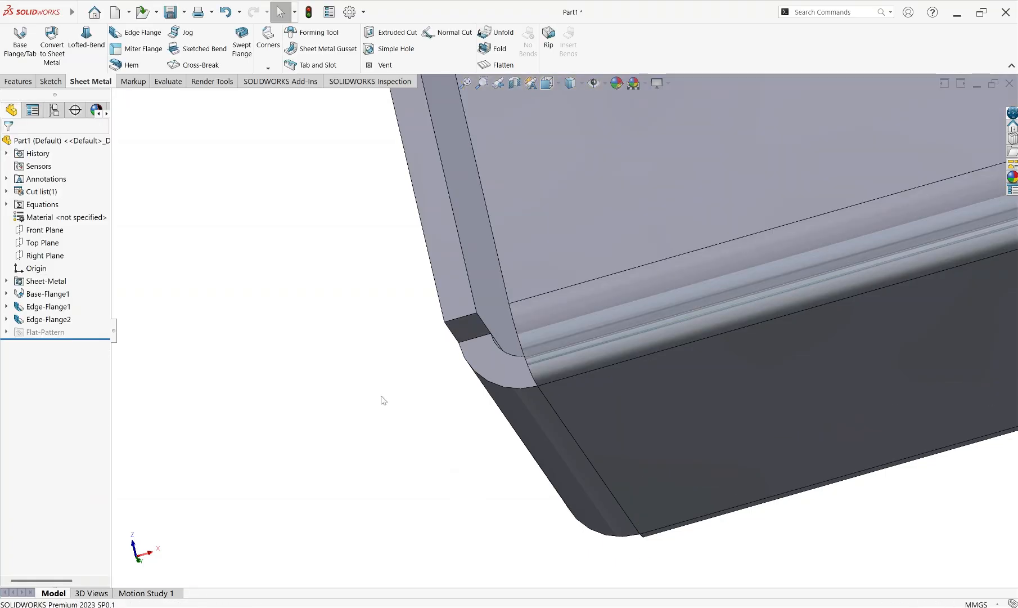
middle_click_drag(536, 358, 600, 375)
scroll(540, 327, "up", 10)
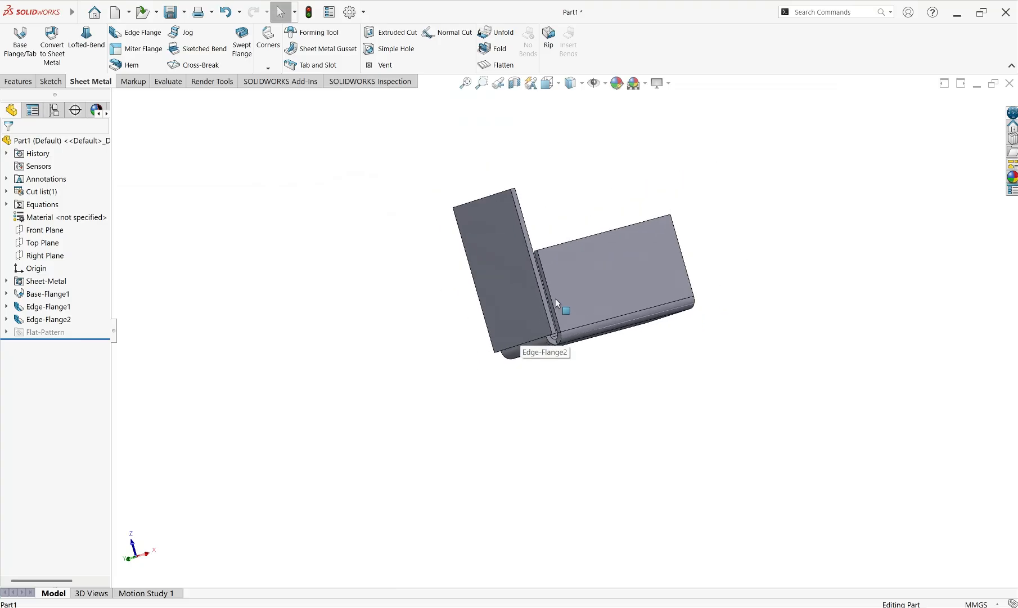
scroll(560, 312, "down", 2)
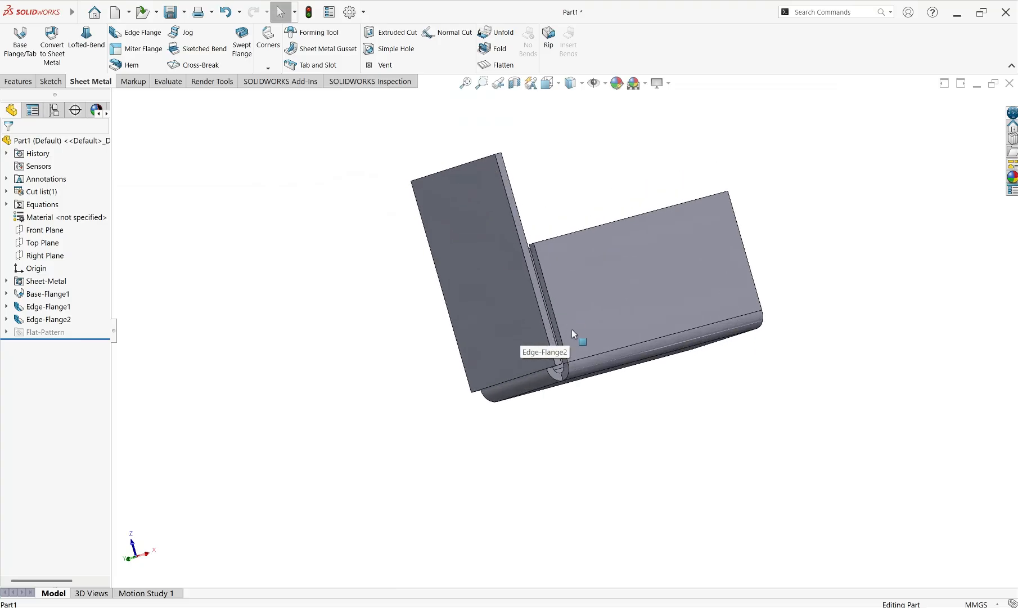
left_click(48, 319)
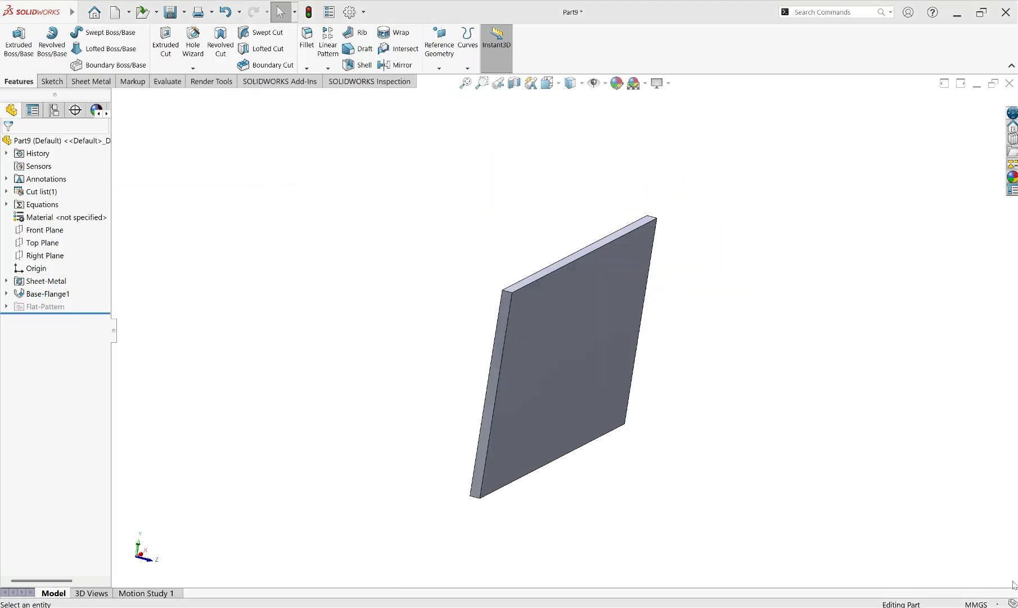
left_click(88, 83)
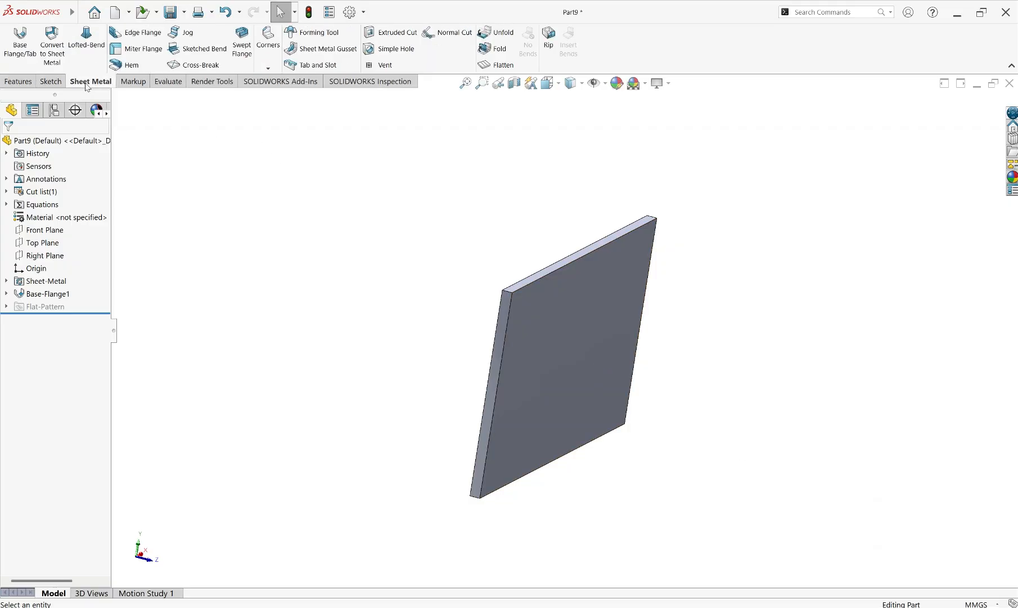
left_click(137, 36)
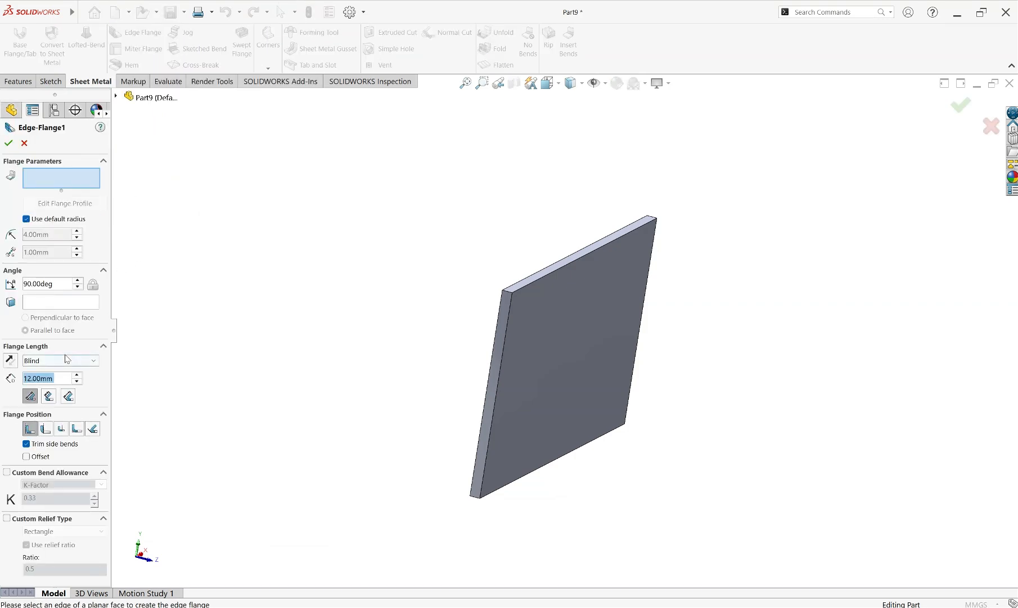
left_click(63, 363)
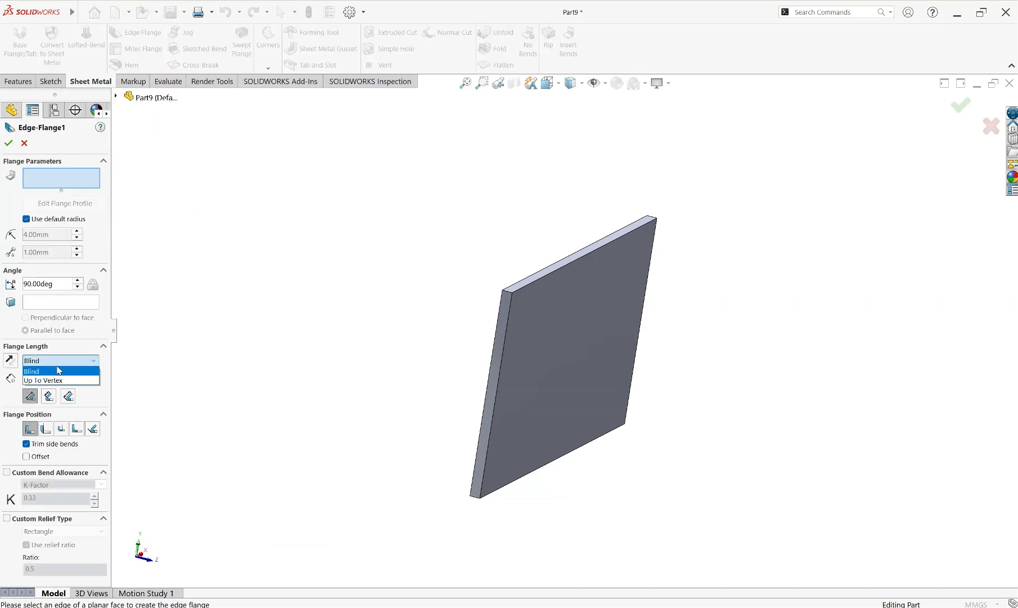
left_click(59, 369)
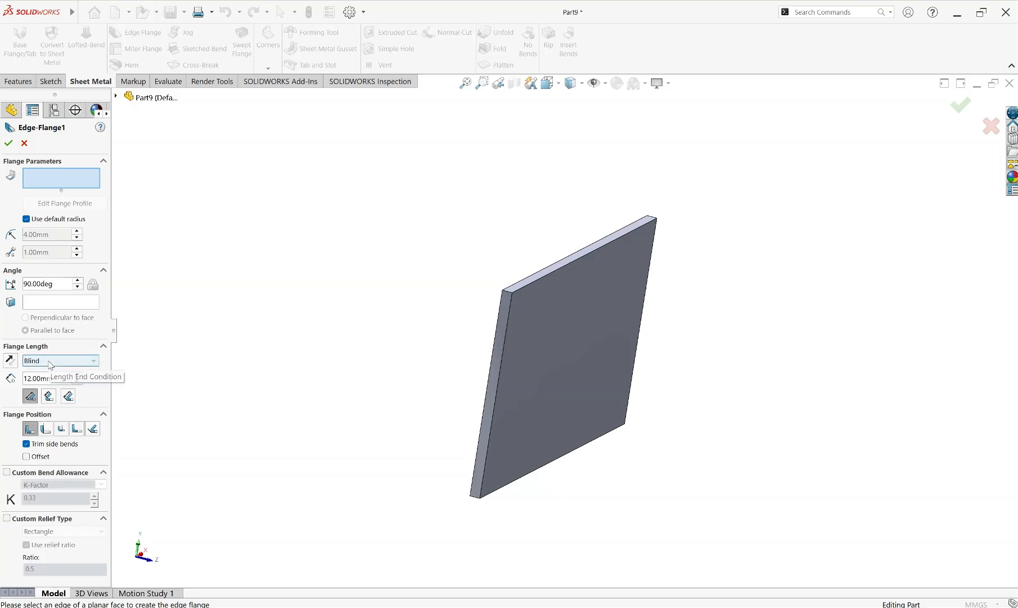
left_click(9, 144)
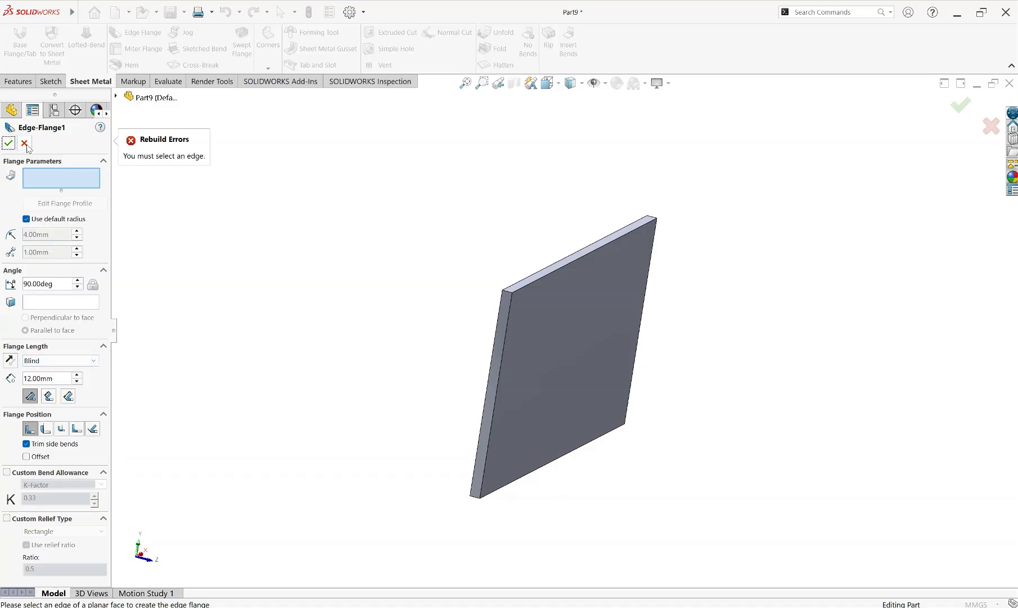
left_click(25, 144)
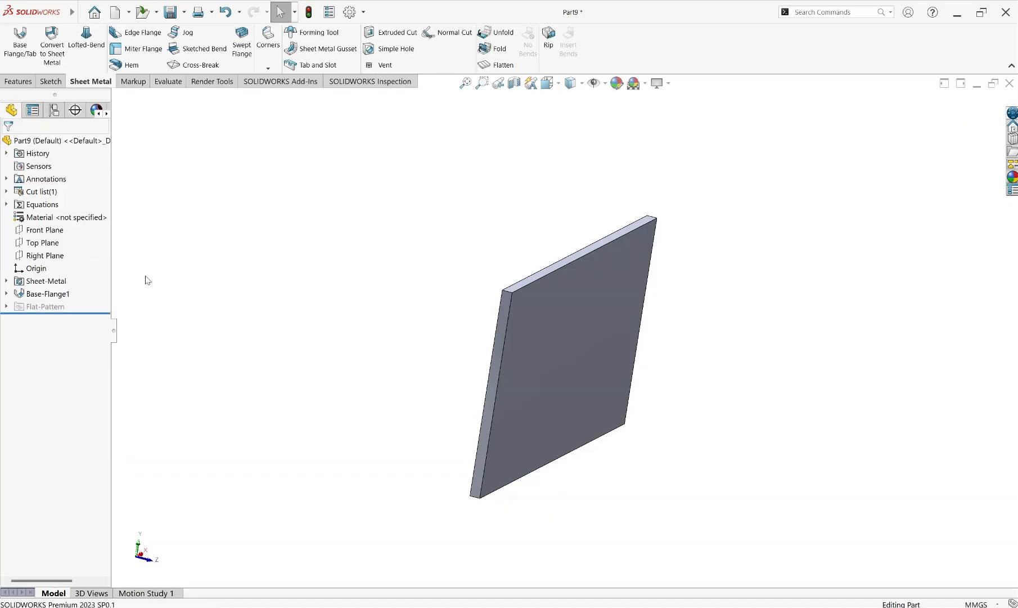
Create a reference plane offset 50 mm from the large front face of the plate
left_click(555, 315)
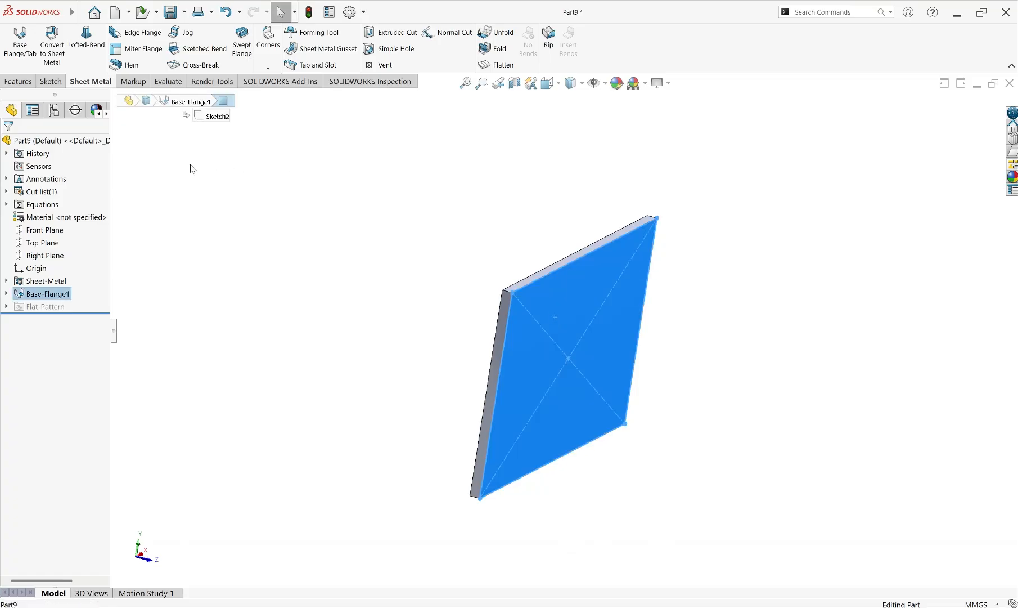
left_click(17, 82)
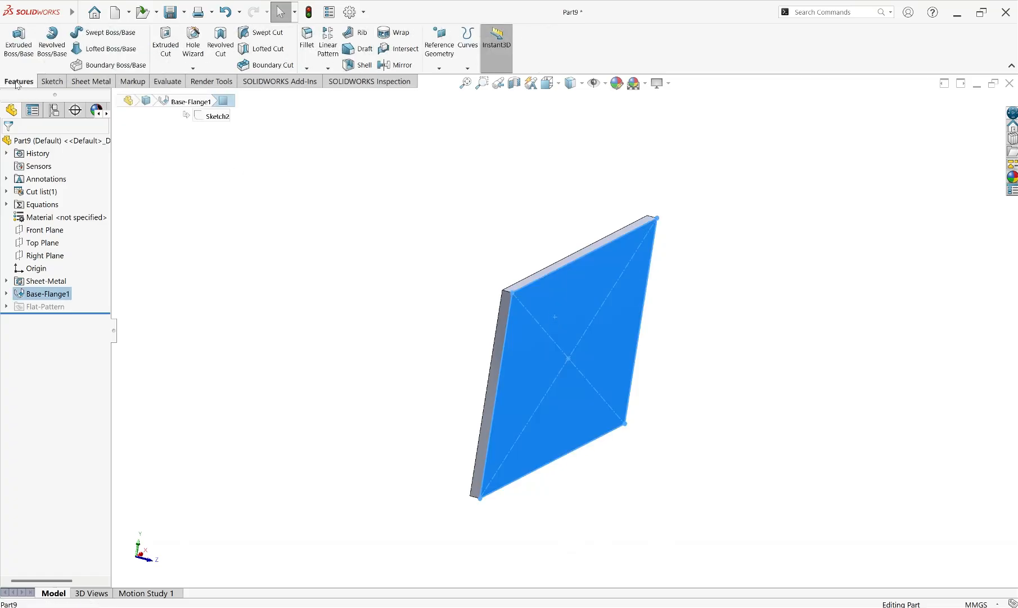
left_click(439, 68)
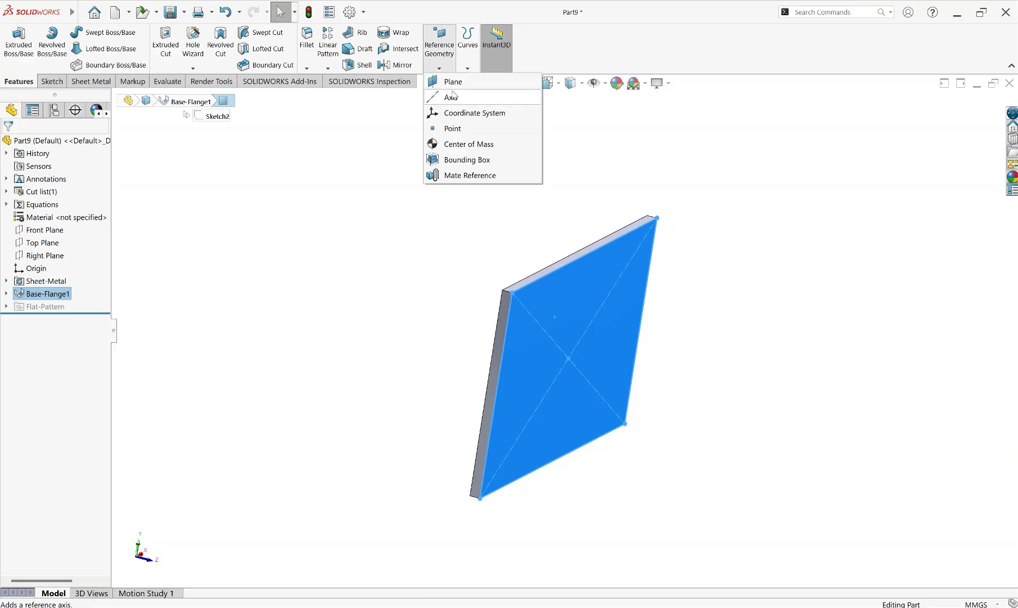
left_click(445, 83)
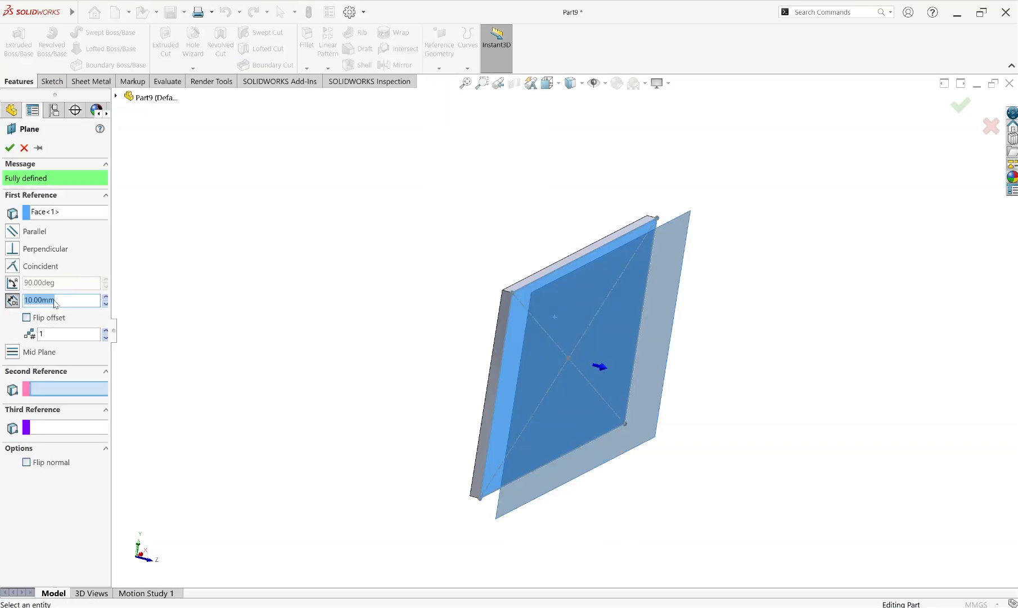
left_click(106, 298)
left_click(105, 298)
left_click(105, 298)
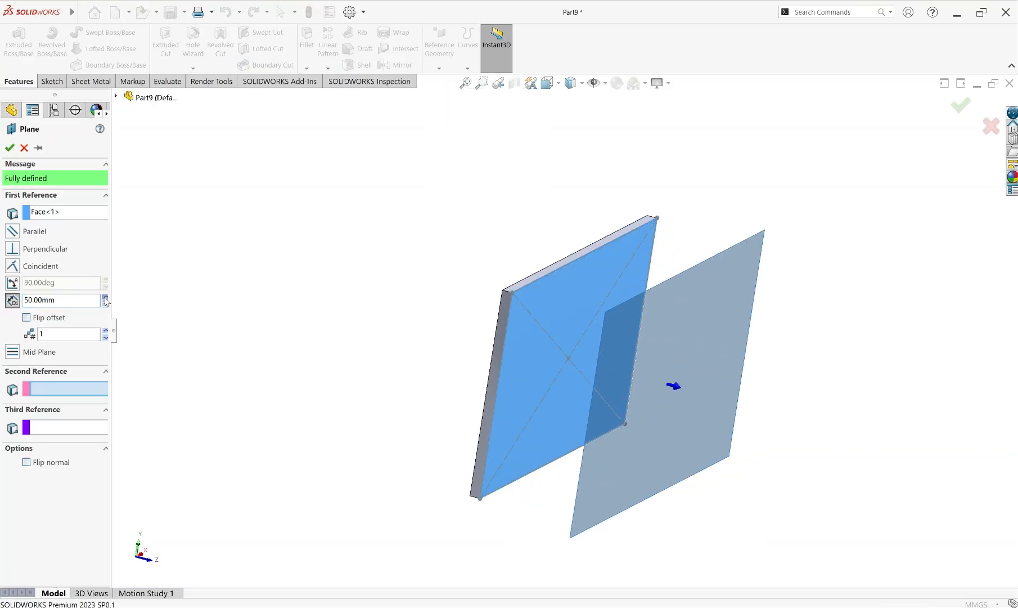
left_click(105, 298)
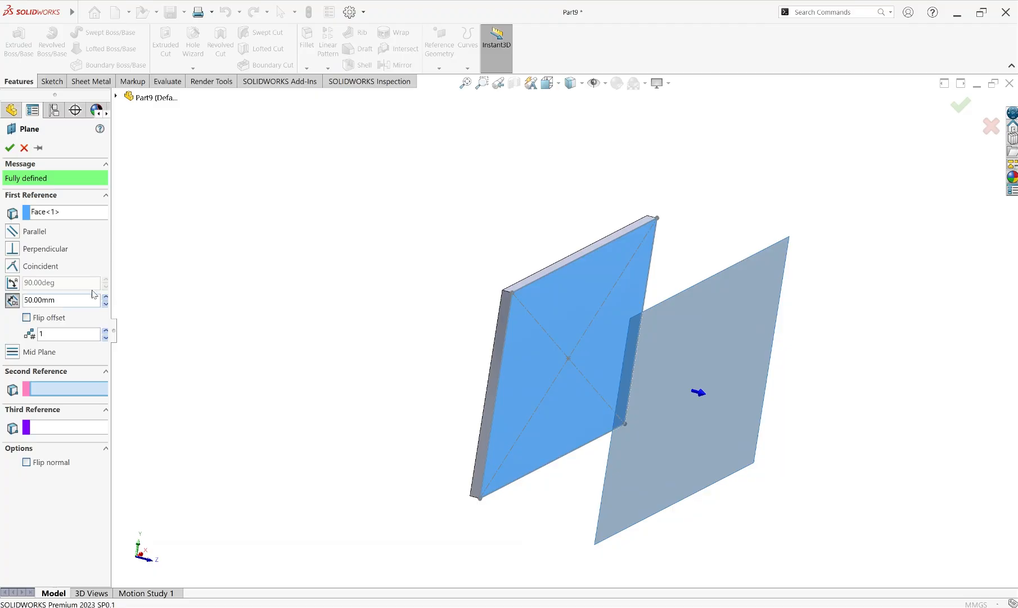
left_click(9, 148)
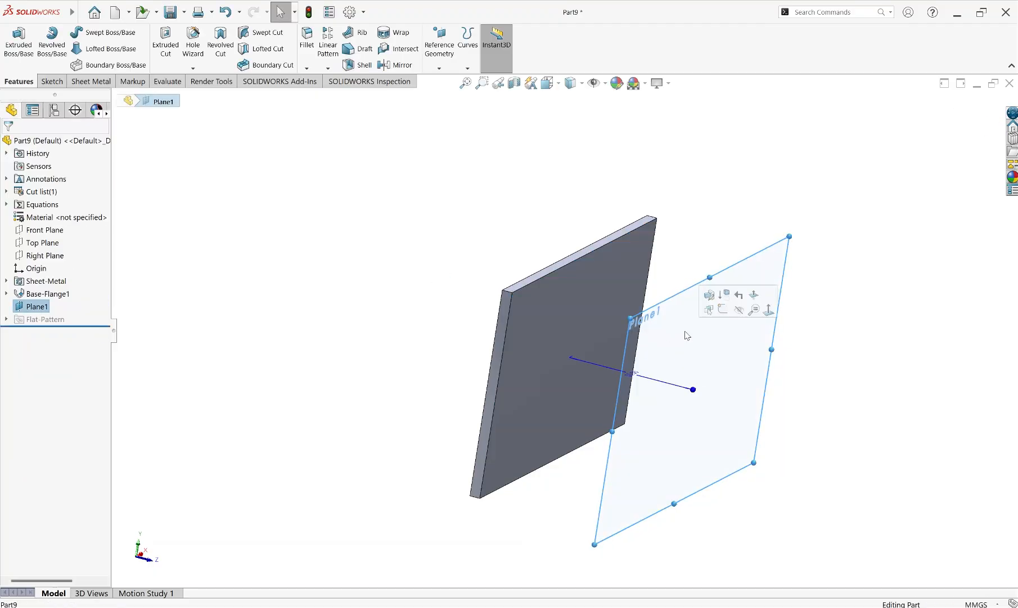
Sketch a center rectangle on the offset plane from the origin to the plate's corner, about 140 by 80 mm
left_click(767, 312)
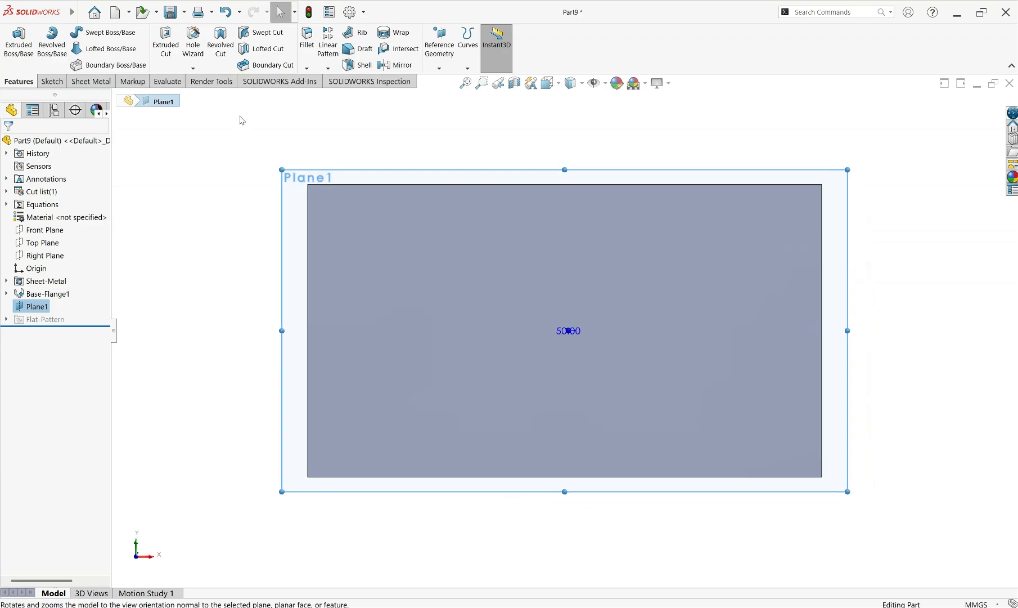
left_click(78, 82)
left_click(51, 81)
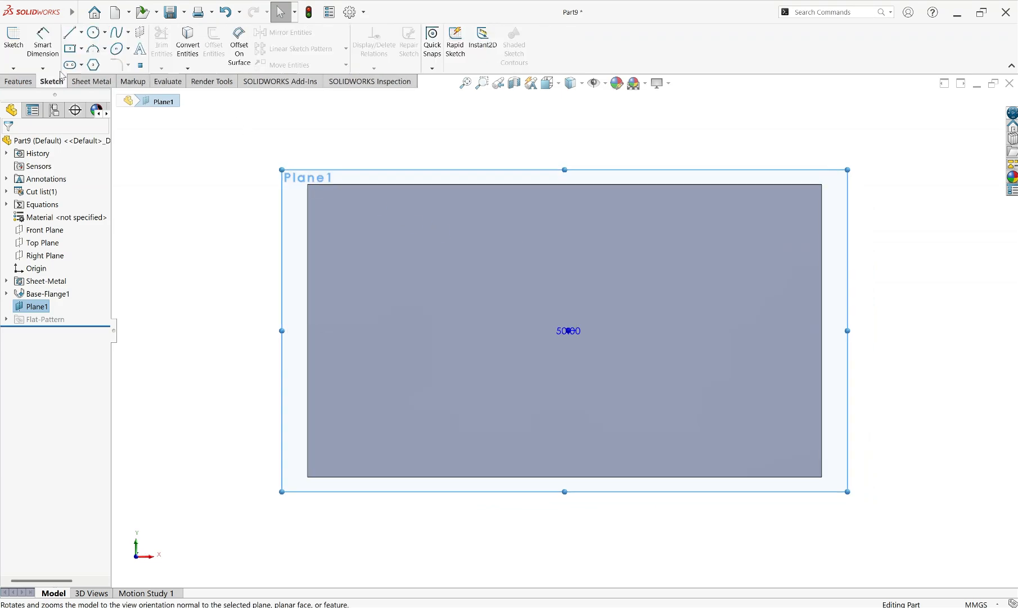
left_click(82, 49)
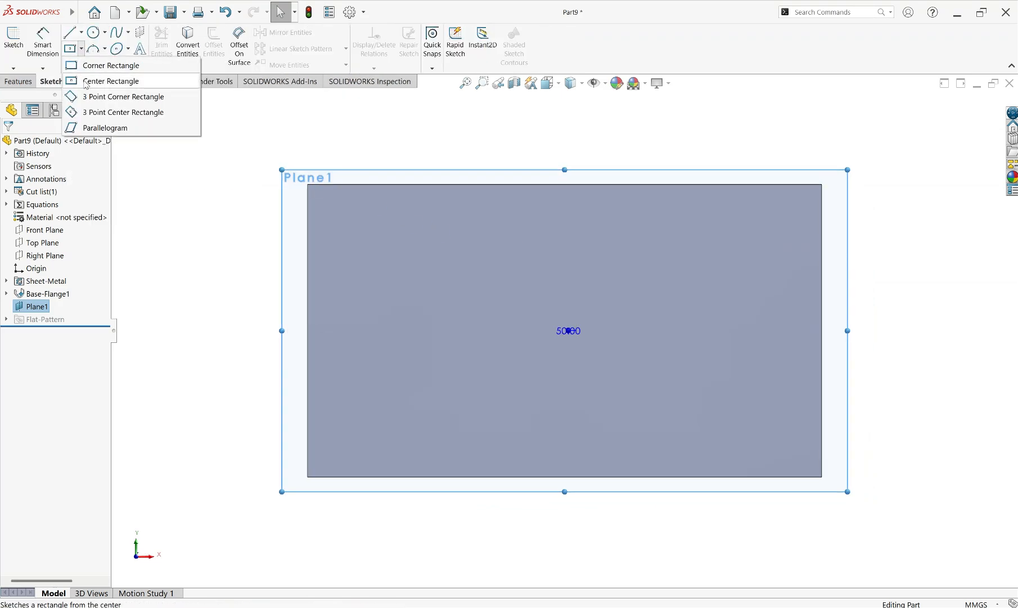
left_click(90, 81)
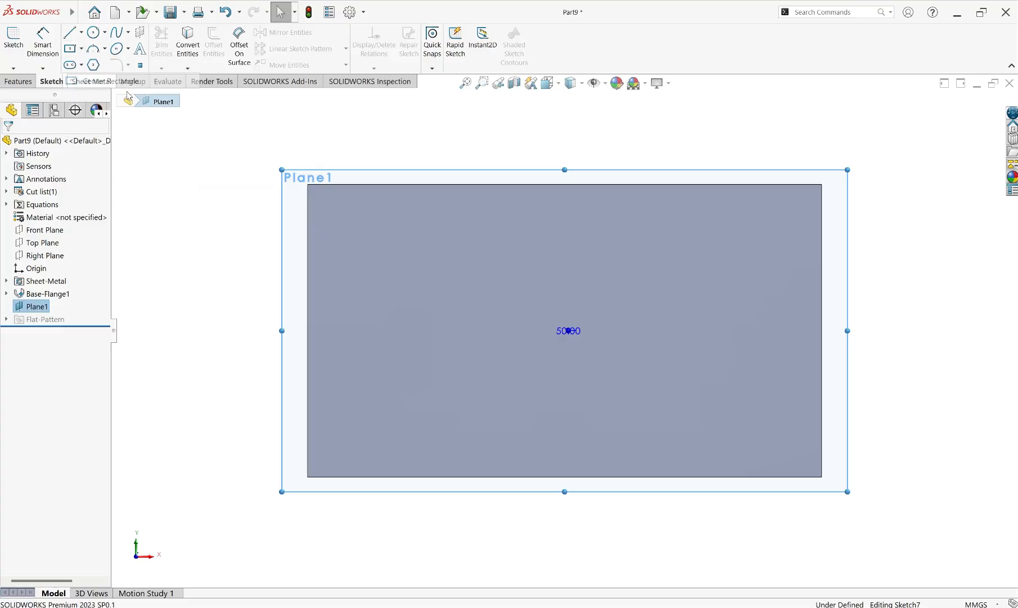
left_click(564, 331)
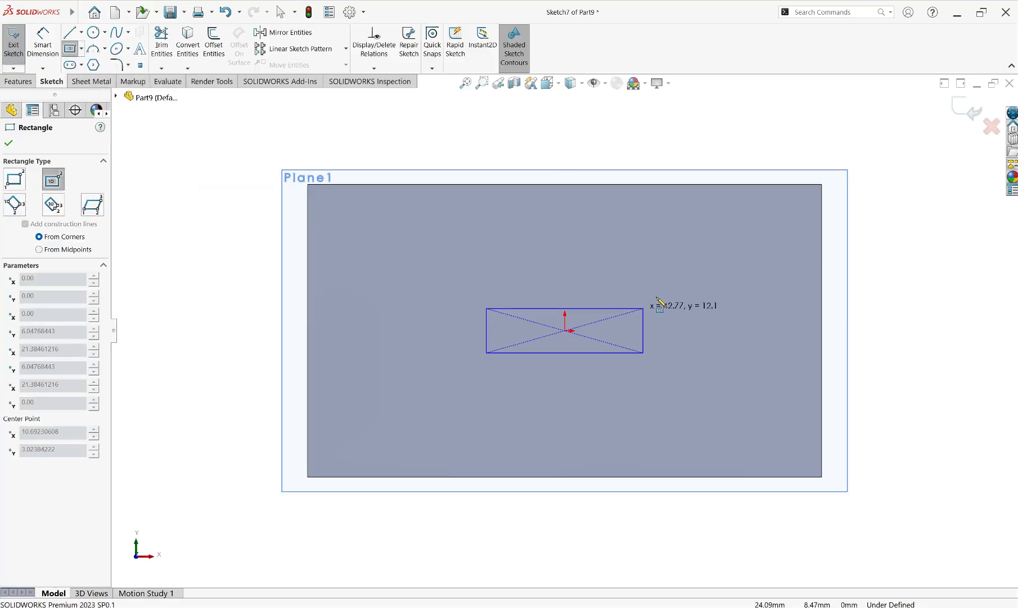
left_click(822, 185)
right_click(823, 186)
left_click(850, 193)
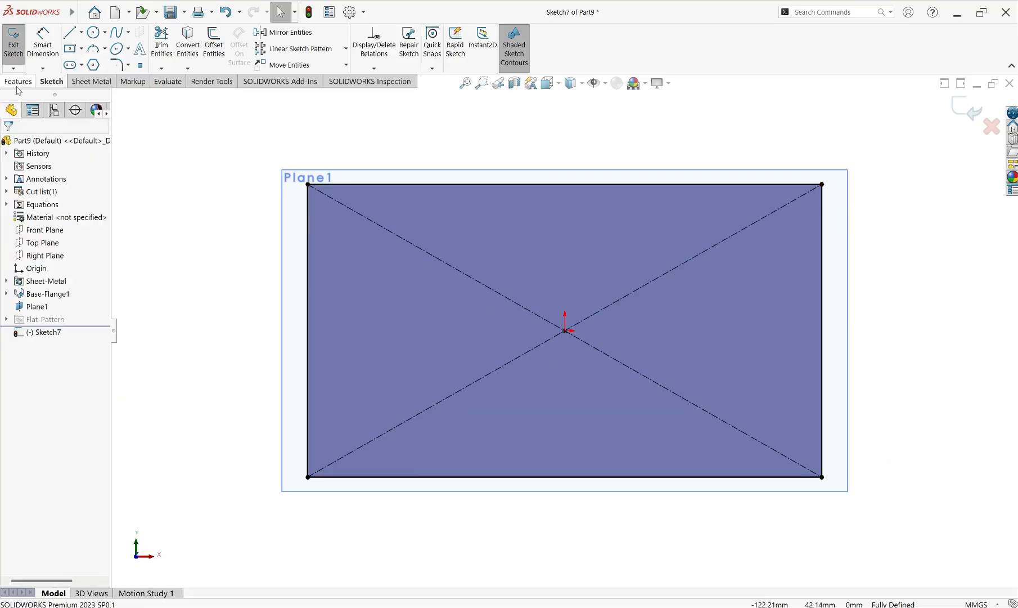
Create a 4 mm thick base flange from the rectangle sketch using the default sheet metal parameters
left_click(90, 82)
middle_click_drag(257, 297, 291, 309)
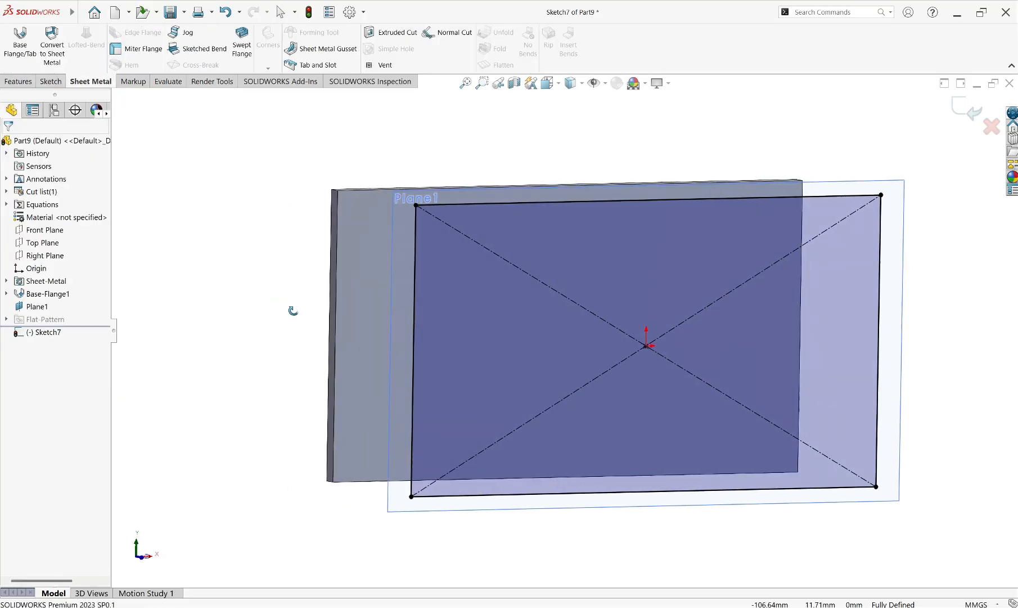
left_click(19, 44)
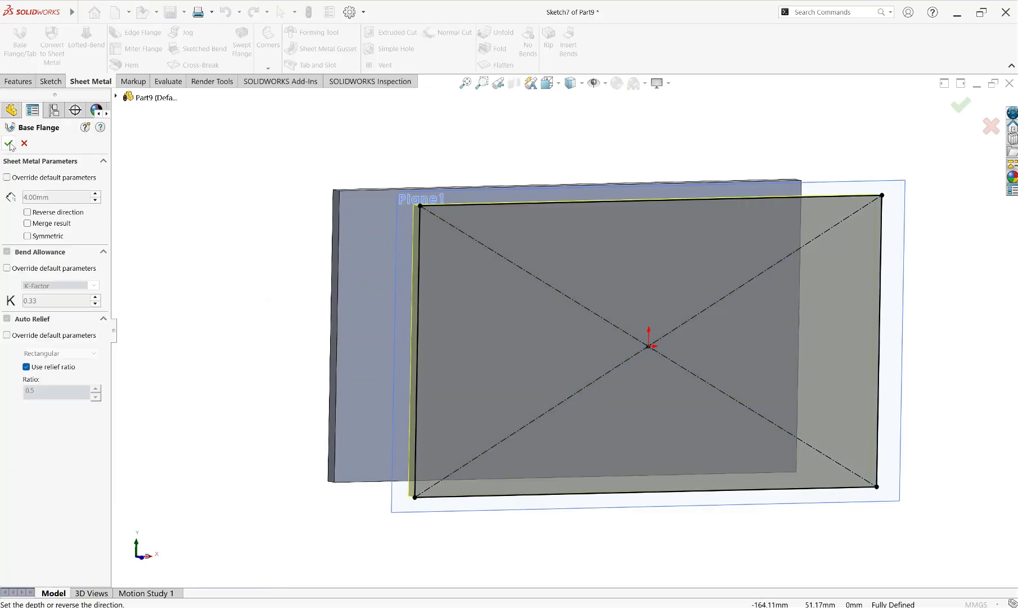
left_click(9, 144)
scroll(536, 332, "up", 5)
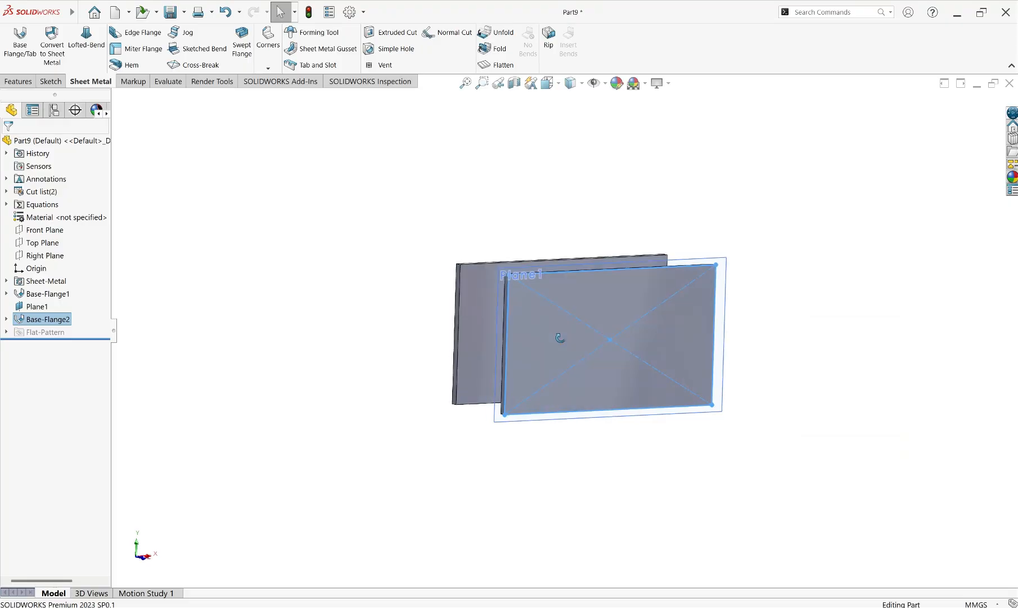
middle_click_drag(561, 337, 612, 378)
scroll(591, 304, "down", 3)
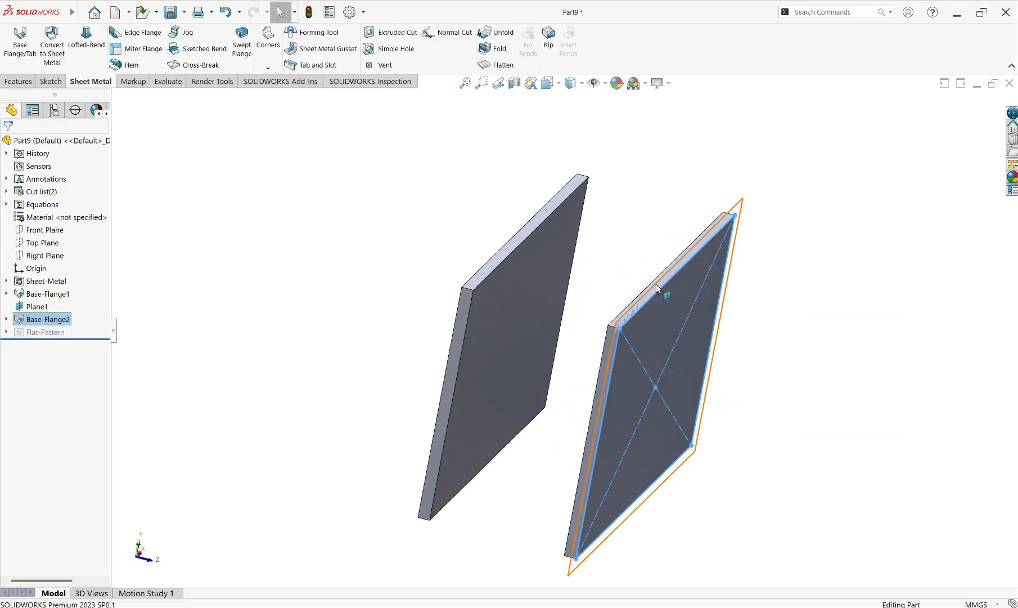
Hide the offset reference plane around the second plate
left_click(664, 290)
left_click(712, 262)
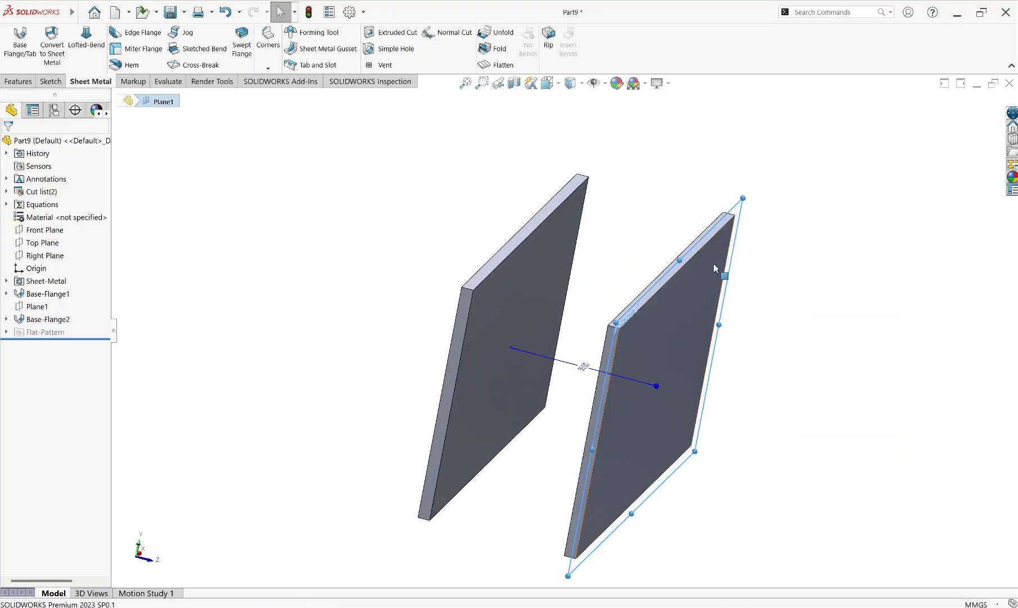
scroll(574, 326, "up", 2)
scroll(626, 355, "up", 2)
scroll(643, 345, "down", 3)
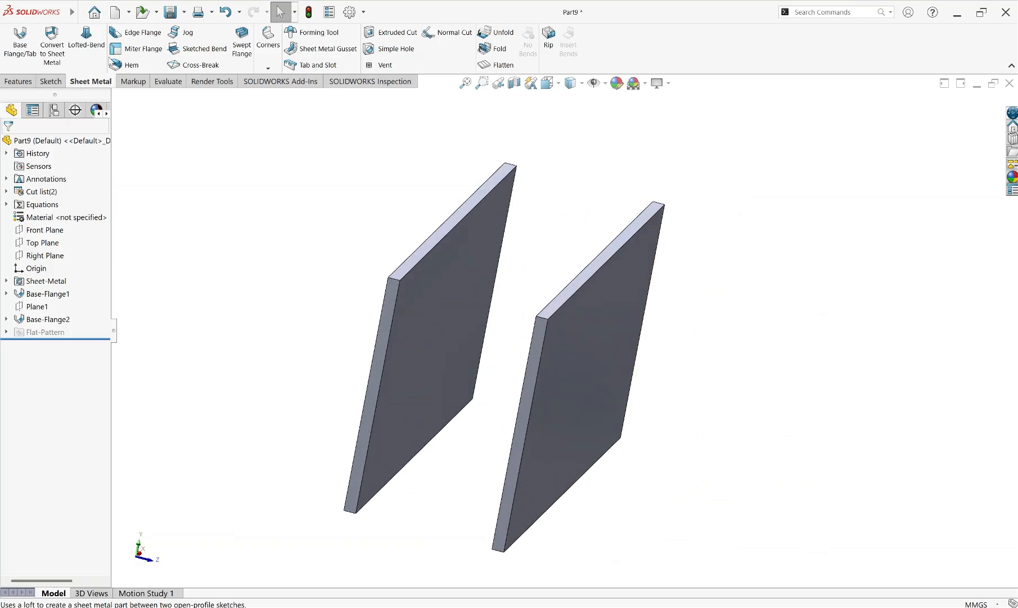
Start an edge flange on the first plate's inner top edge, with its length set Up To Vertex at the second plate's near top corner
left_click(136, 33)
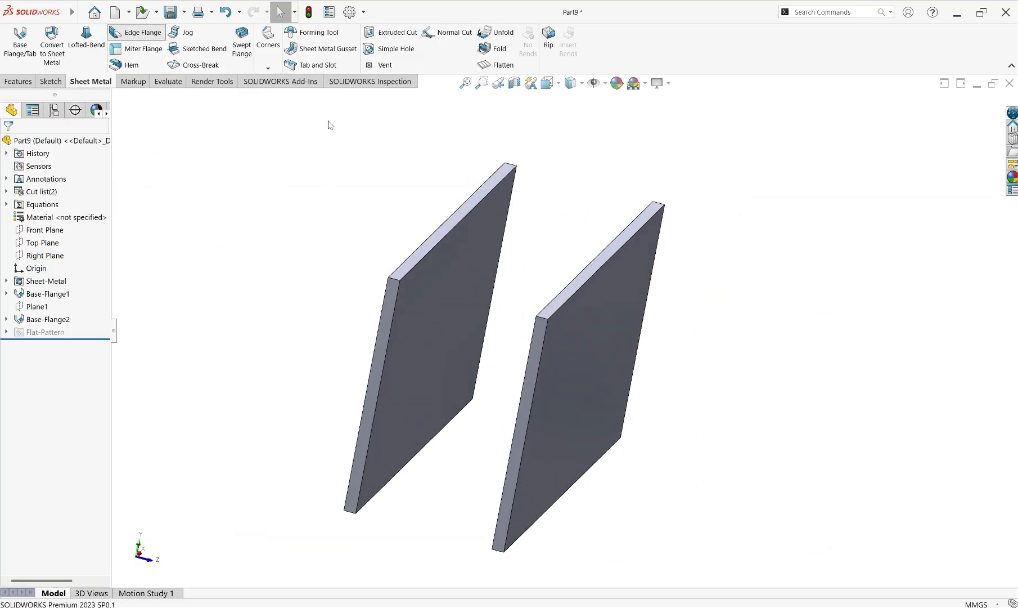
left_click(434, 245)
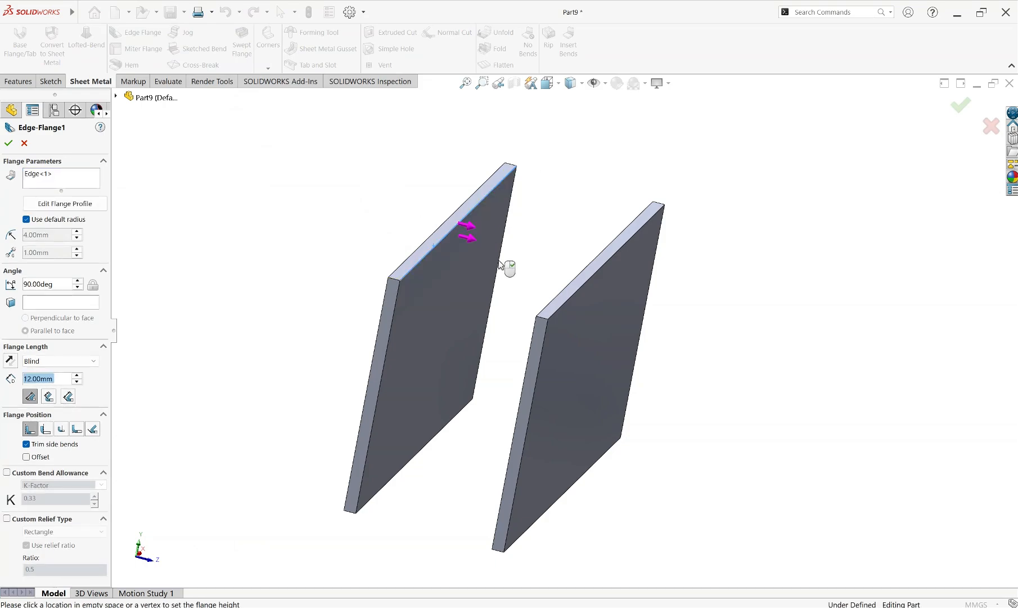
middle_click_drag(507, 267, 516, 252)
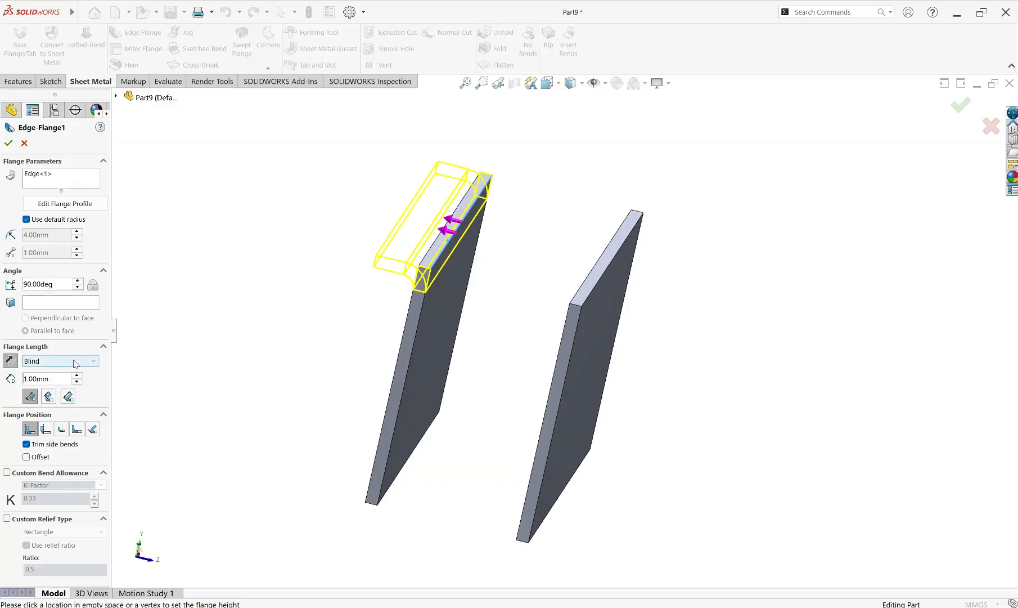
left_click_drag(57, 377, 32, 379)
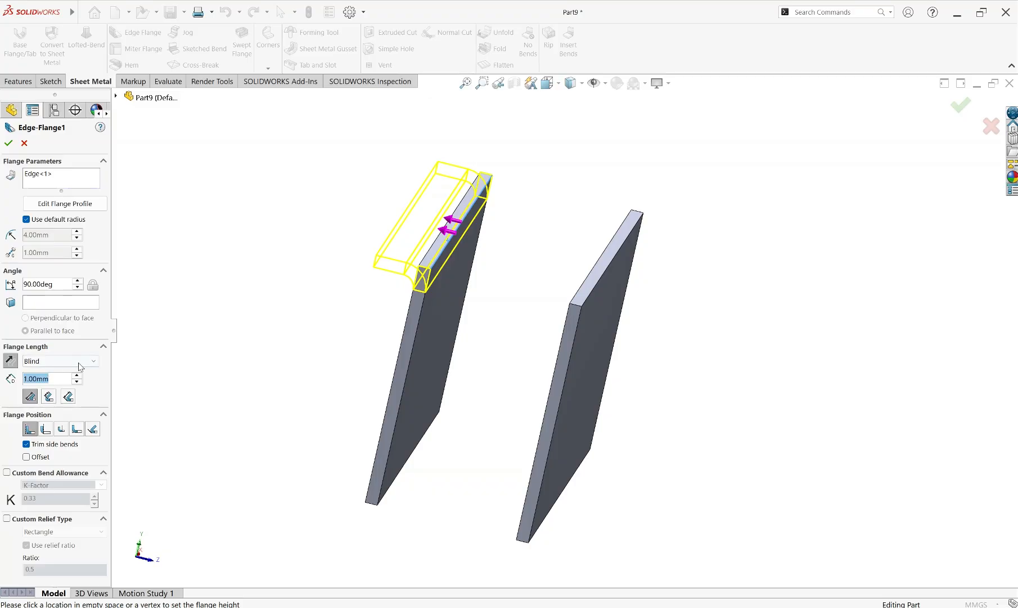
left_click(79, 364)
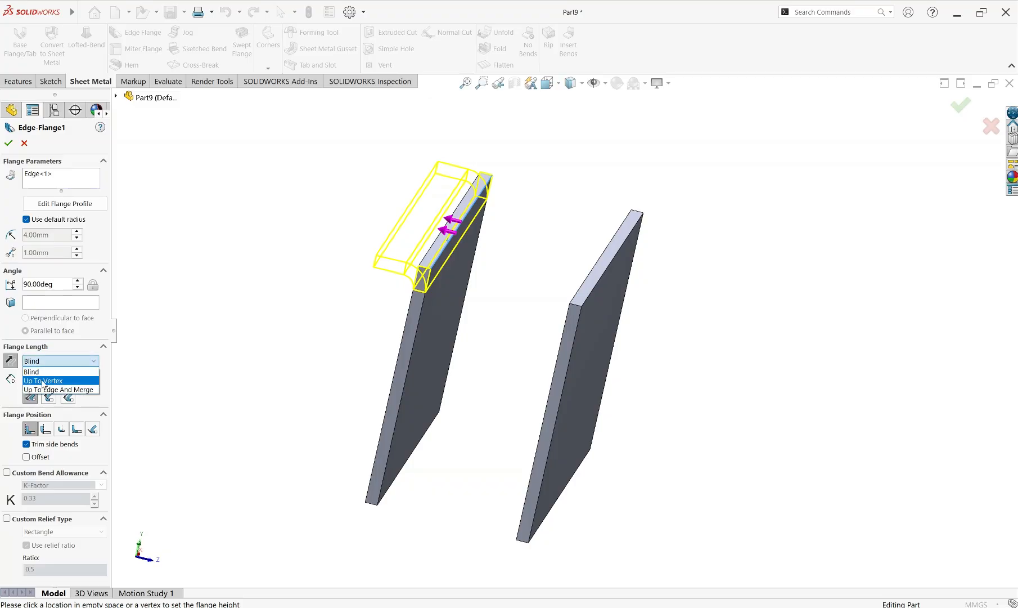
left_click(44, 381)
scroll(541, 293, "down", 3)
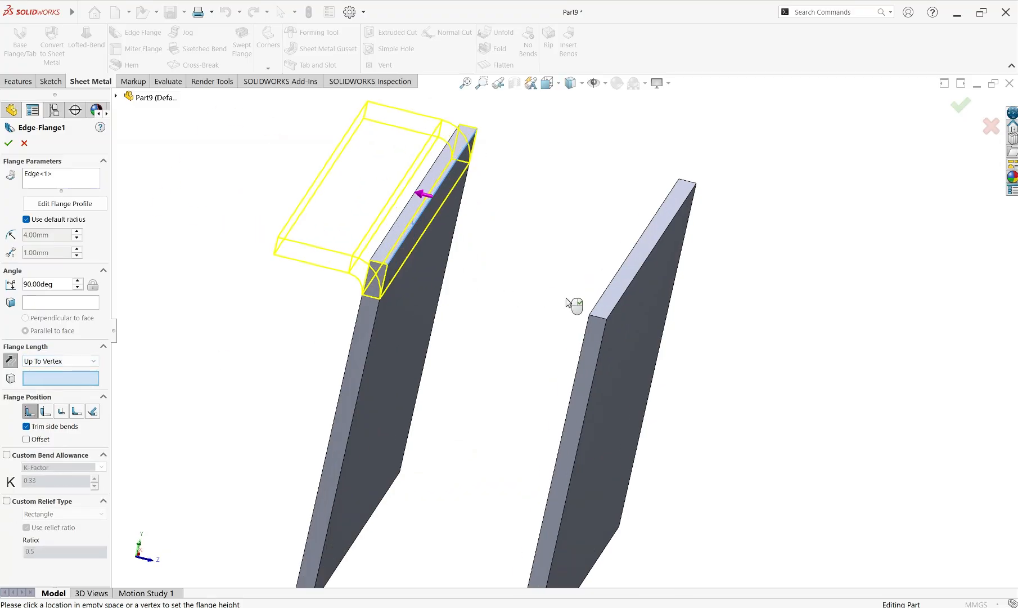
left_click(589, 317)
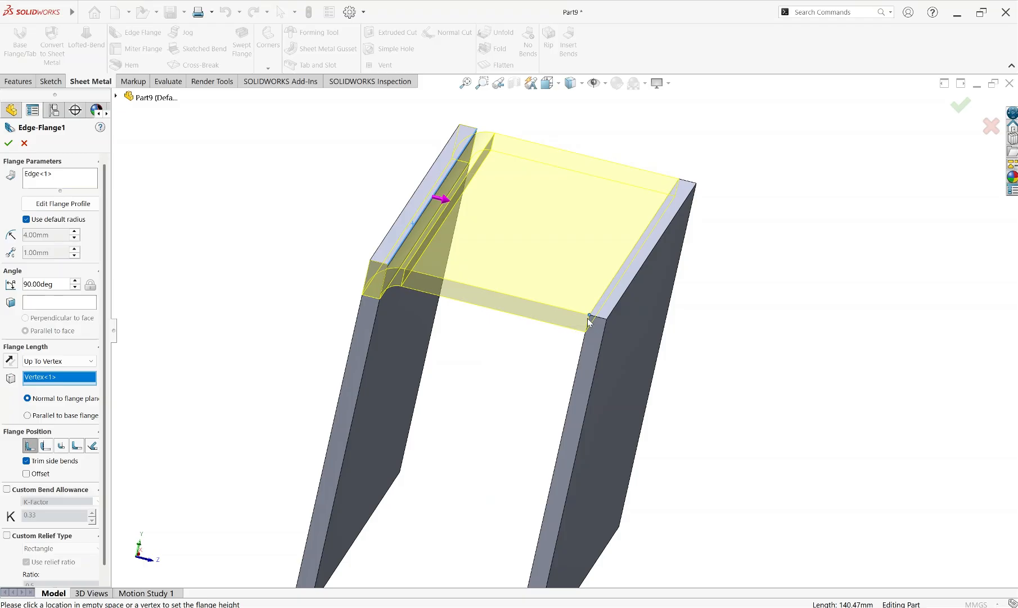
Change the flange length to Up To Edge And Merge, using the second plate's outer top edge, and create the bridging flange
left_click(69, 361)
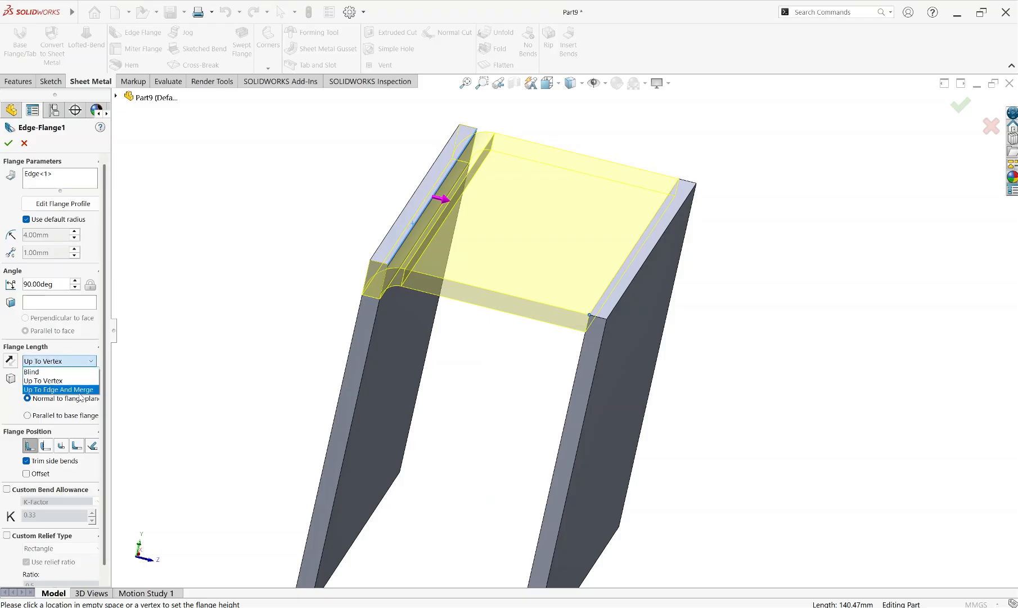
left_click(62, 389)
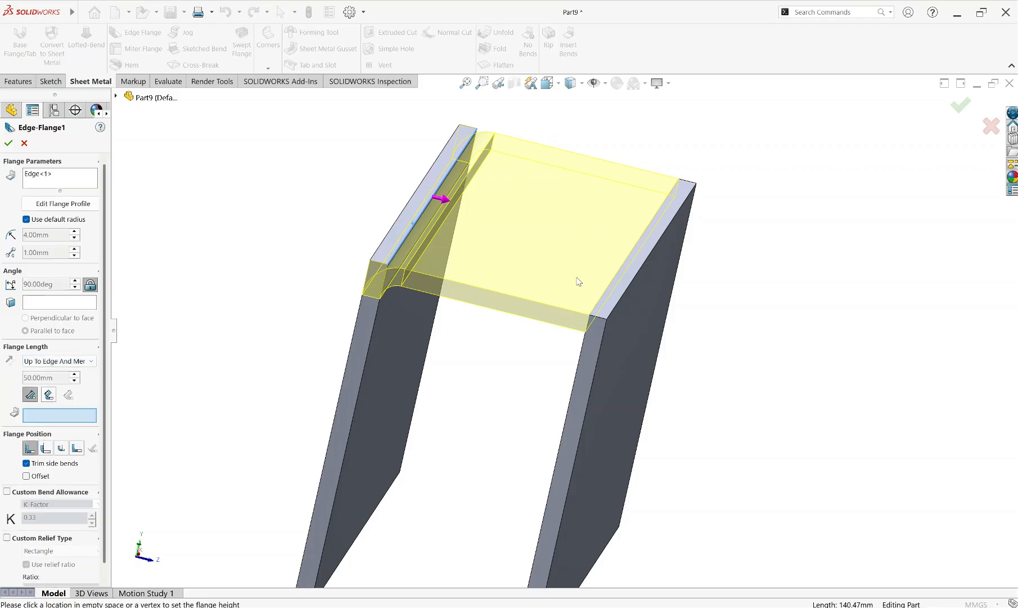
left_click(613, 310)
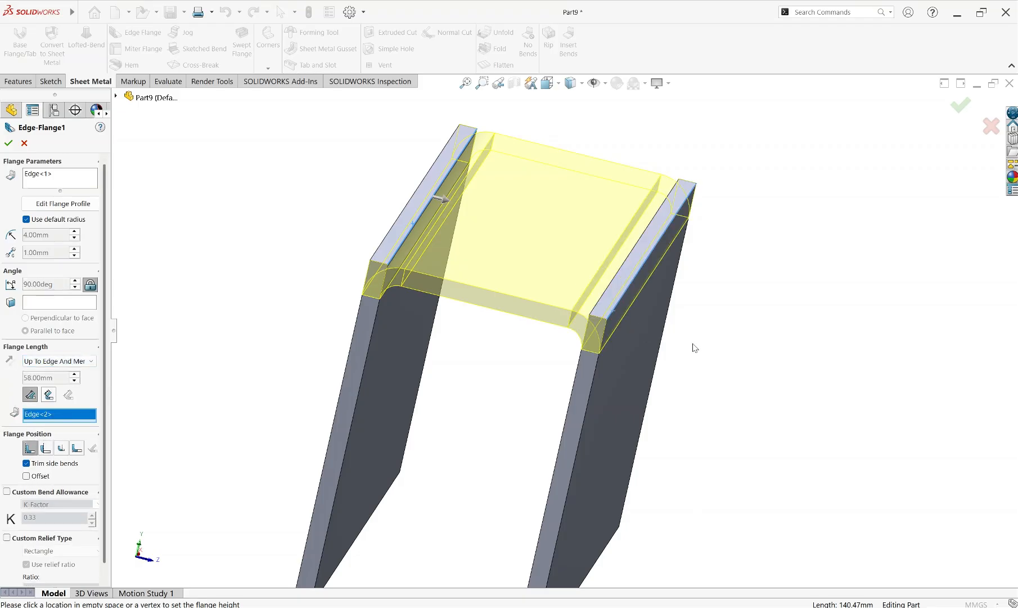
scroll(691, 345, "up", 3)
mouse_move(615, 336)
middle_mouse_down()
mouse_move(627, 319)
mouse_move(617, 327)
middle_mouse_up()
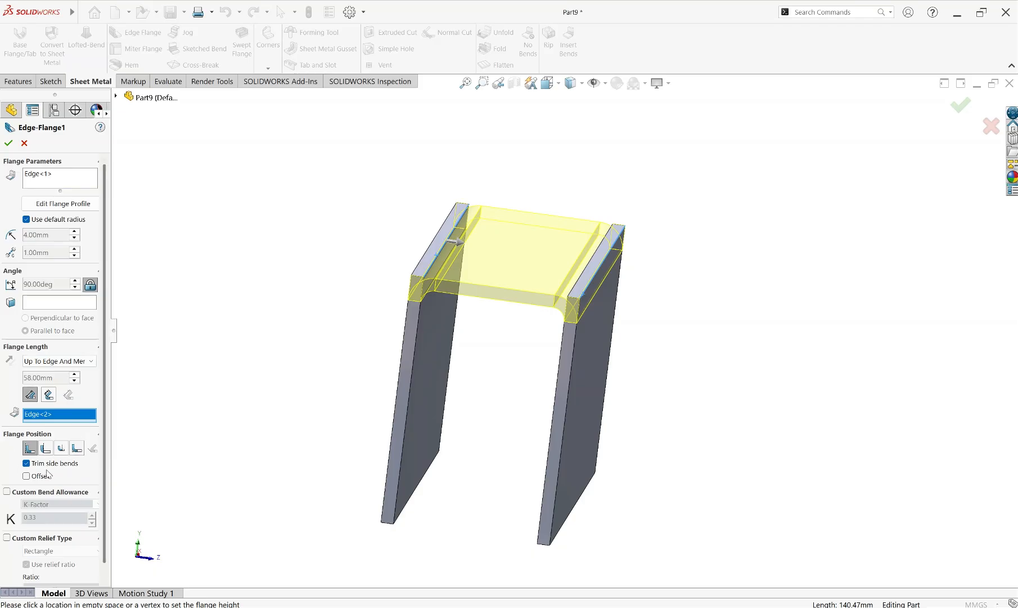
left_click(8, 143)
scroll(551, 338, "up", 2)
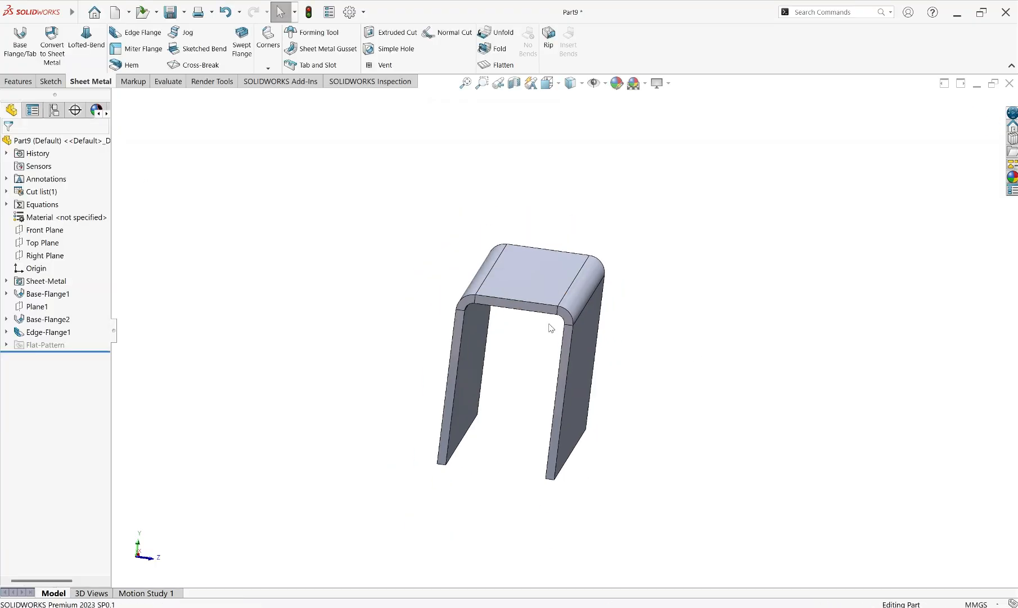
scroll(547, 323, "down", 2)
Reopen the bridging edge flange for editing and review its flange length end conditions, keeping Up To Edge And Merge
left_click(48, 332)
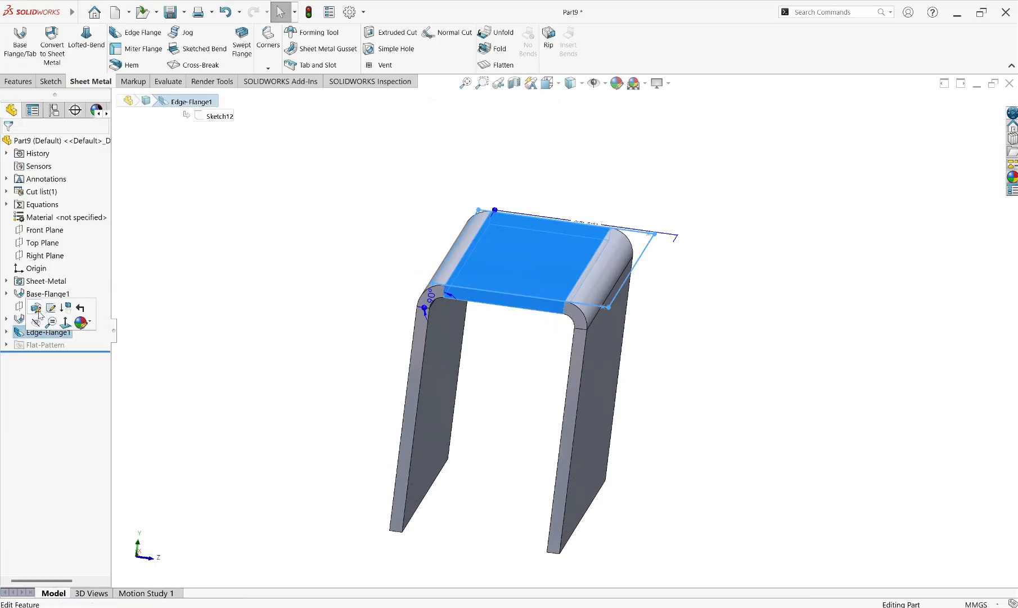
left_click(38, 307)
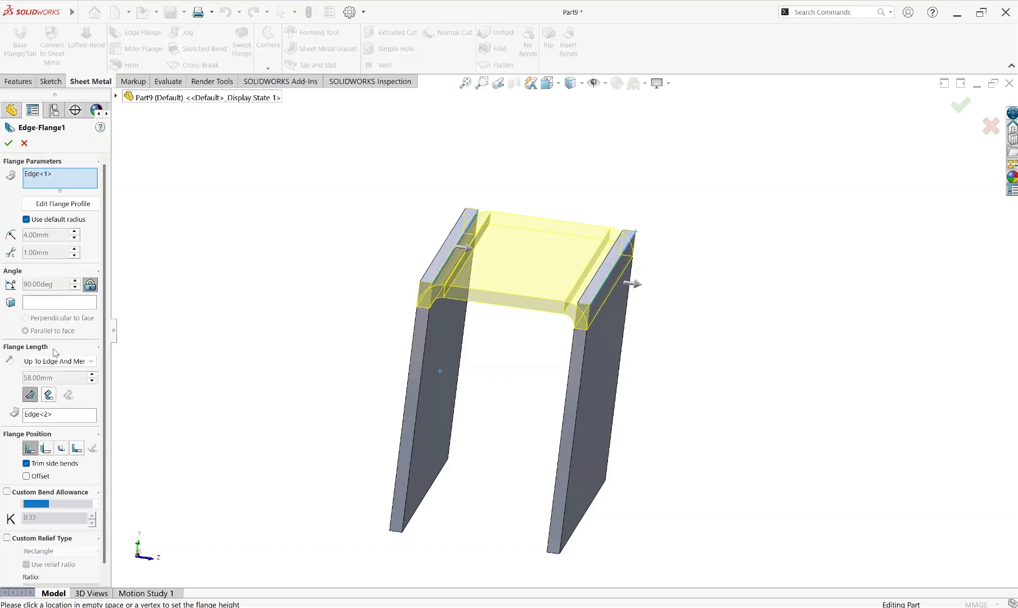
left_click(83, 363)
left_click(82, 363)
left_click(82, 363)
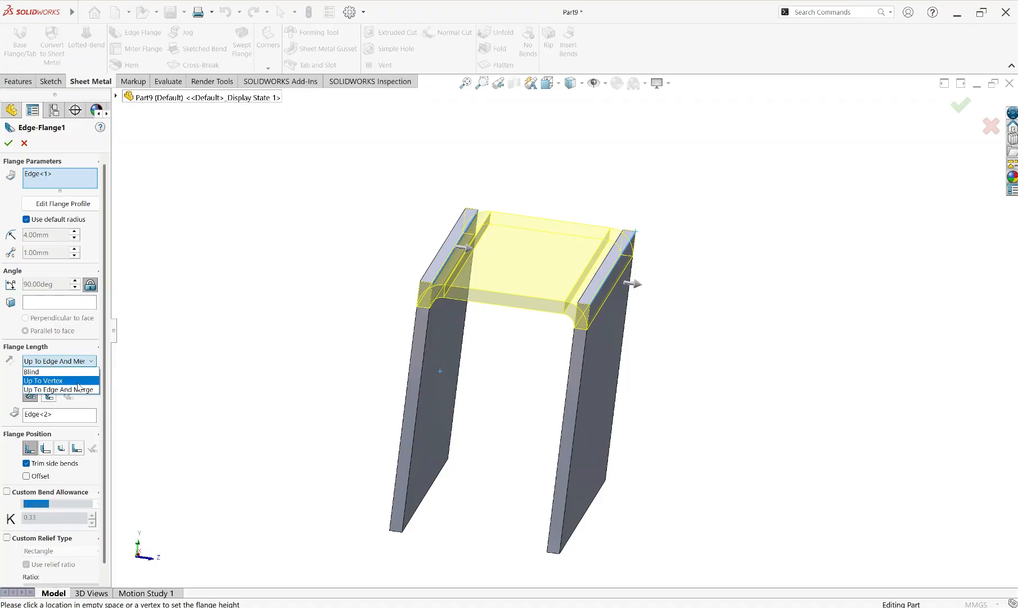
left_click(65, 363)
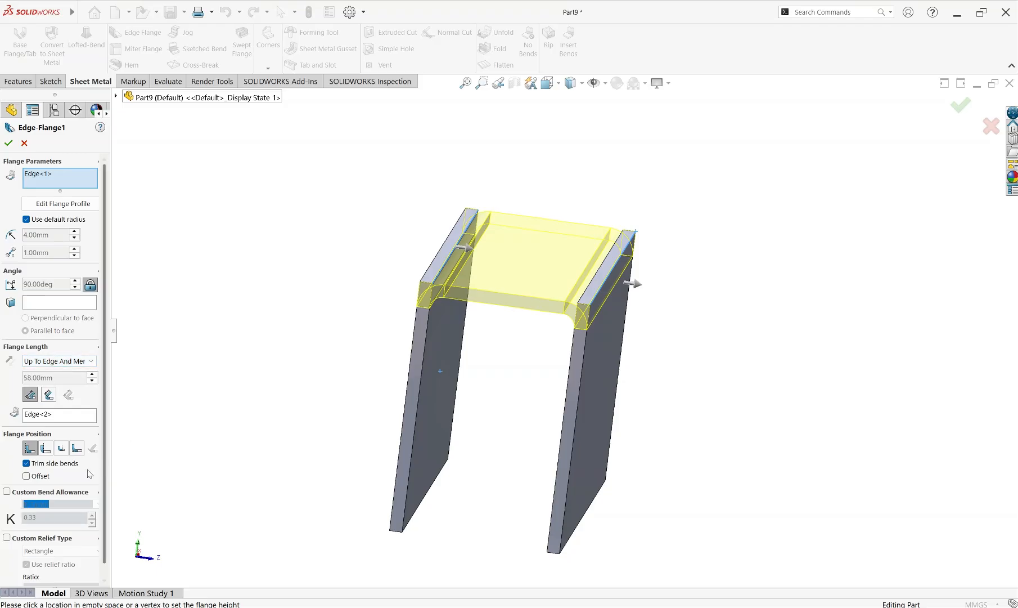
scroll(84, 473, "down", 1)
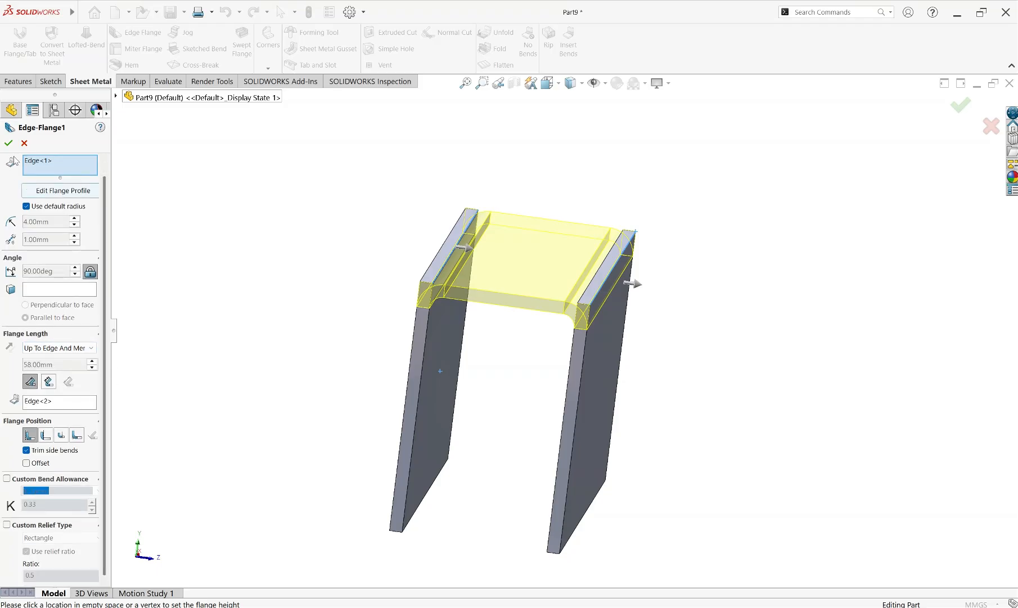
Turn off the default bend radius and edit the flange profile, pulling both side edges inward, about 26 mm on the first side
left_click(27, 206)
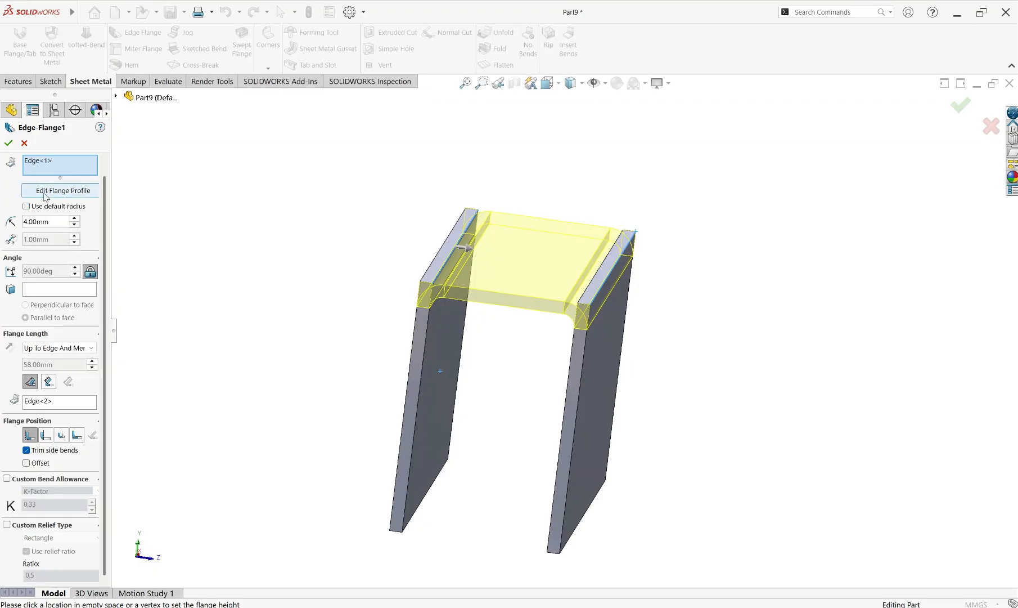
left_click(57, 191)
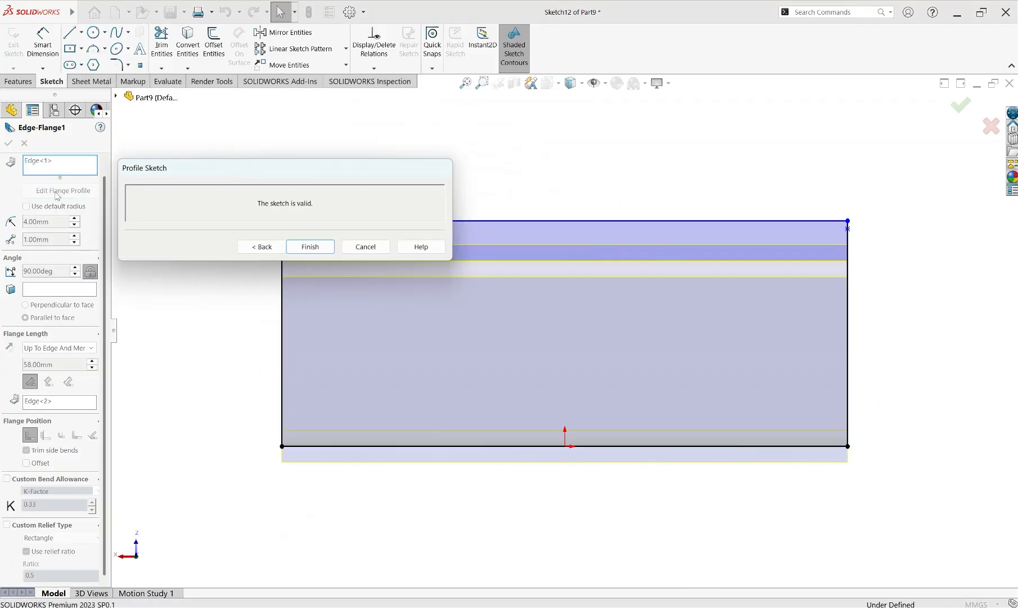
left_click_drag(269, 171, 380, 108)
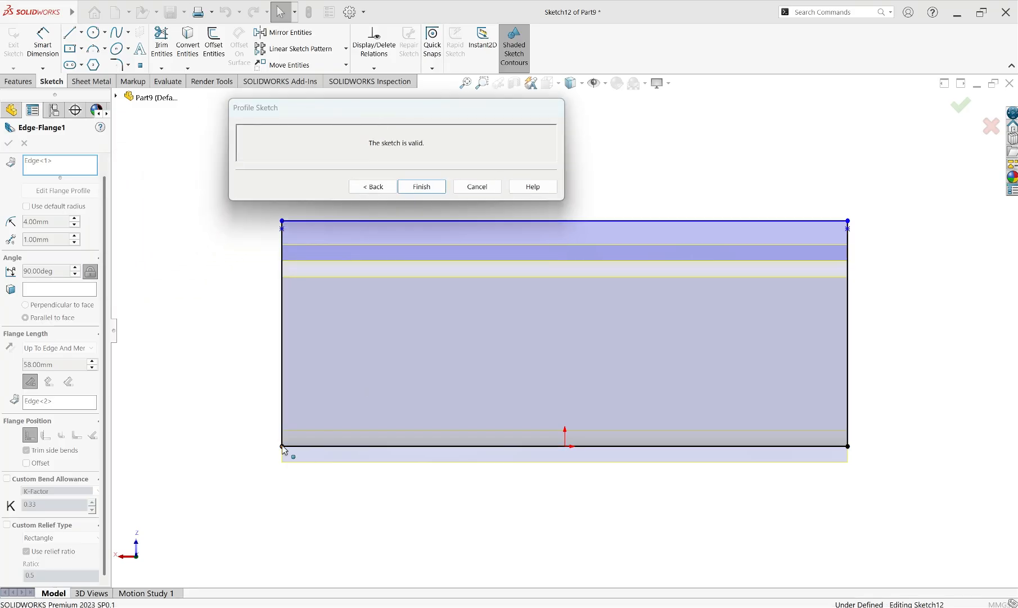
mouse_move(283, 448)
left_mouse_down()
mouse_move(426, 450)
mouse_move(387, 449)
left_mouse_up()
left_click_drag(848, 450, 695, 447)
Dimension the flange profile's lower left corner 20 mm from the plate's left corner
left_click(54, 55)
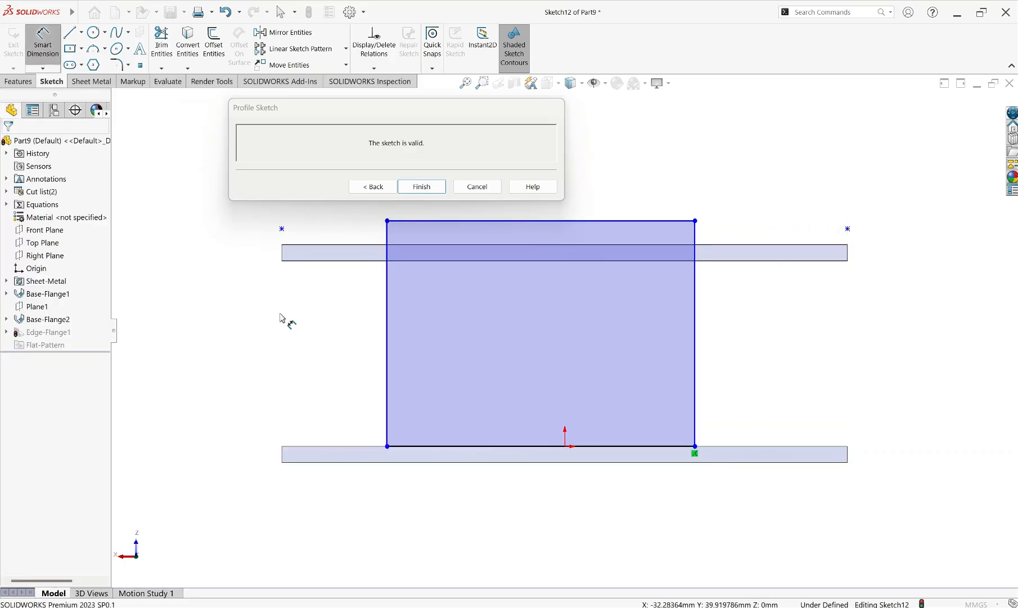
left_click(281, 446)
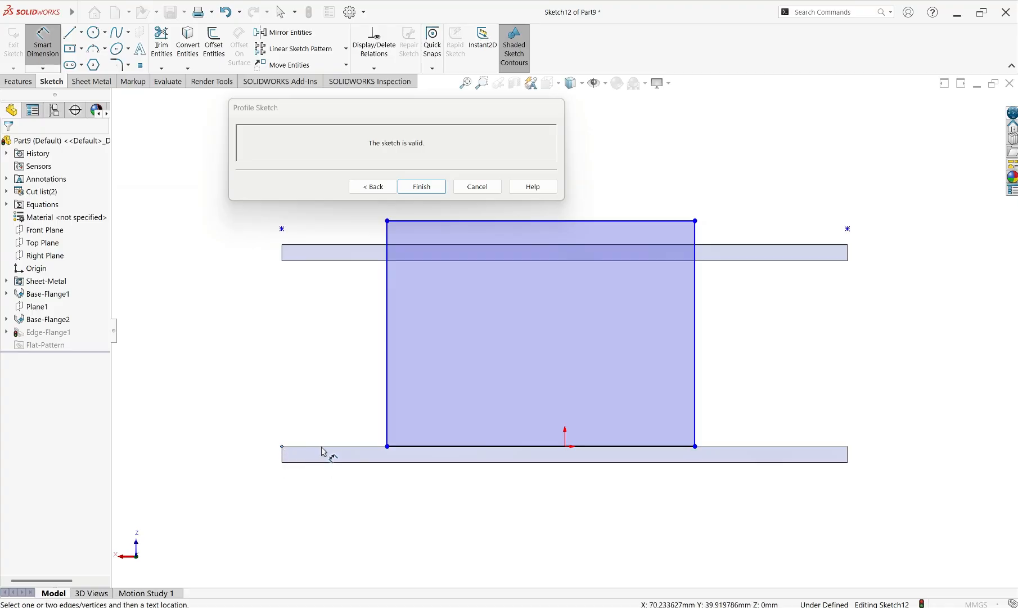
left_click(387, 447)
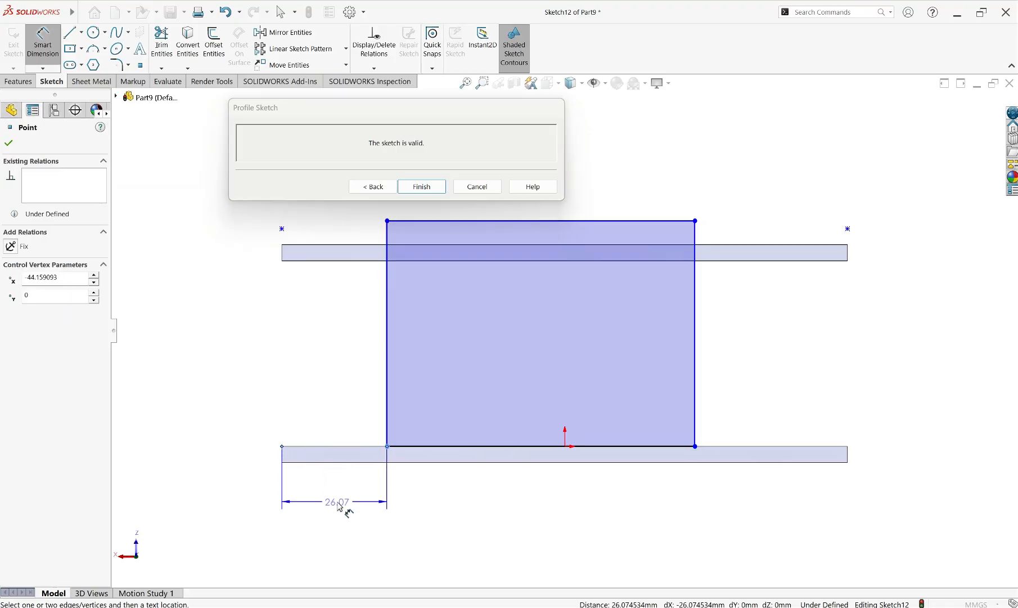
left_click(342, 505)
type("20")
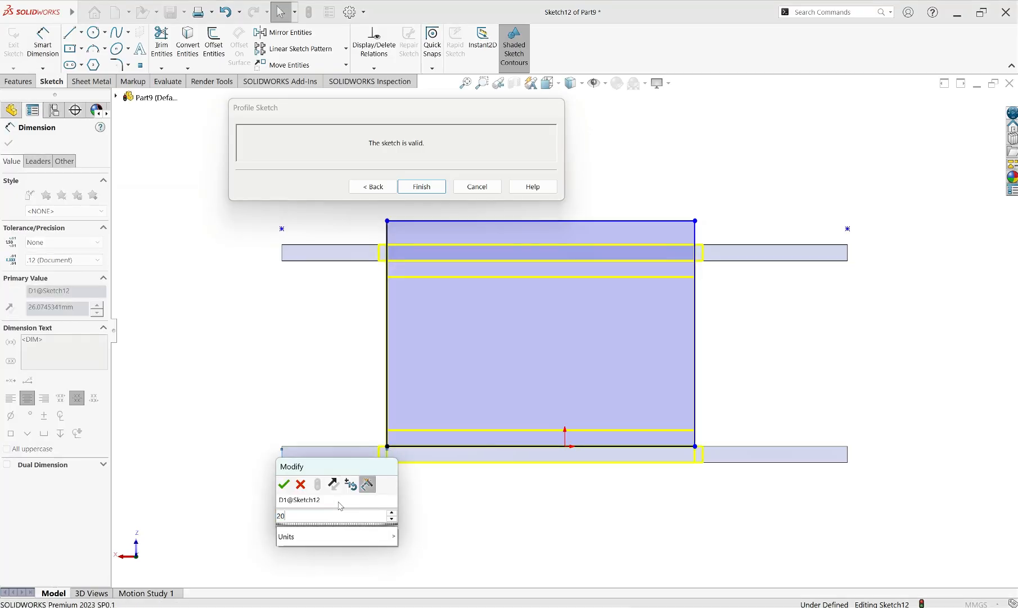
key("Return")
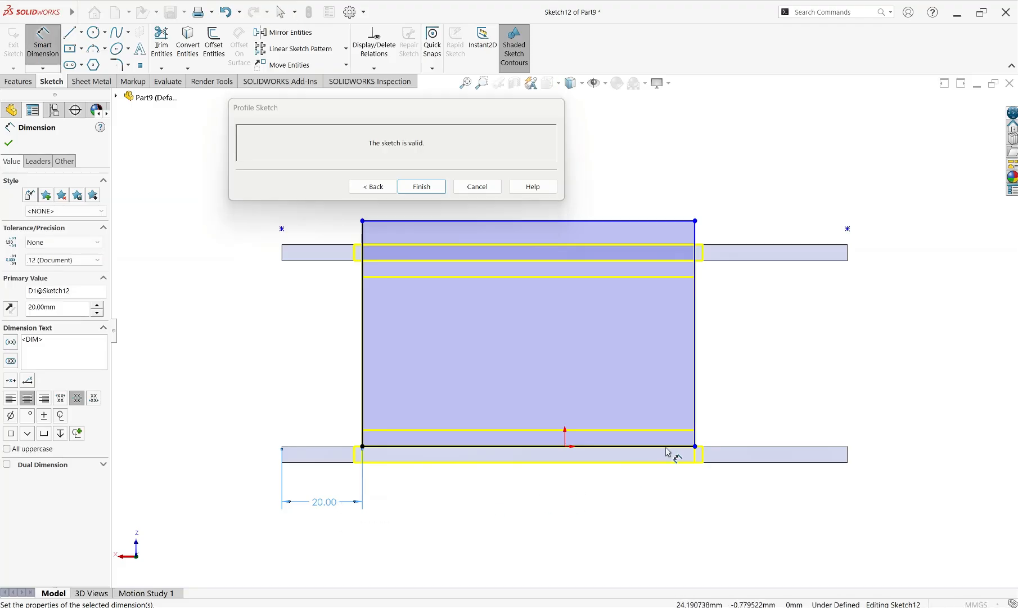
Dimension the flange profile's lower right corner 40 mm from the plate's right corner
left_click(696, 447)
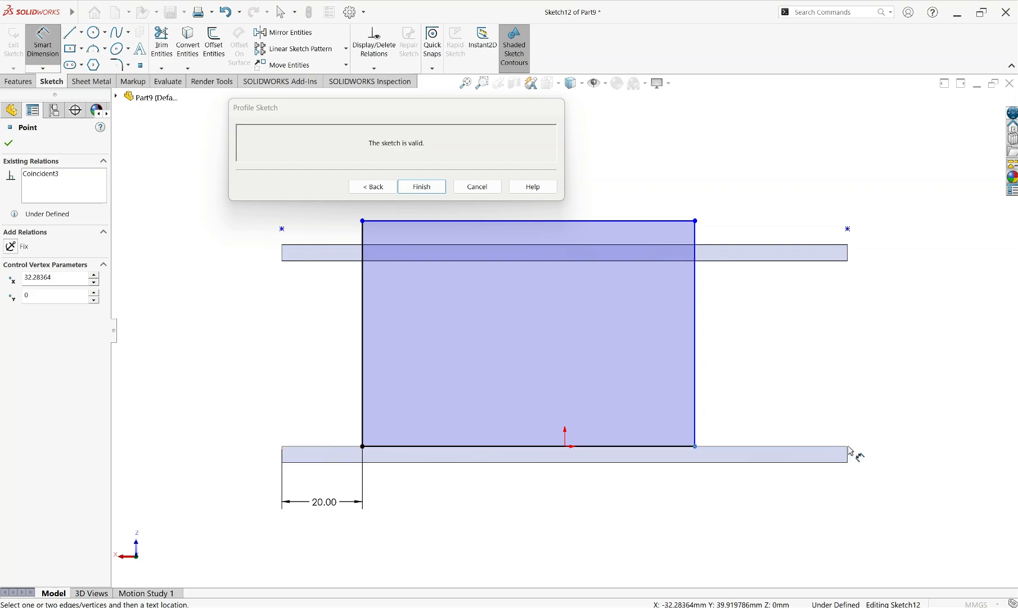
left_click(848, 449)
left_click(792, 516)
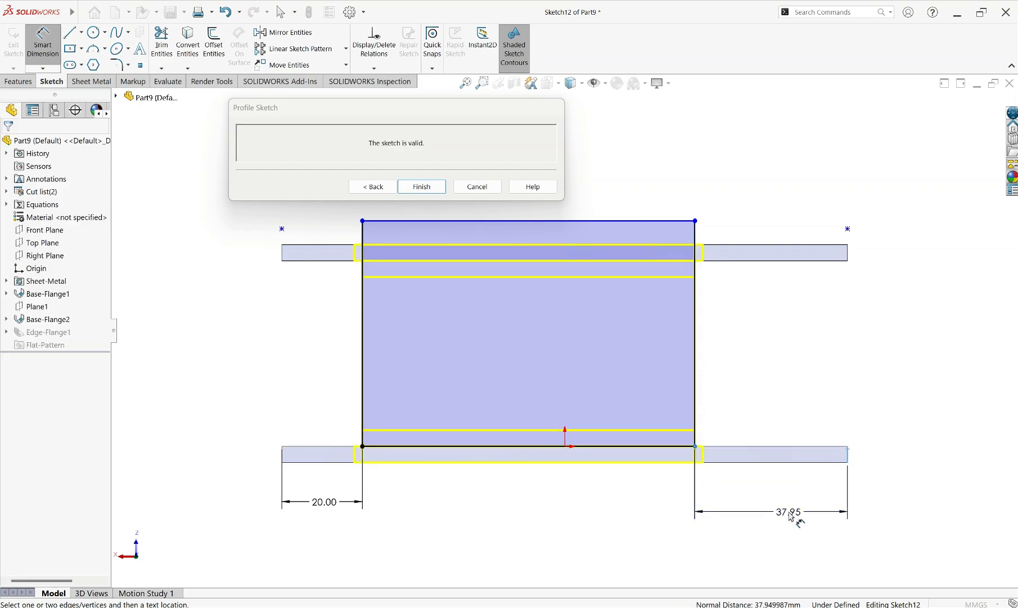
type("40")
key("Return")
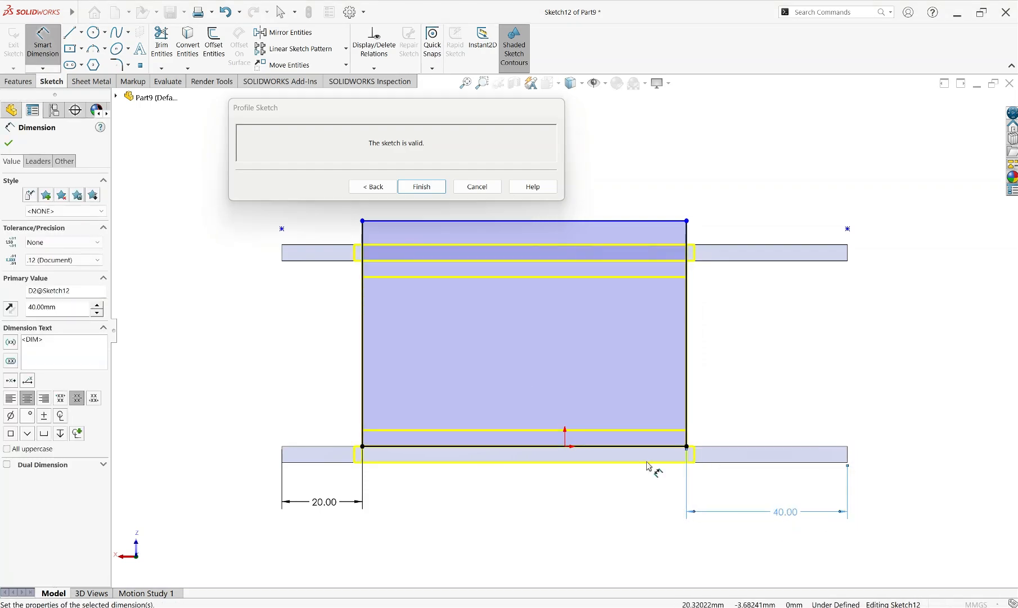
Return from the profile sketch to the flange settings and accept the narrowed bridging flange
left_click(370, 187)
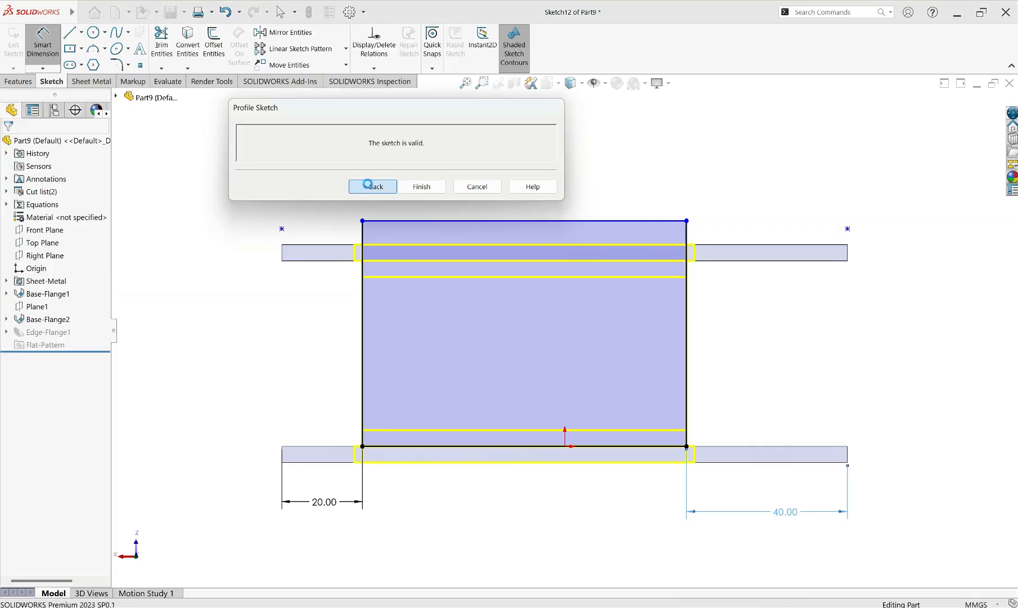
middle_click_drag(485, 199, 378, 217)
middle_click_drag(484, 307, 548, 281)
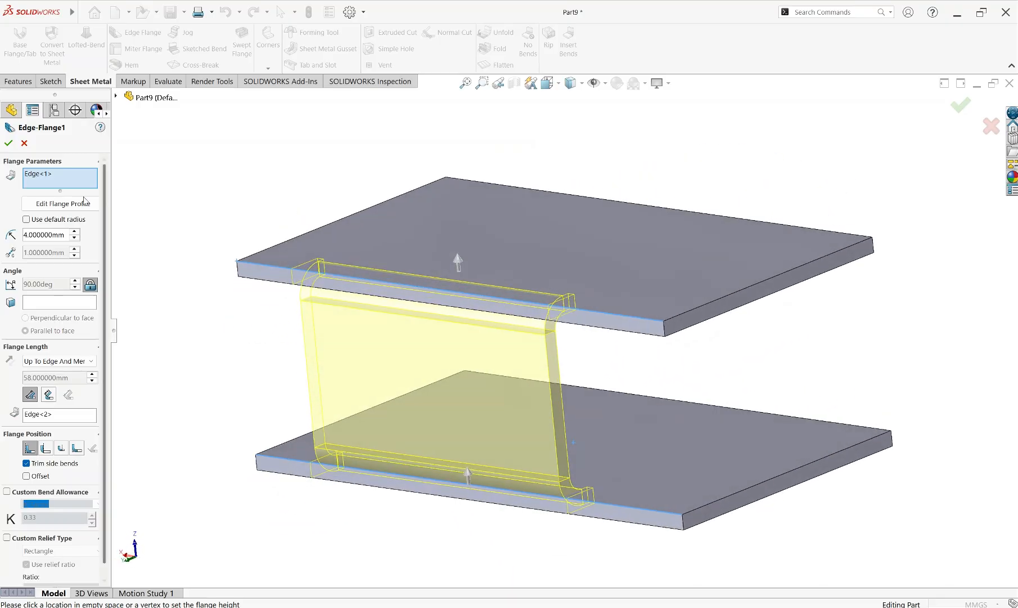
left_click(8, 145)
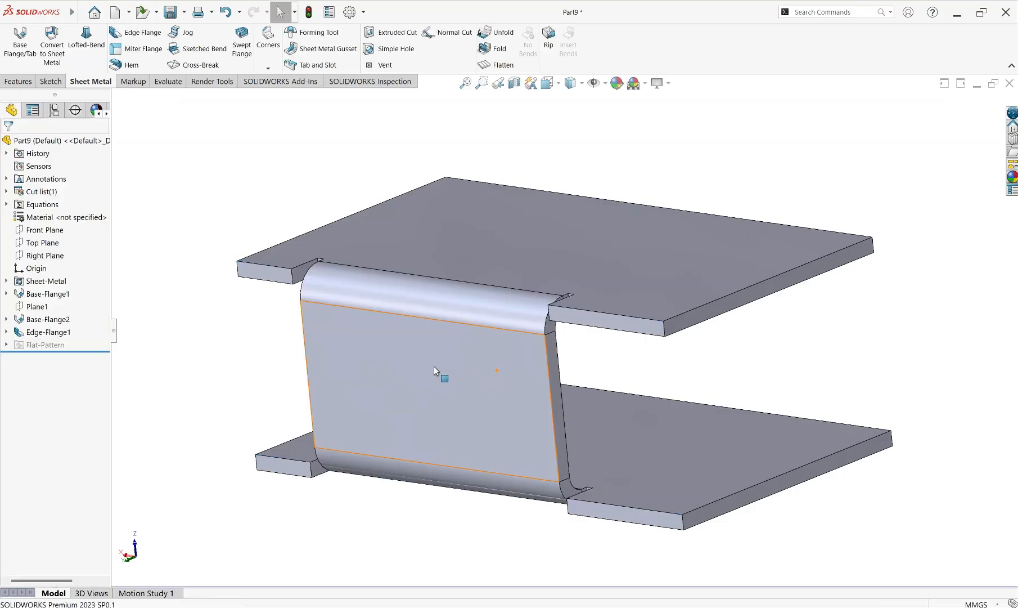
middle_click_drag(180, 370, 320, 354)
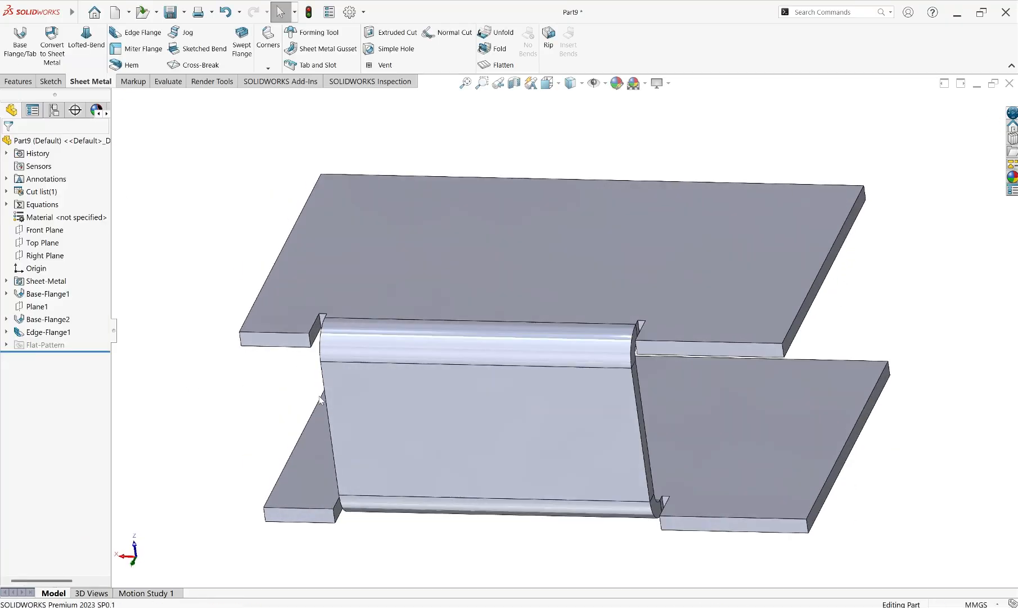
Reopen the bridging edge flange to examine the relief cuts beside its bends, keeping its settings
left_click(46, 332)
left_click(40, 305)
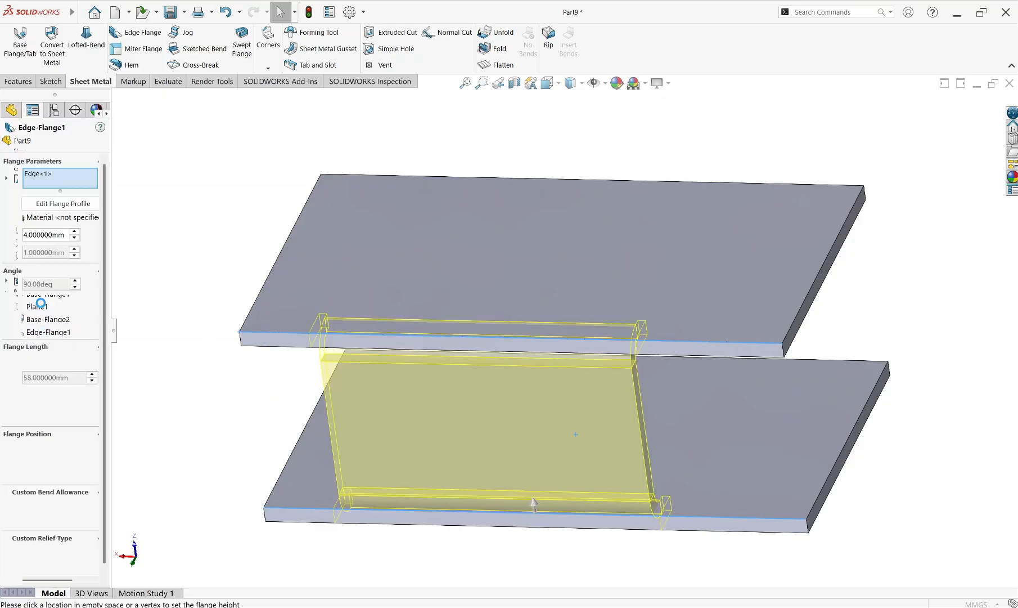
scroll(53, 493, "down", 1)
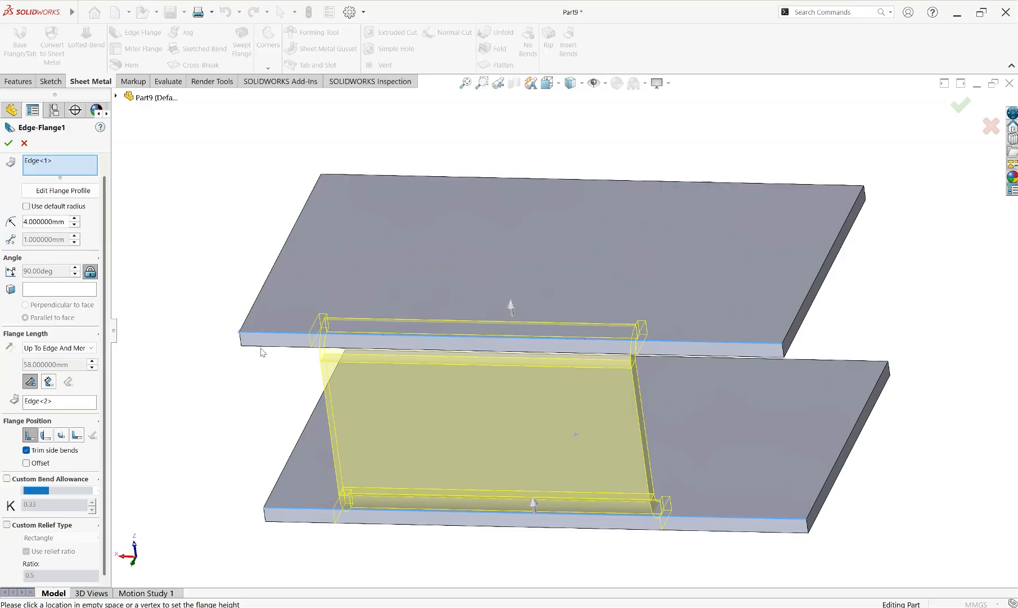
middle_click_drag(336, 320, 358, 321)
scroll(360, 337, "down", 4)
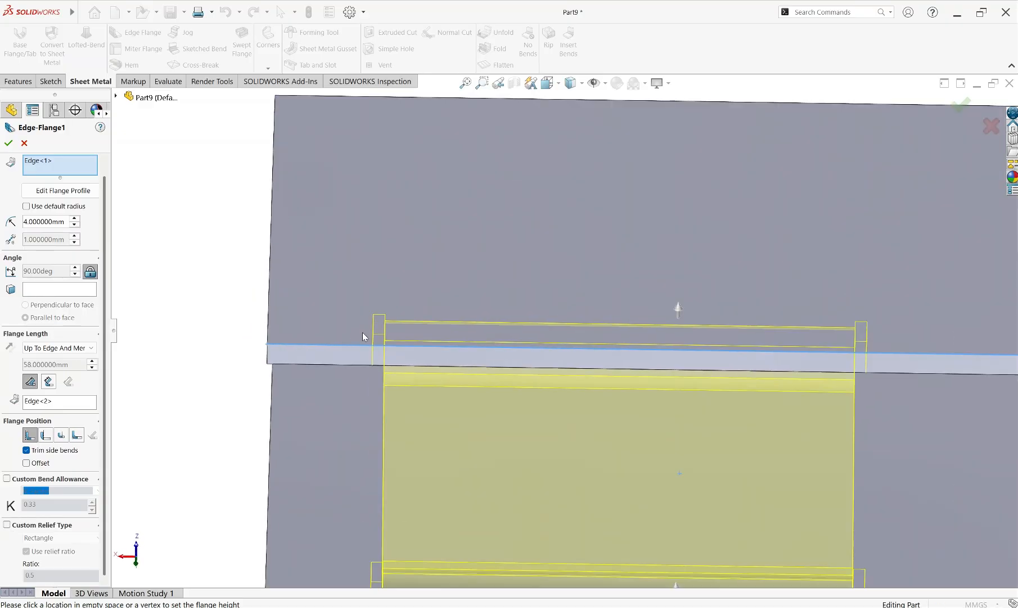
scroll(414, 332, "up", 4)
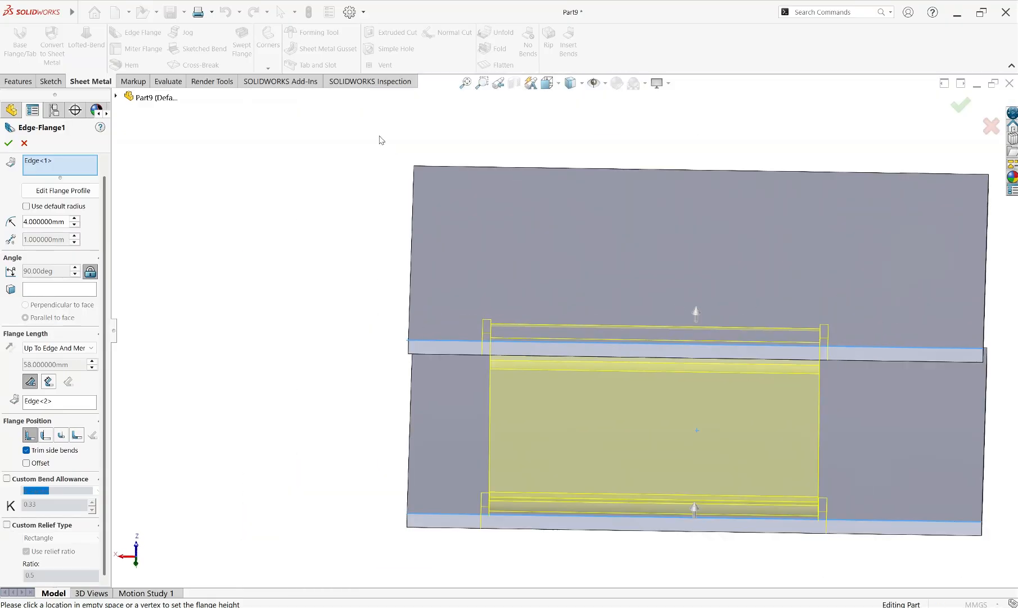
left_click(8, 143)
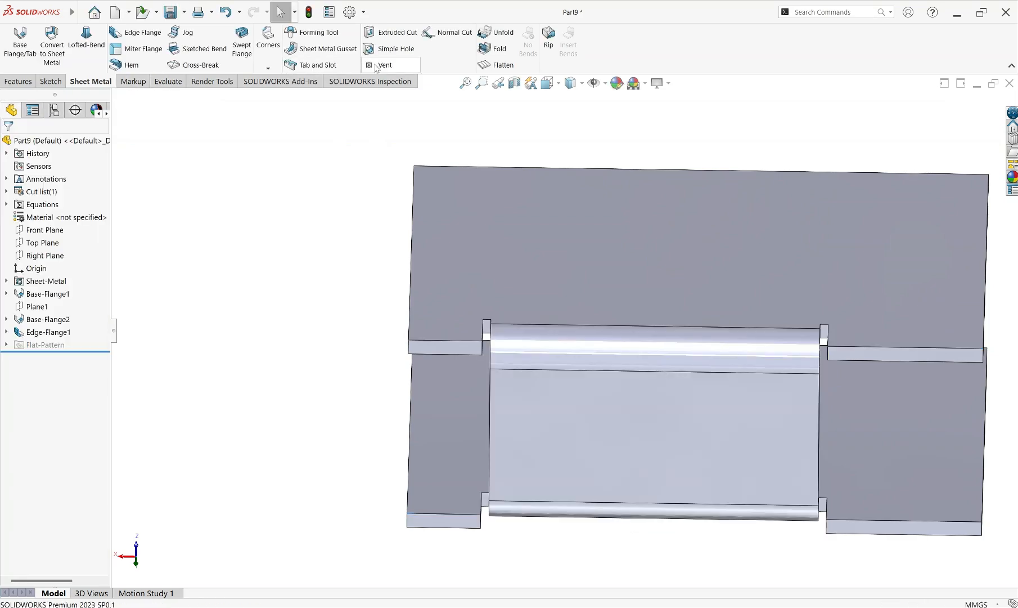
Flatten the sheet metal part to examine the relief cuts around the bridging flange, and return to the folded state
left_click(496, 65)
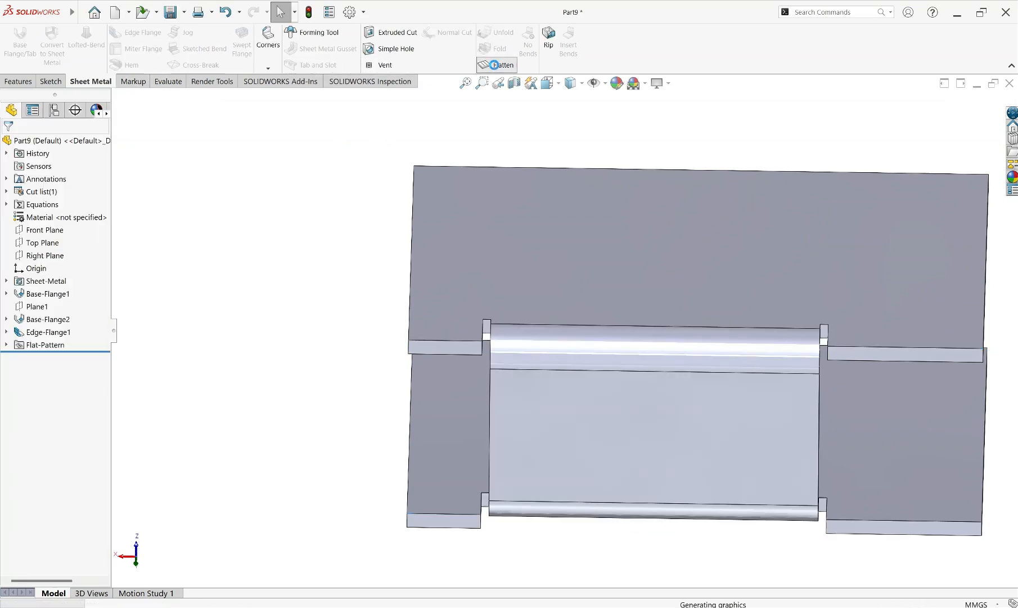
scroll(576, 374, "down", 6)
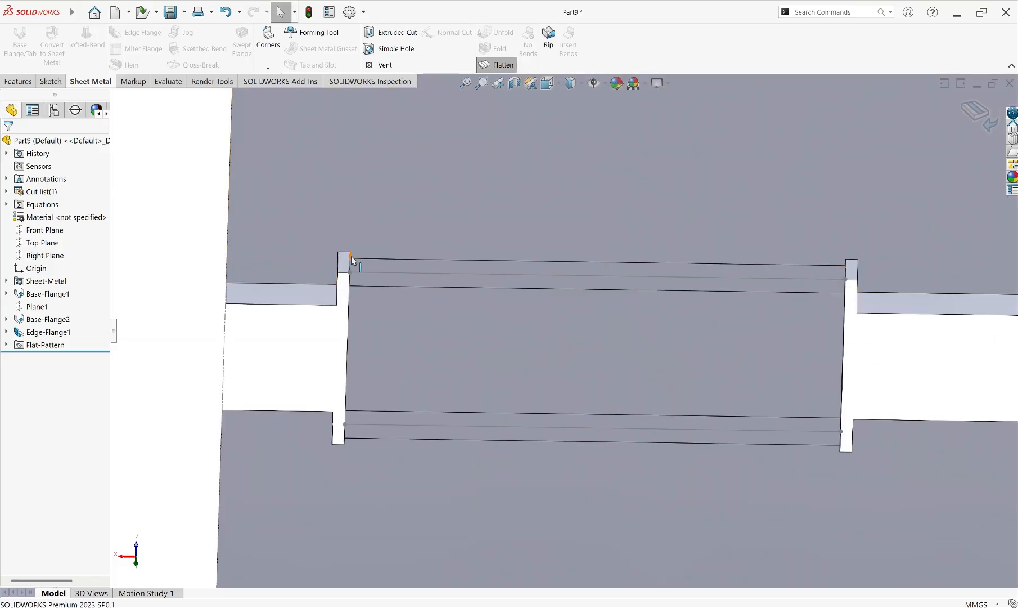
left_click(497, 65)
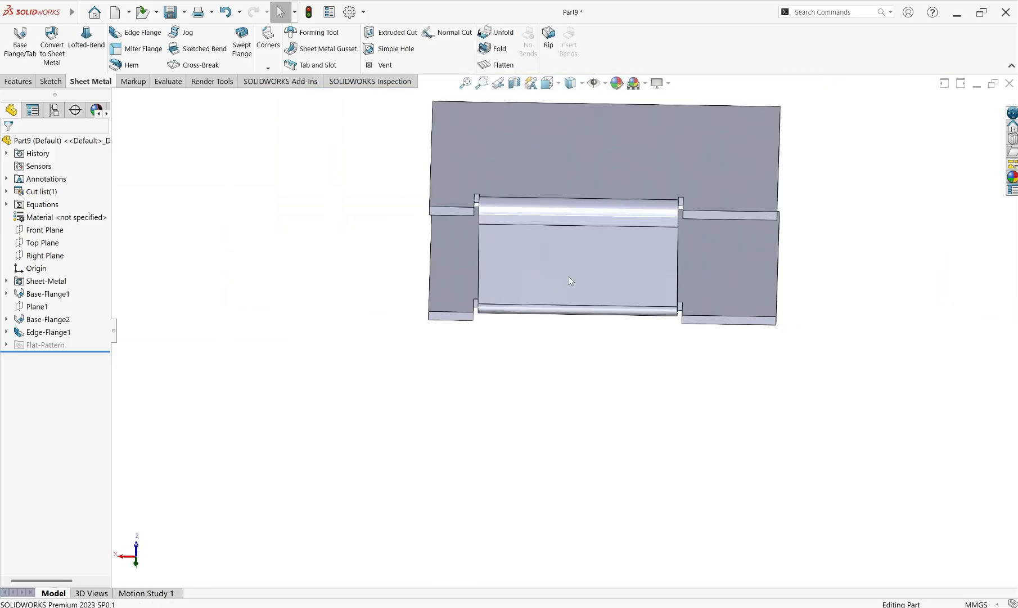
middle_click_drag(568, 276, 620, 178)
scroll(619, 174, "up", 3)
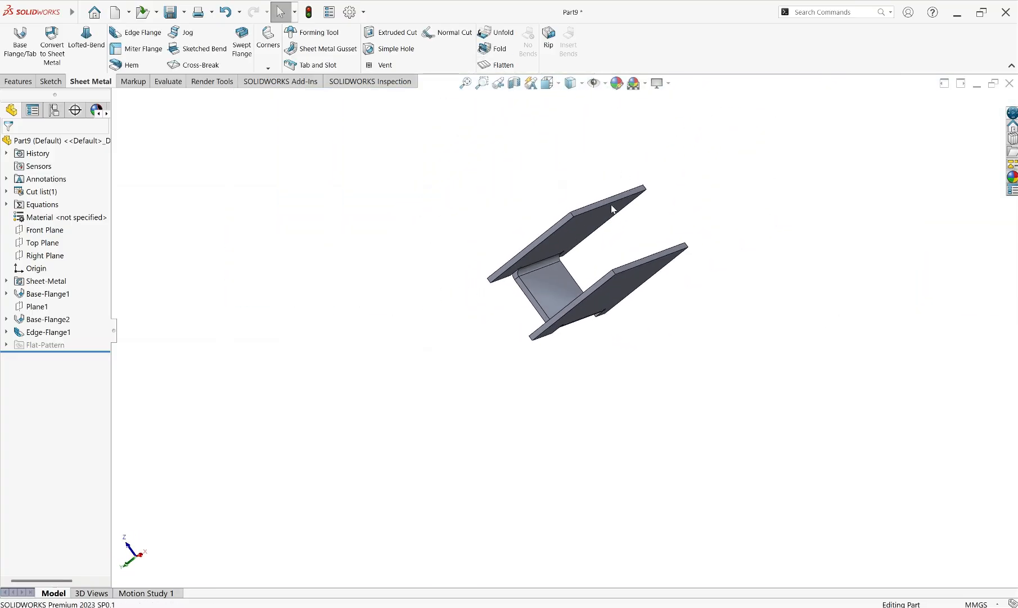
Edit the bridging edge flange to use a custom relief type of Obround, keeping the relief ratio at 0.5
scroll(611, 205, "down", 3)
left_click(35, 331)
left_click(45, 306)
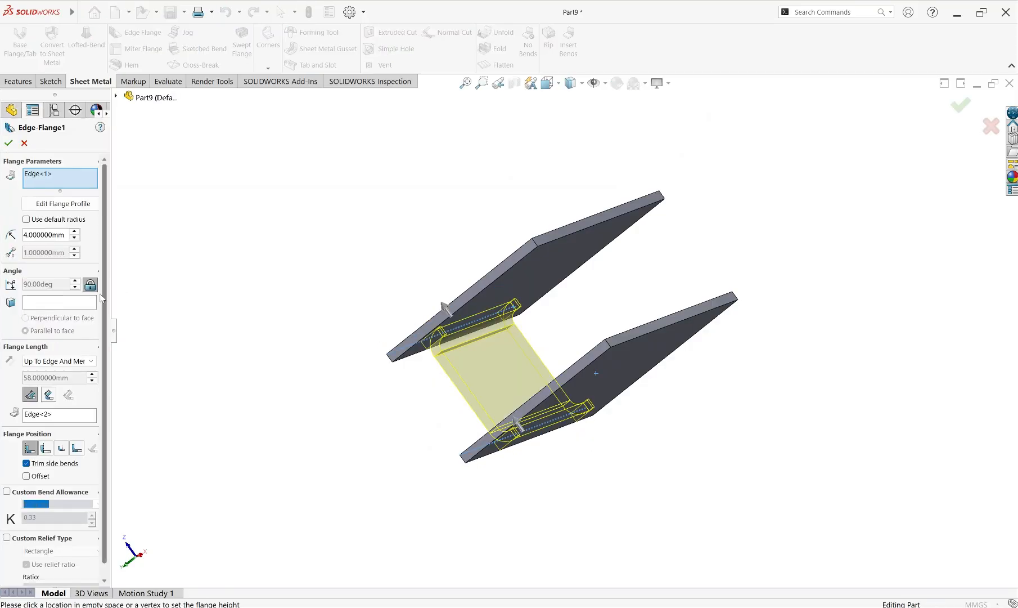
left_click(6, 538)
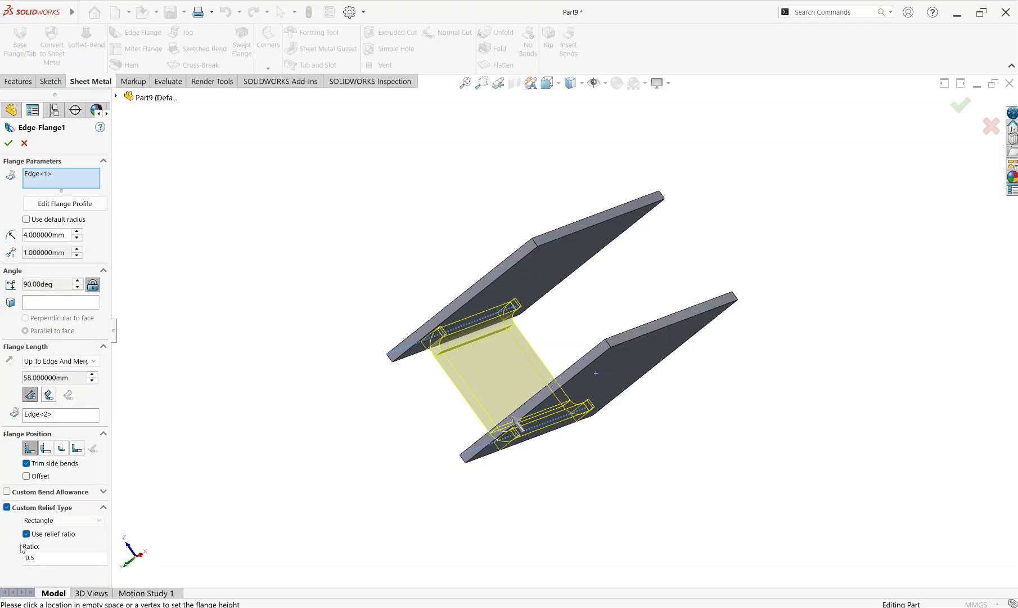
left_click(67, 521)
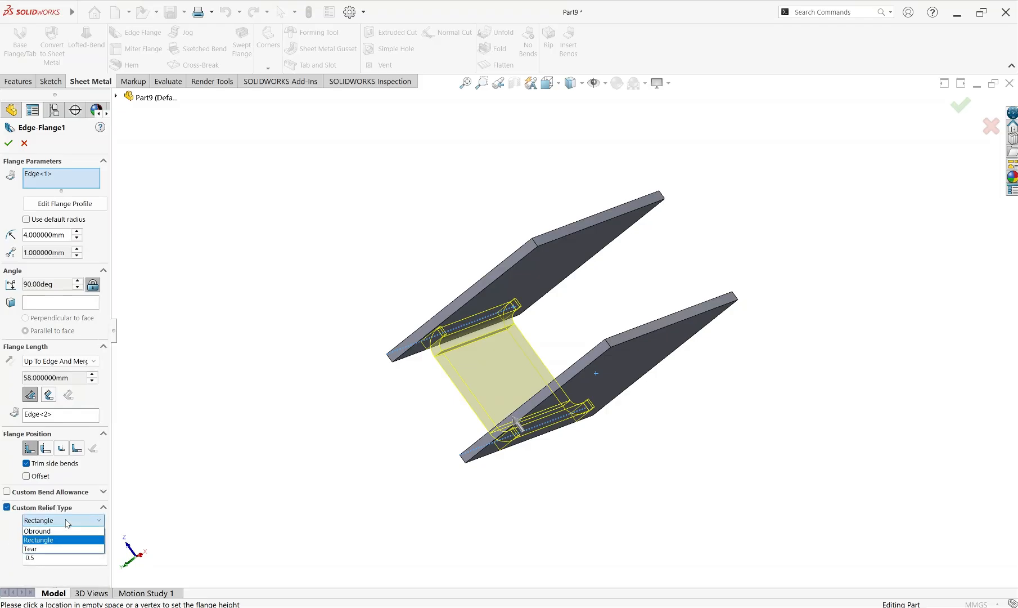
left_click(36, 532)
scroll(534, 327, "down", 8)
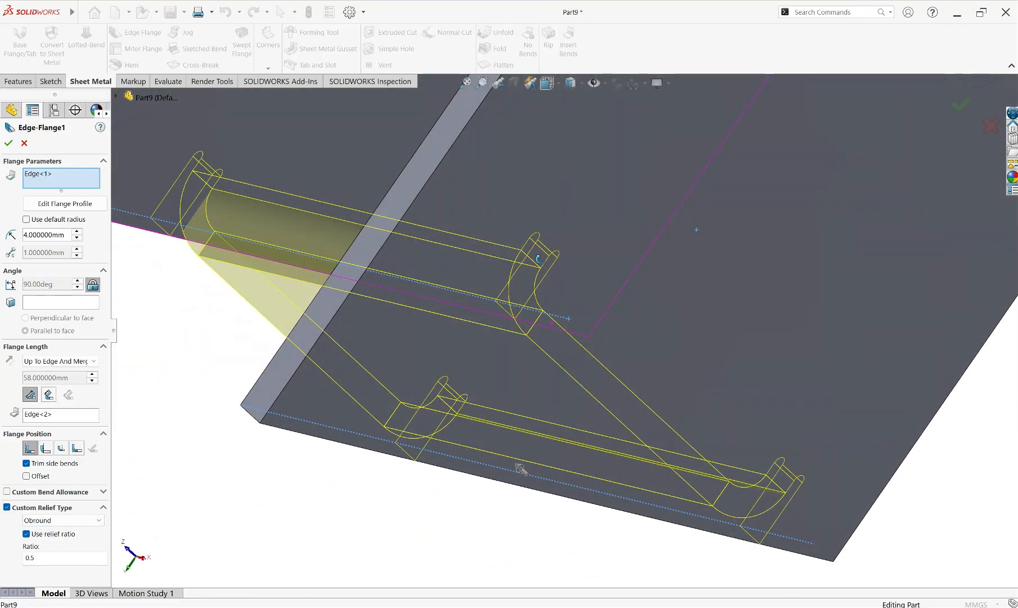
middle_click_drag(539, 259, 729, 264)
scroll(648, 306, "up", 8)
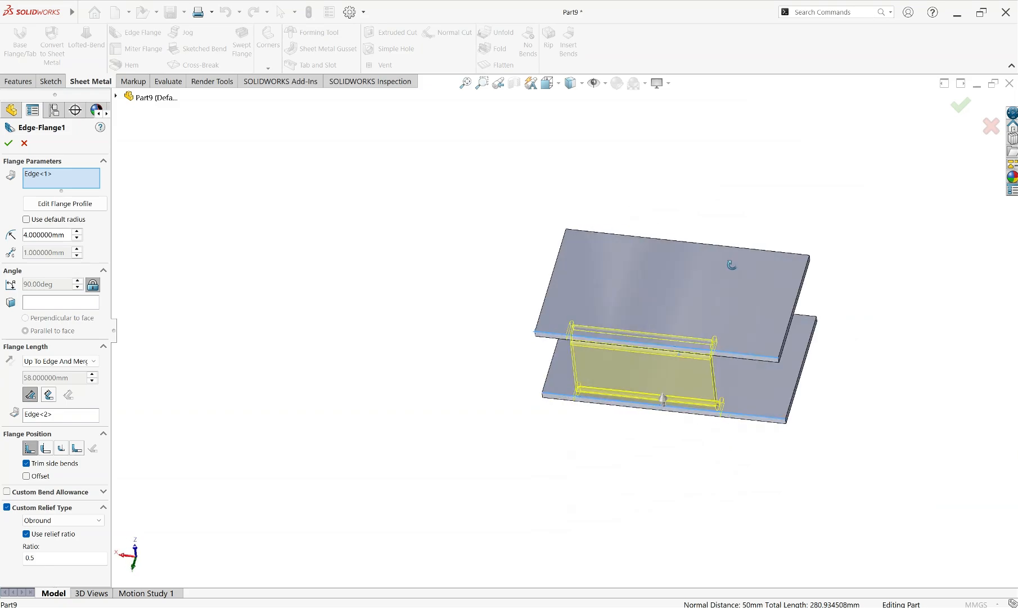
left_click(8, 141)
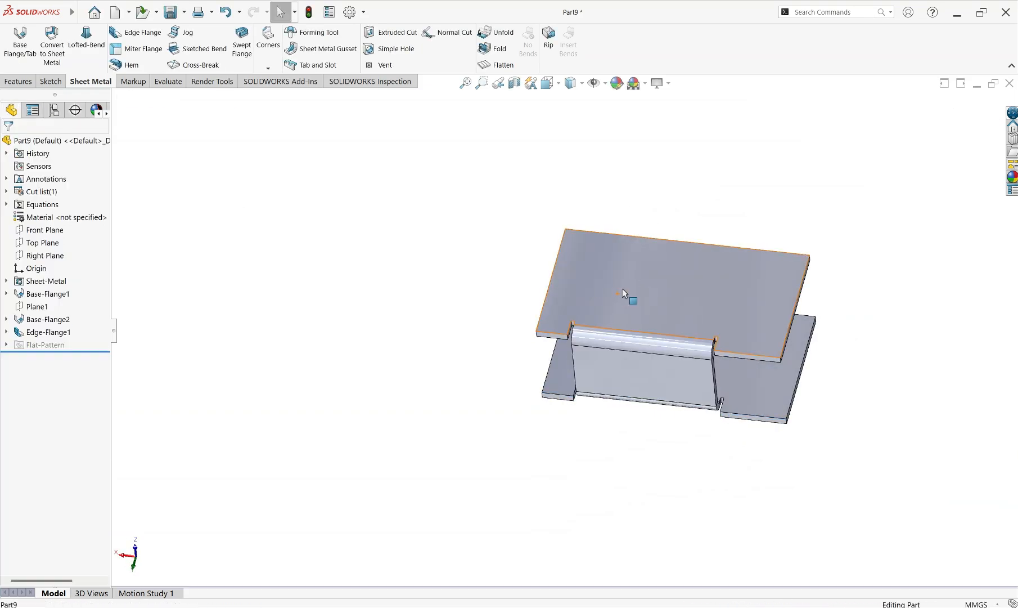
View the upper plate's face head-on and examine the relief cuts at both ends of the bend
left_click(689, 286)
left_click(698, 269)
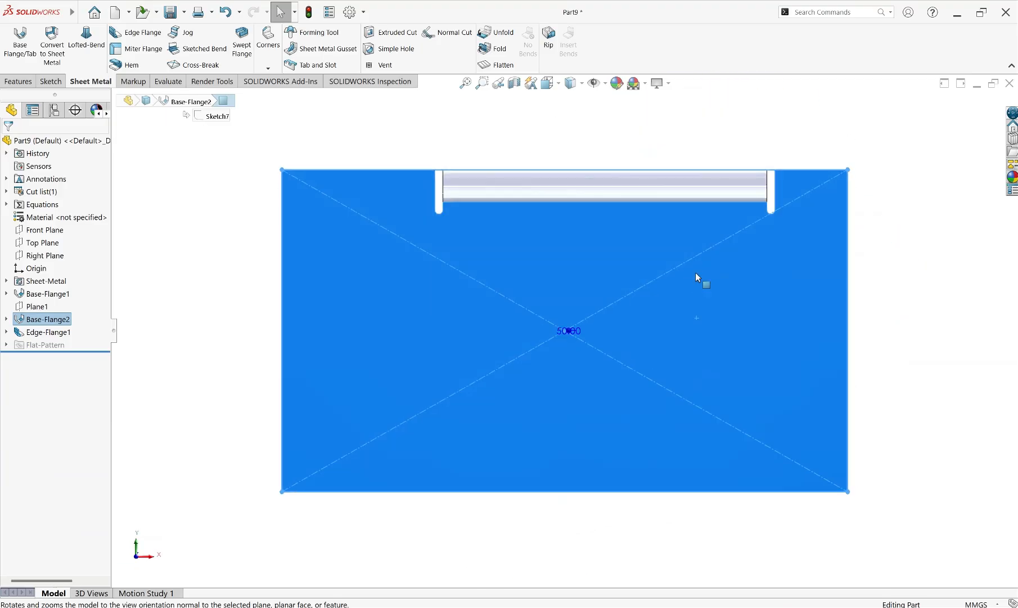
left_click(938, 240)
scroll(540, 255, "up", 3)
scroll(506, 264, "down", 6)
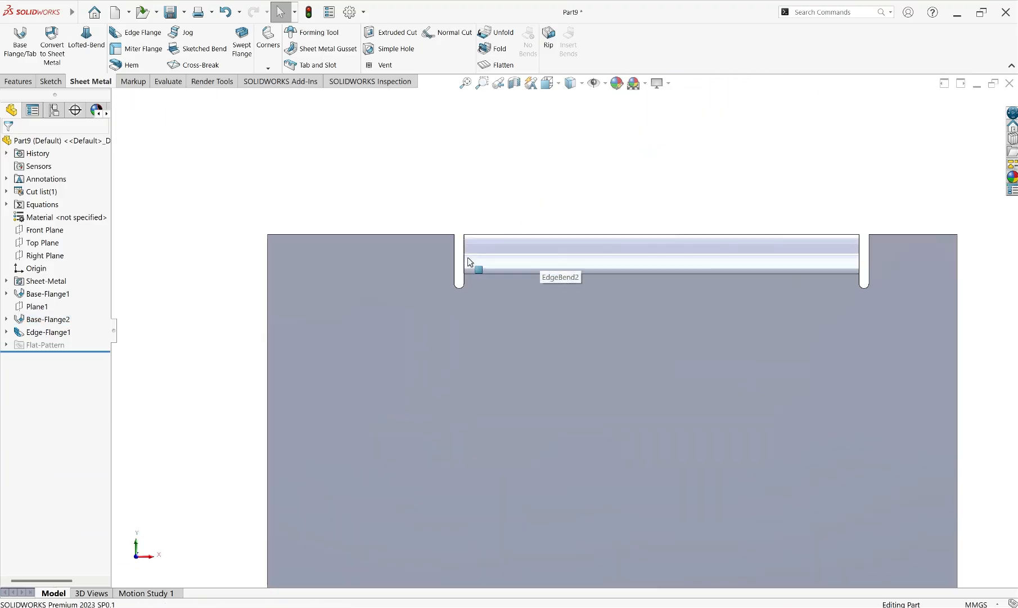
Reopen the bridging edge flange and compare the Rectangle relief in the preview, keeping Obround as the custom relief type
left_click(49, 331)
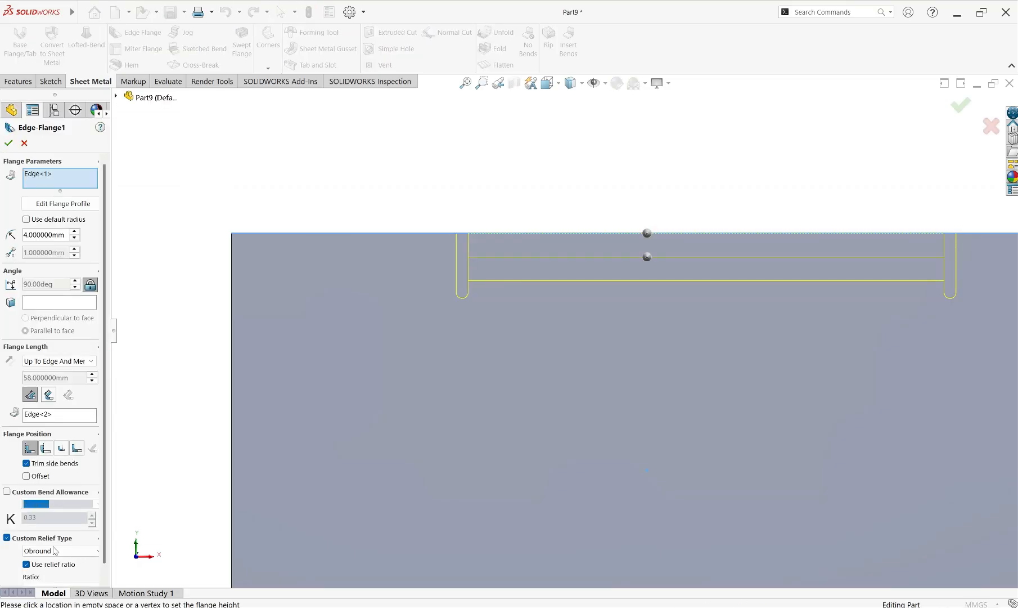
left_click(55, 551)
left_click(48, 572)
left_click(48, 551)
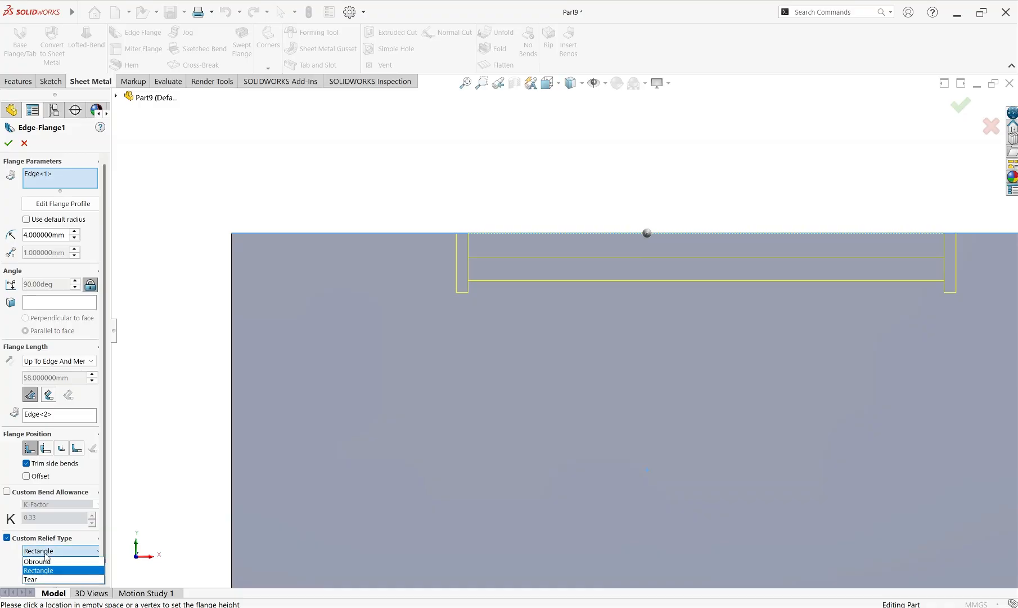
left_click(42, 562)
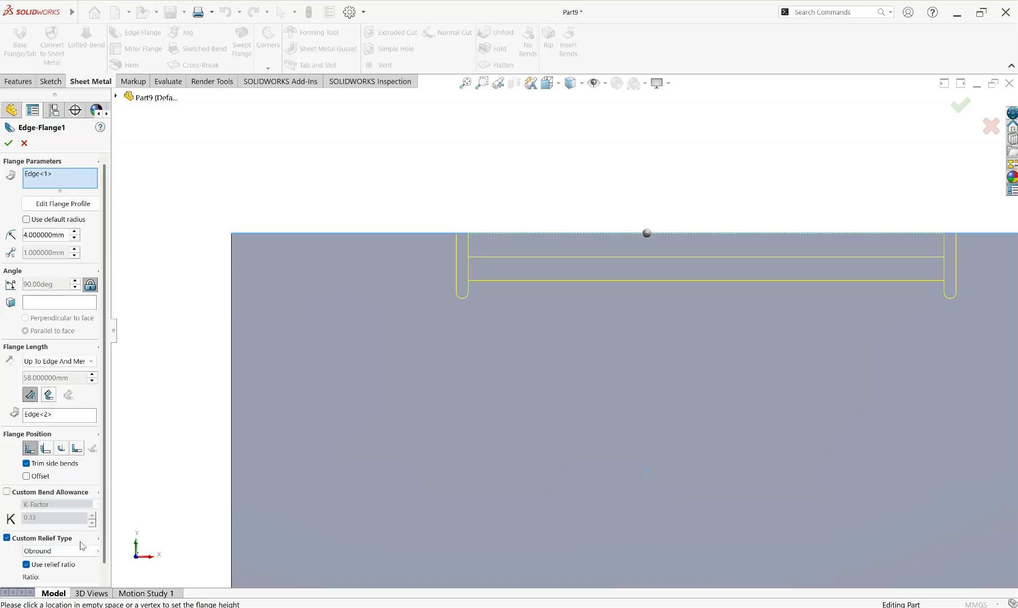
Enable a custom bend allowance for the flange and review its calculation methods, keeping K-Factor
left_click(6, 491)
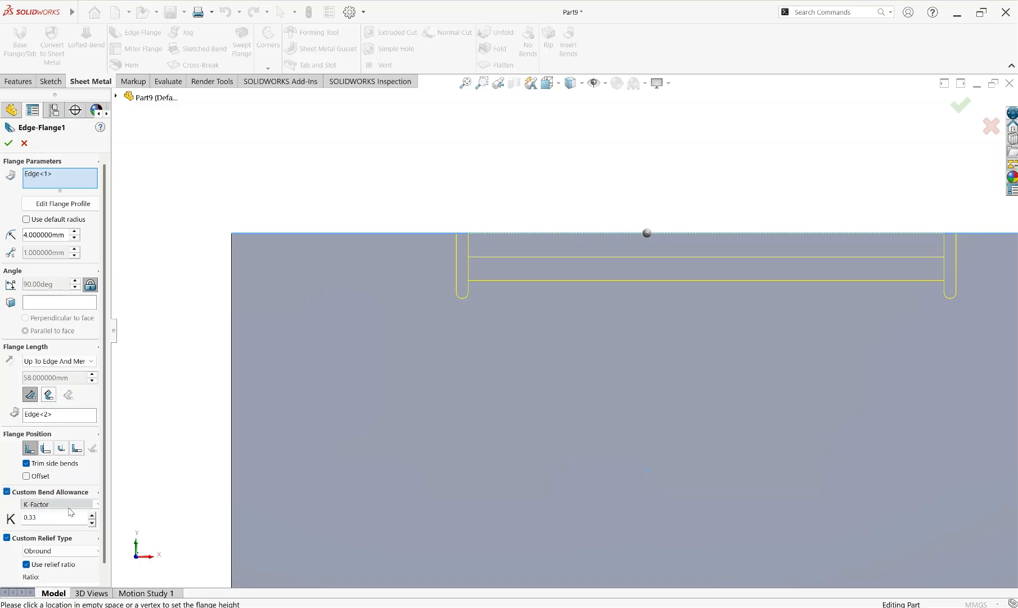
left_click(93, 504)
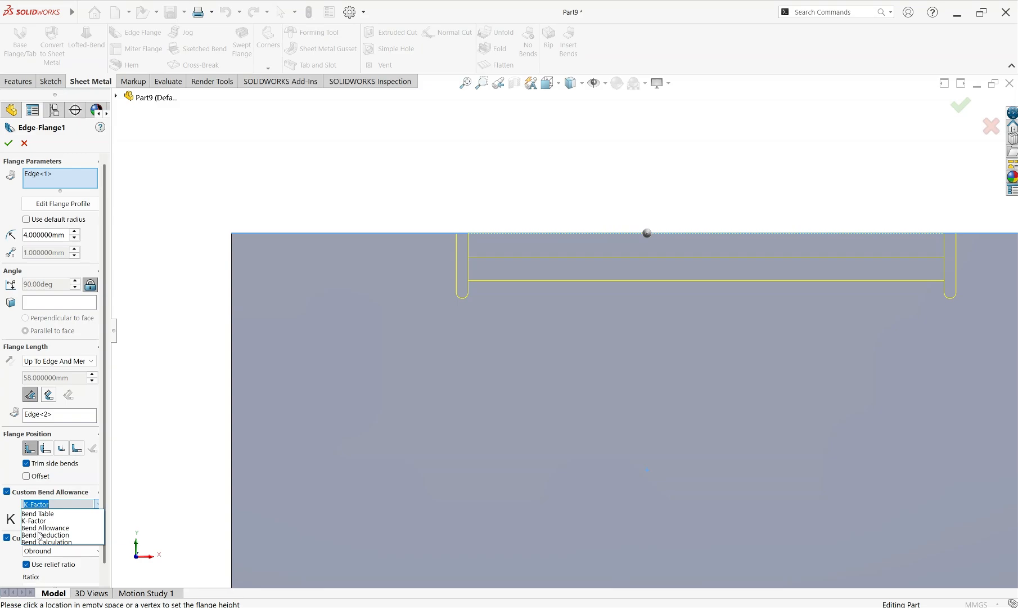
left_click(33, 520)
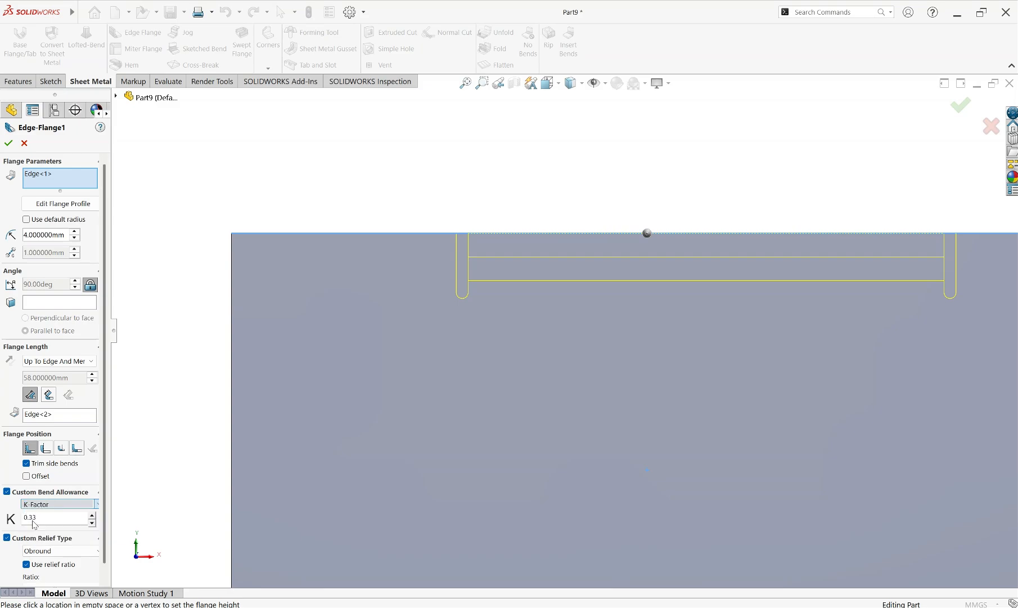
Keep K-Factor at 0.33 as the custom bend allowance and apply the edge flange edits
left_click(98, 508)
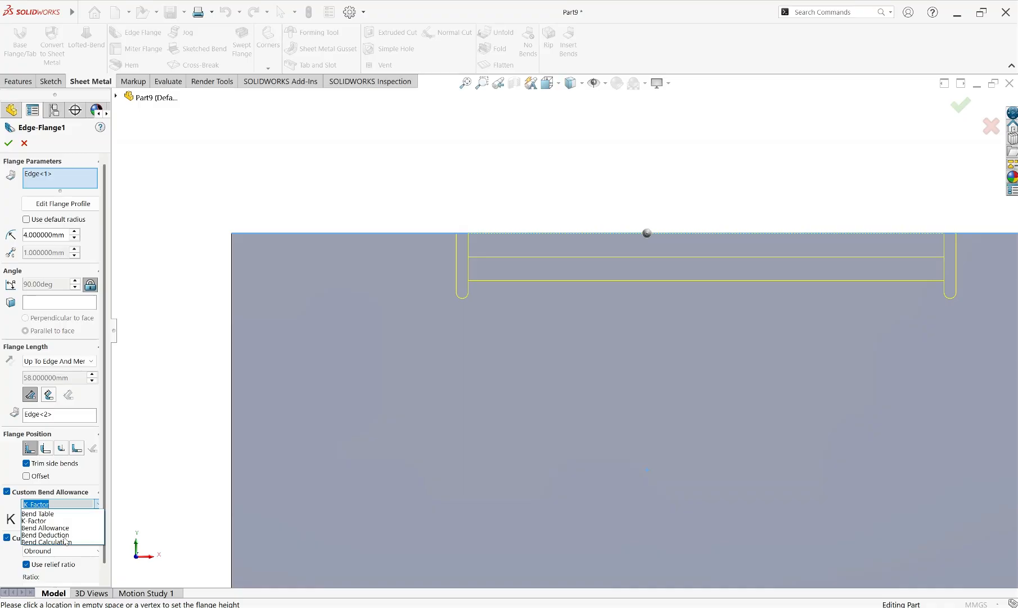
left_click(98, 506)
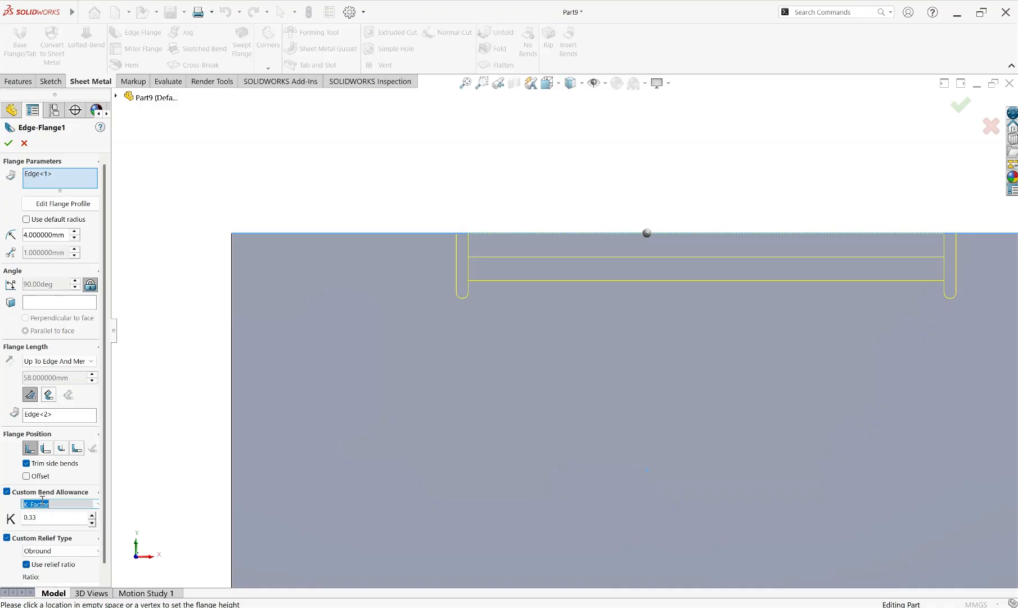
left_click_drag(44, 517, 20, 514)
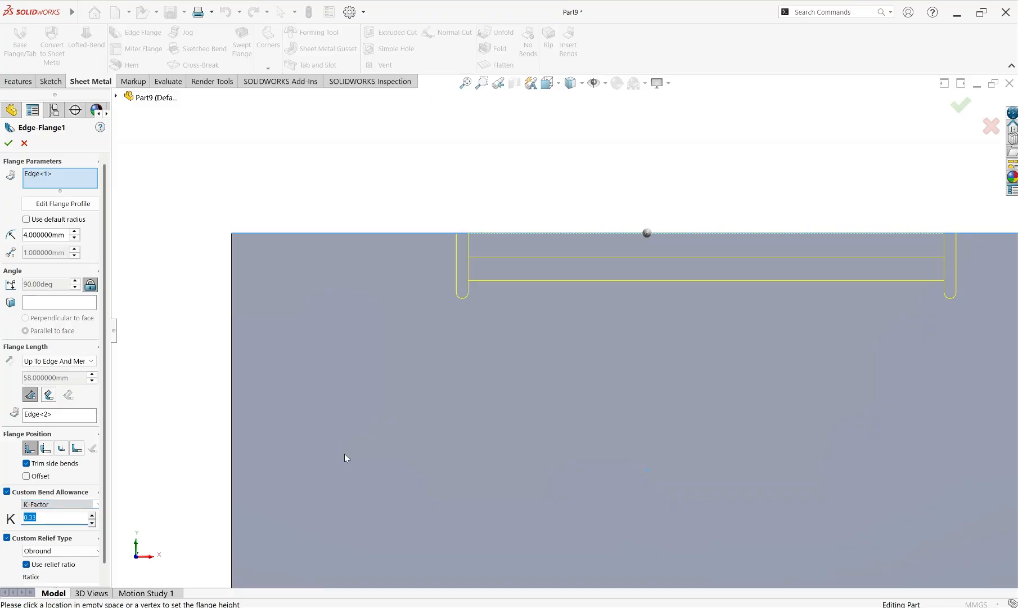
scroll(731, 341, "up", 5)
scroll(655, 359, "down", 3)
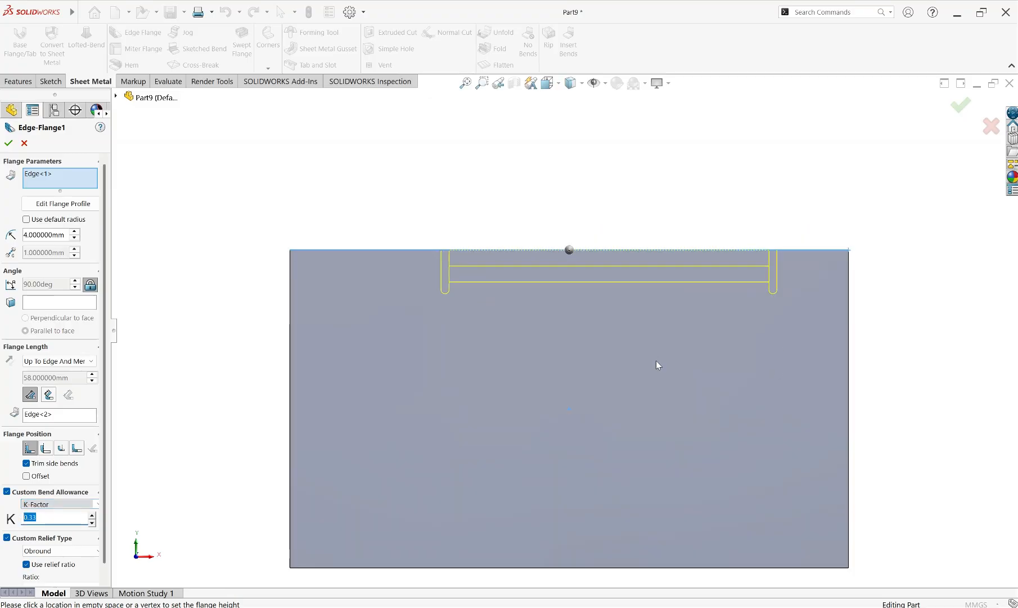
left_click(9, 144)
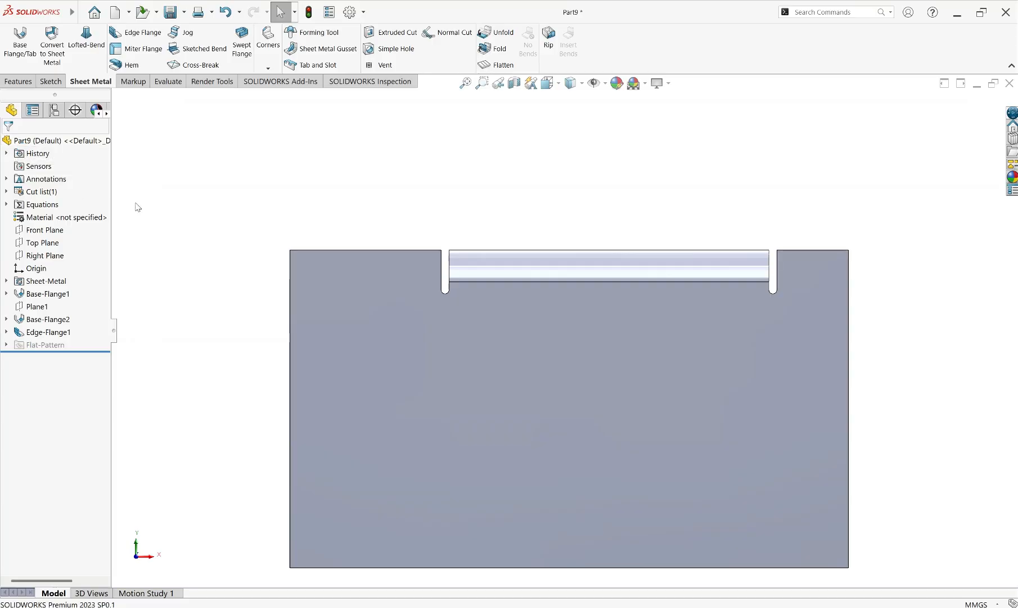
Edit the first base flange to override its default sheet metal parameters, keeping the 4 mm thickness
left_click(51, 293)
left_click(62, 267)
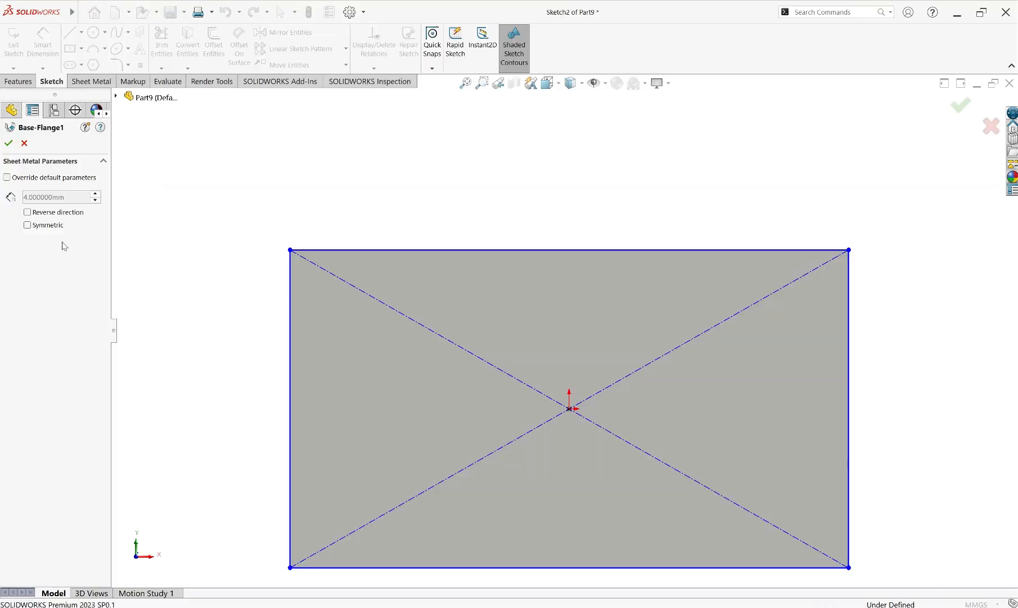
left_click(31, 177)
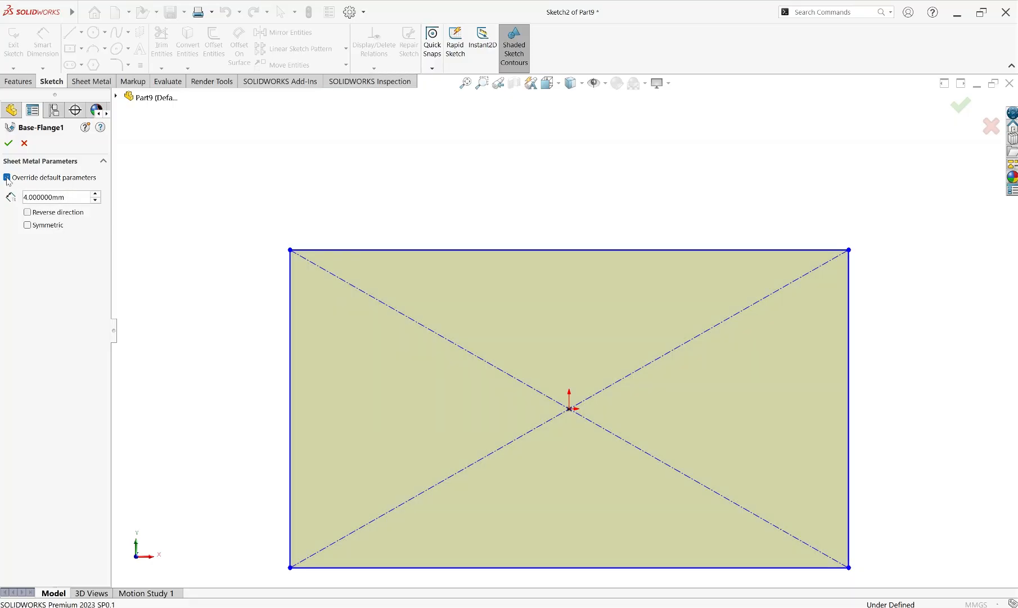
left_click(8, 142)
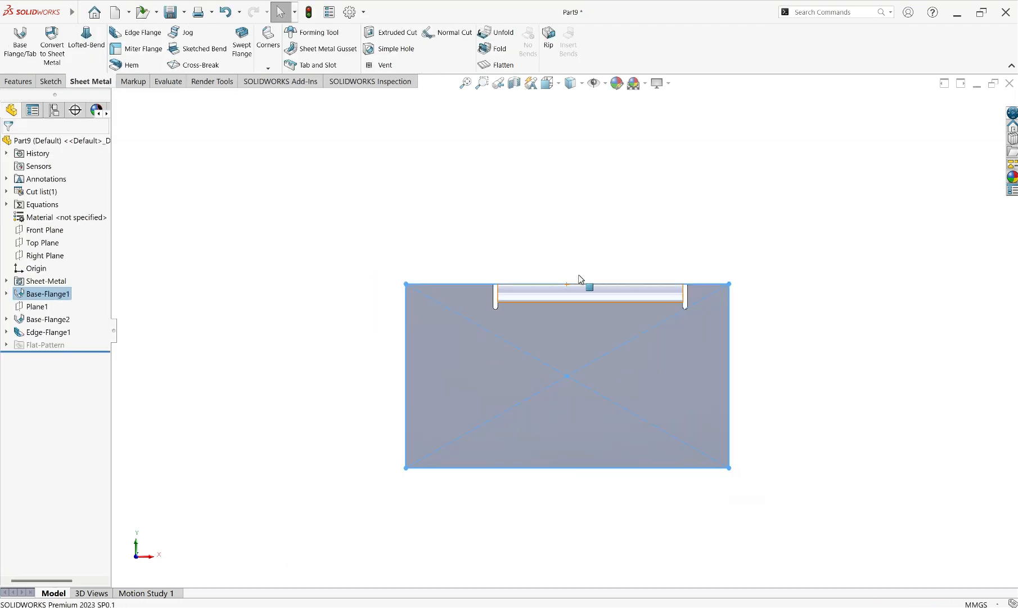
Flatten the bridged sheet metal part and examine the unfolded plates, bend regions and relief cuts
middle_click_drag(579, 277, 564, 199)
left_click(496, 65)
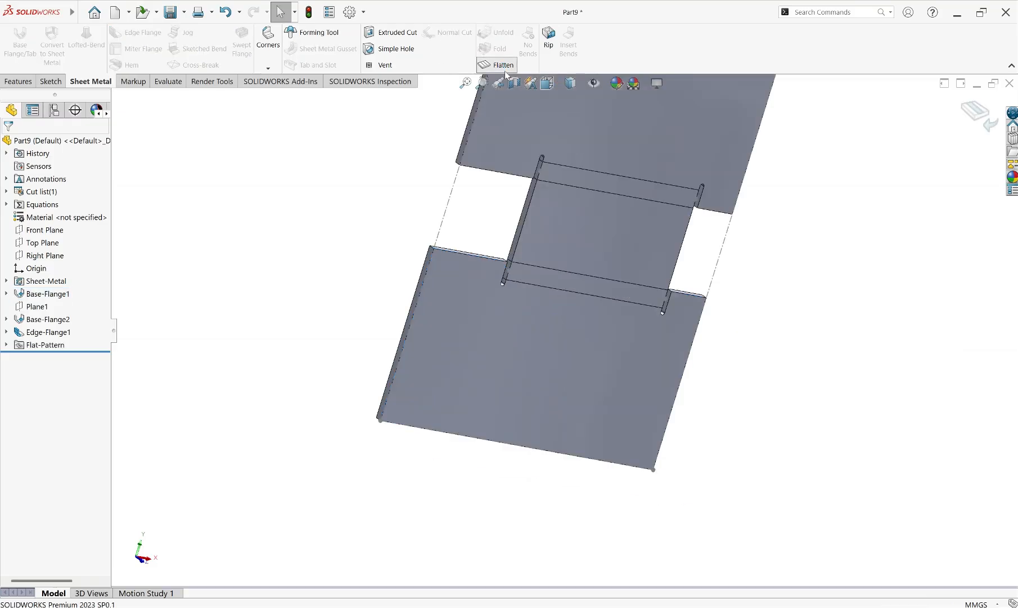
scroll(617, 305, "up", 5)
scroll(623, 281, "down", 3)
middle_click_drag(625, 288, 705, 284)
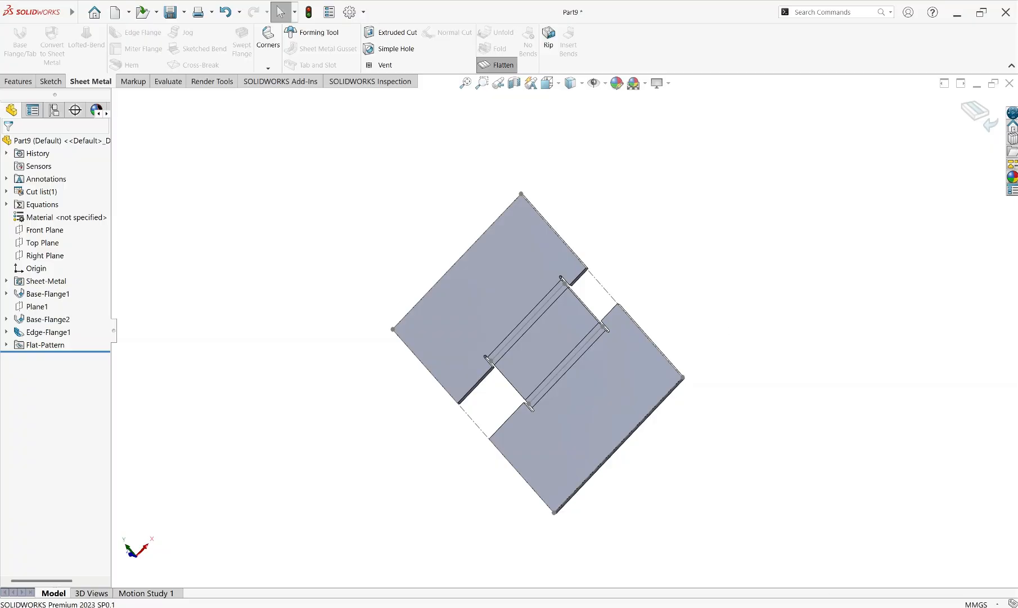
left_click(852, 607)
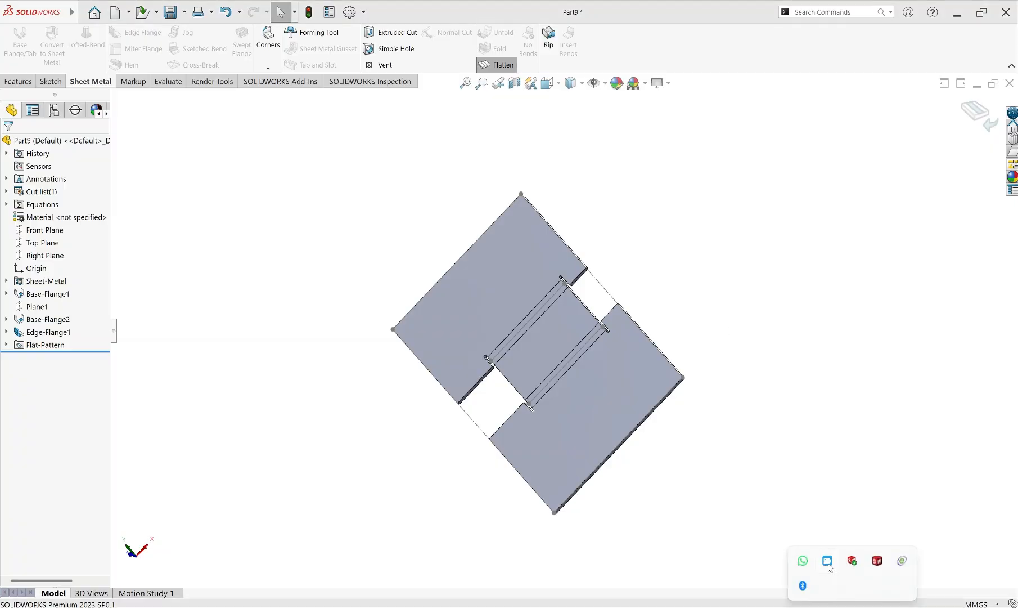